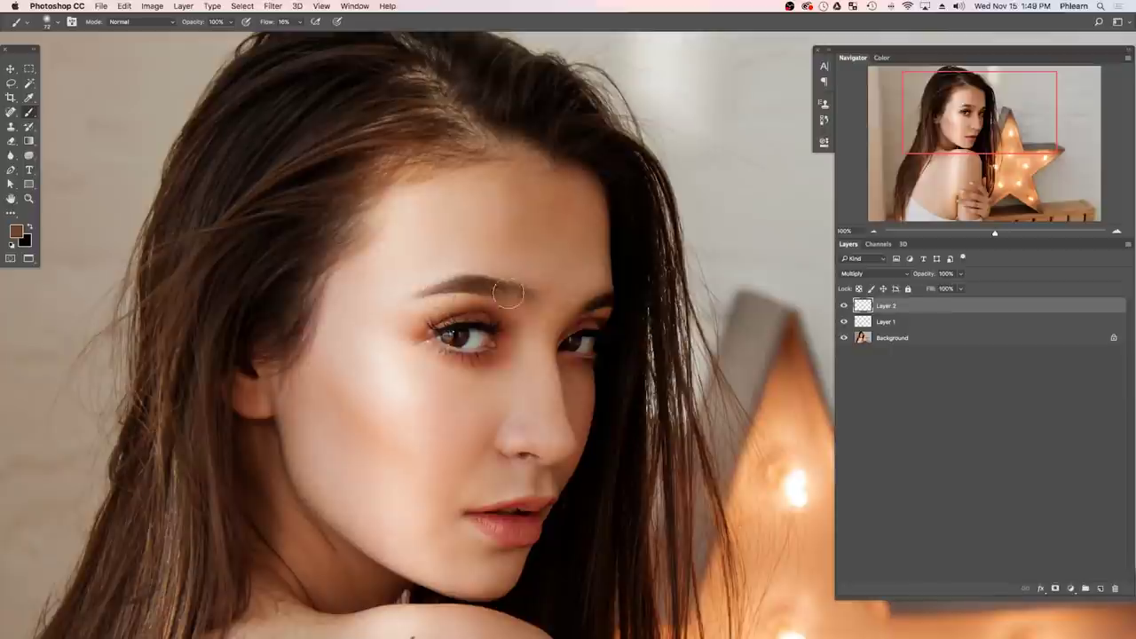
Step: Draw a closed Pen tool path around the woman's nearer eyebrow, following its lower edge, inner end and upper arch to the tail
scroll(532, 293, "up", 5)
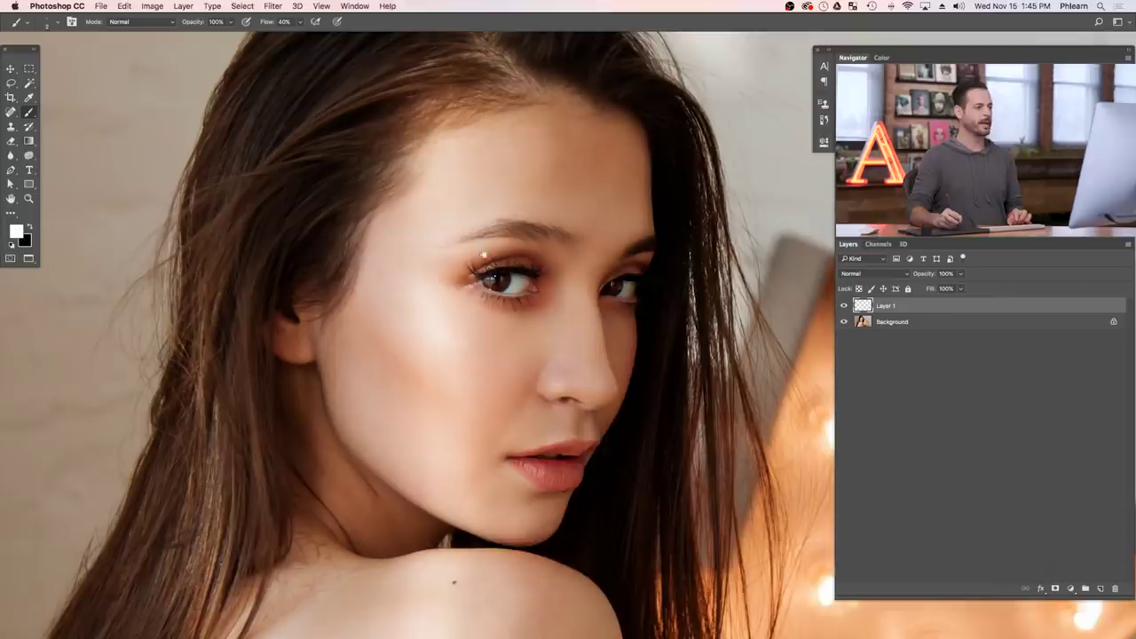
scroll(483, 256, "up", 5)
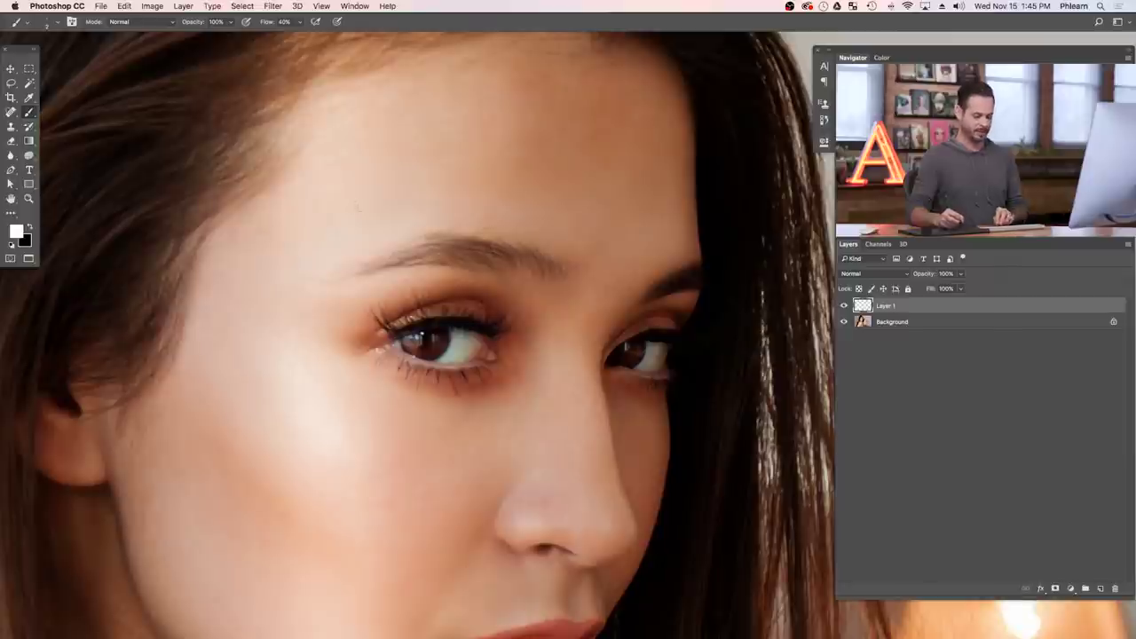
key("p")
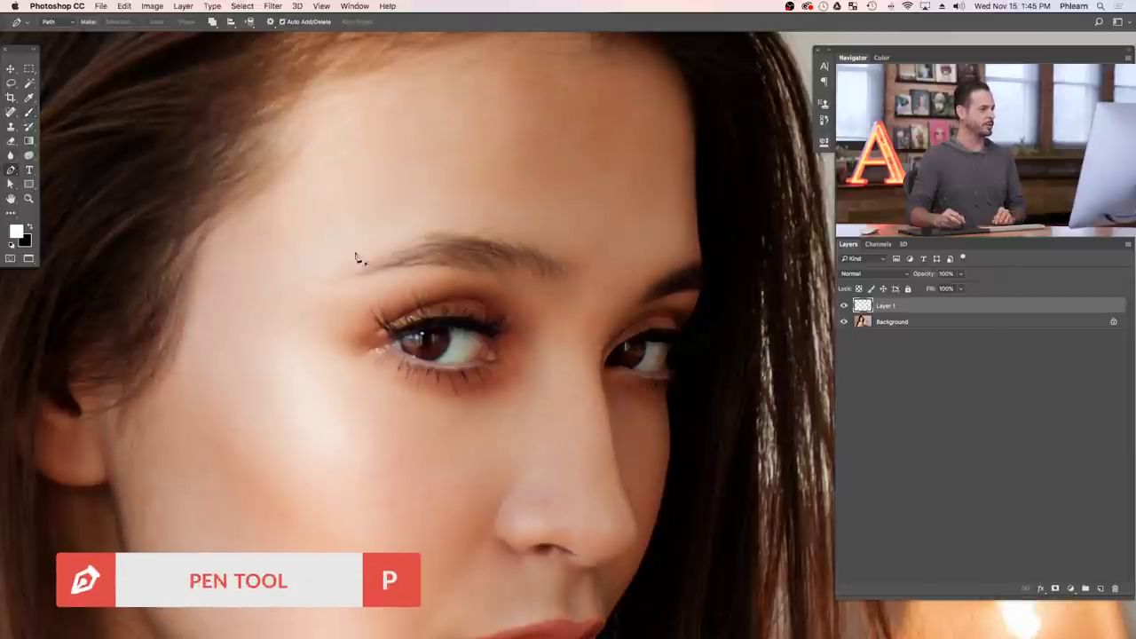
left_click_drag(455, 300, 411, 319)
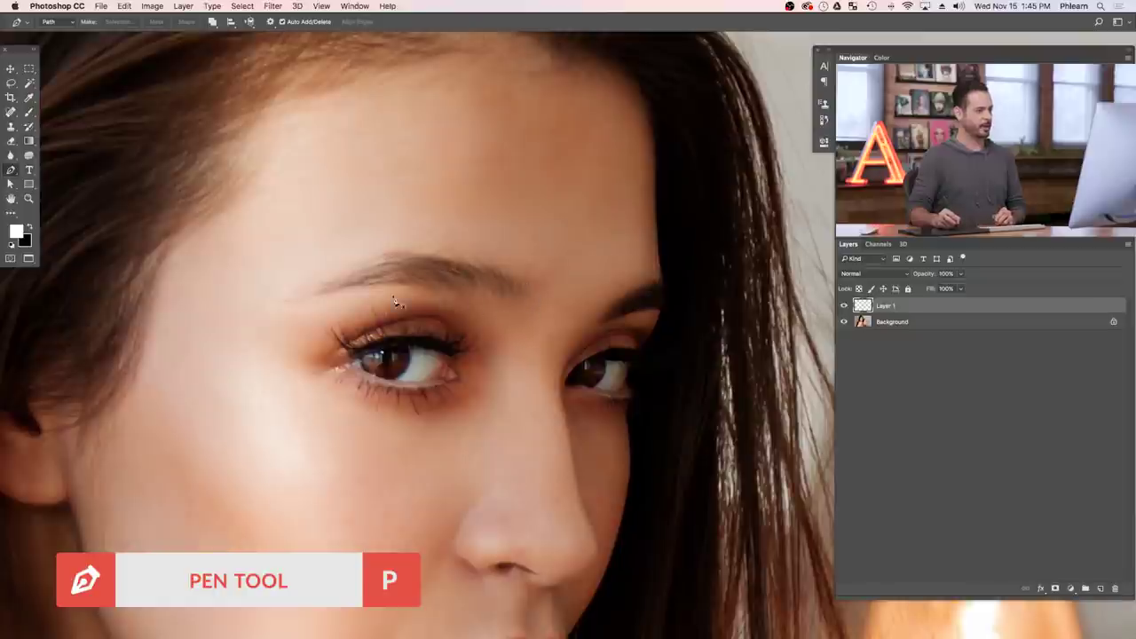
scroll(376, 302, "up", 3)
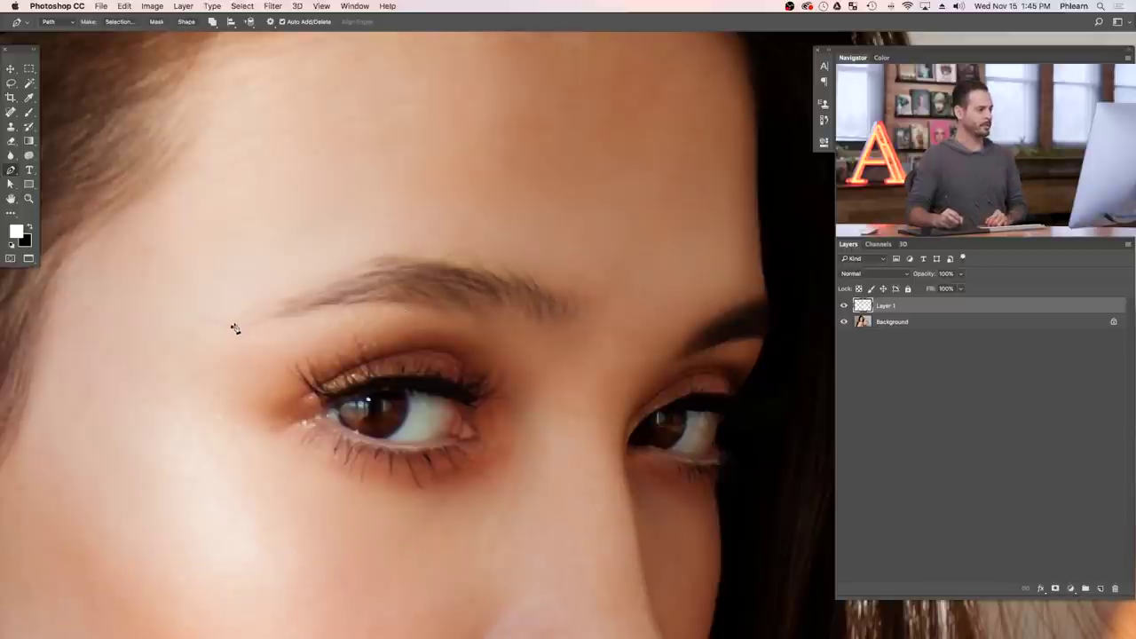
left_click_drag(413, 304, 444, 309)
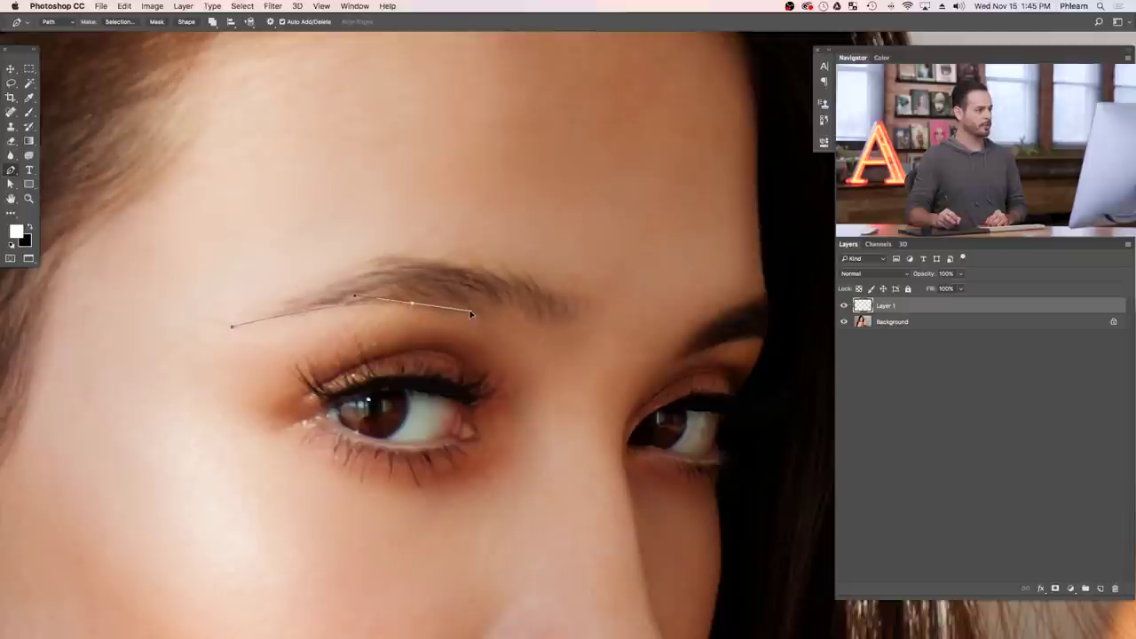
left_click_drag(475, 312, 476, 313)
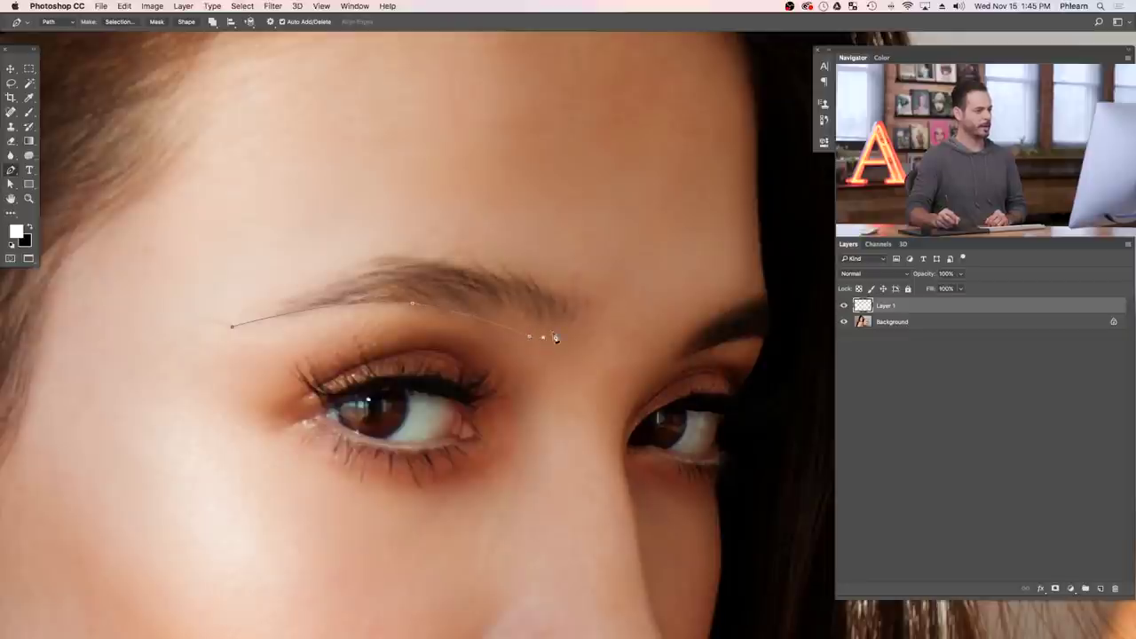
left_click_drag(569, 308, 571, 324)
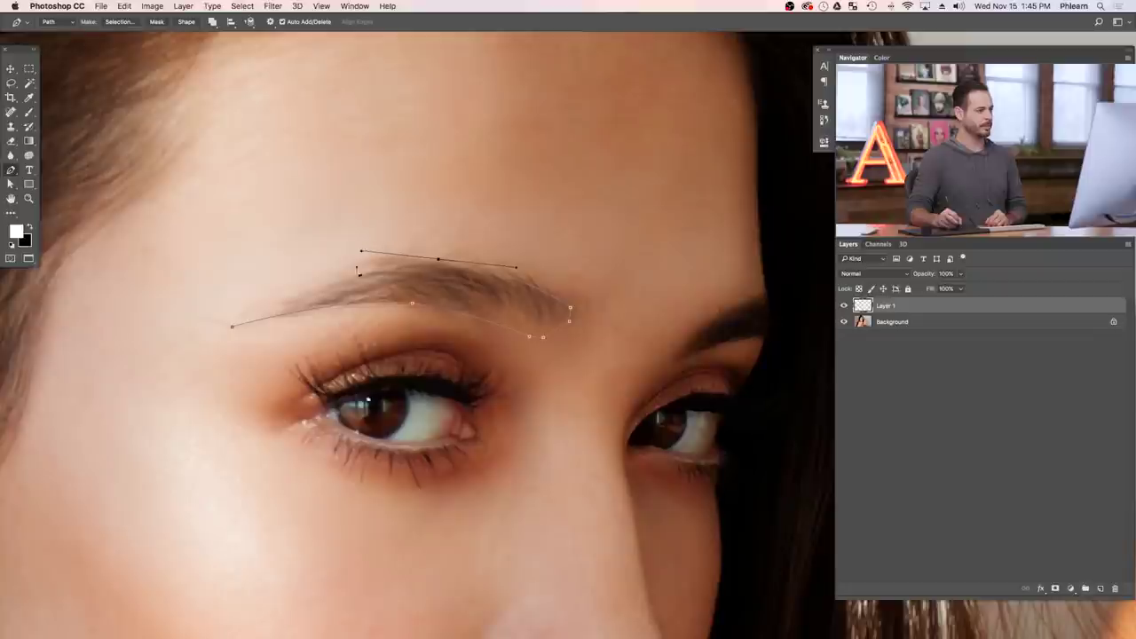
left_click(233, 330)
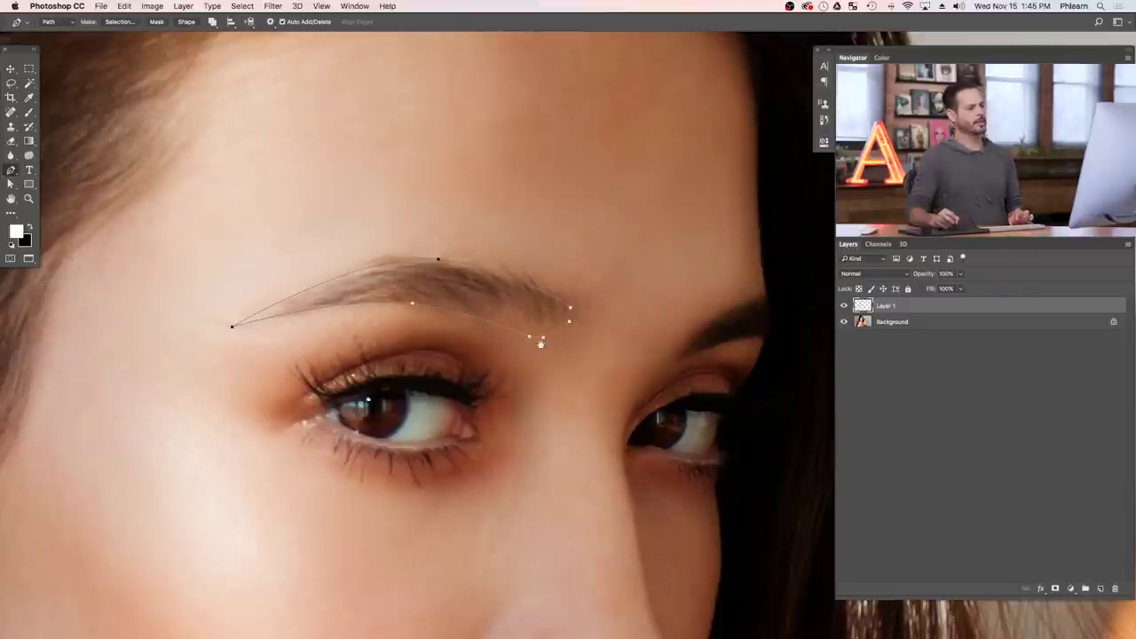
Step: Move the anchor points at the inner end of the eyebrow path slightly outward to refine its shape
scroll(559, 346, "up", 5)
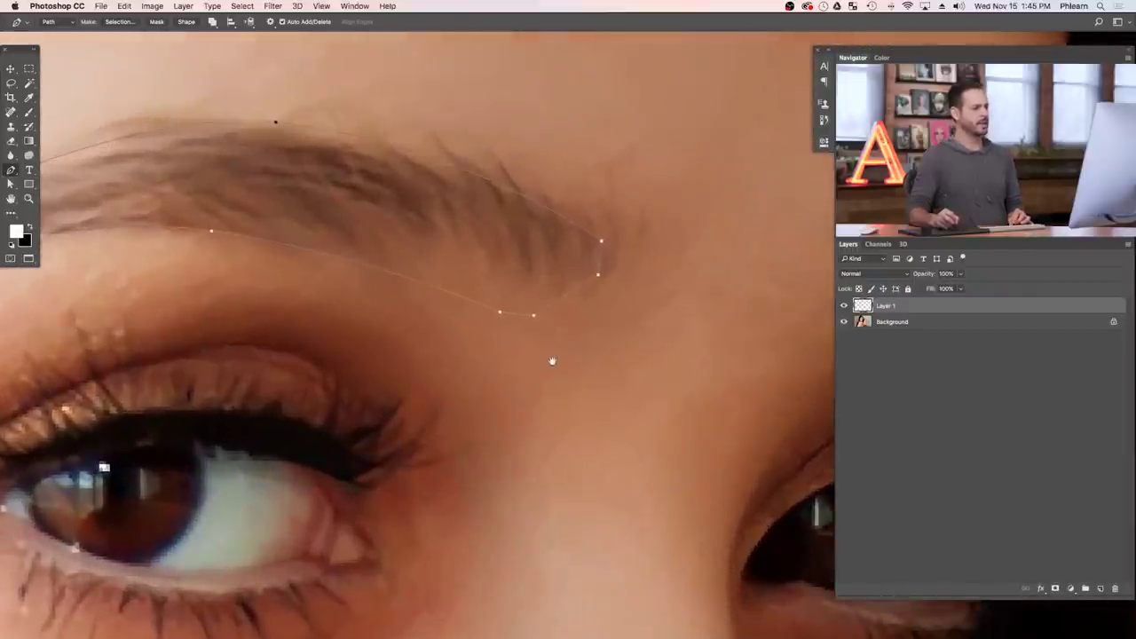
scroll(537, 354, "down", 3)
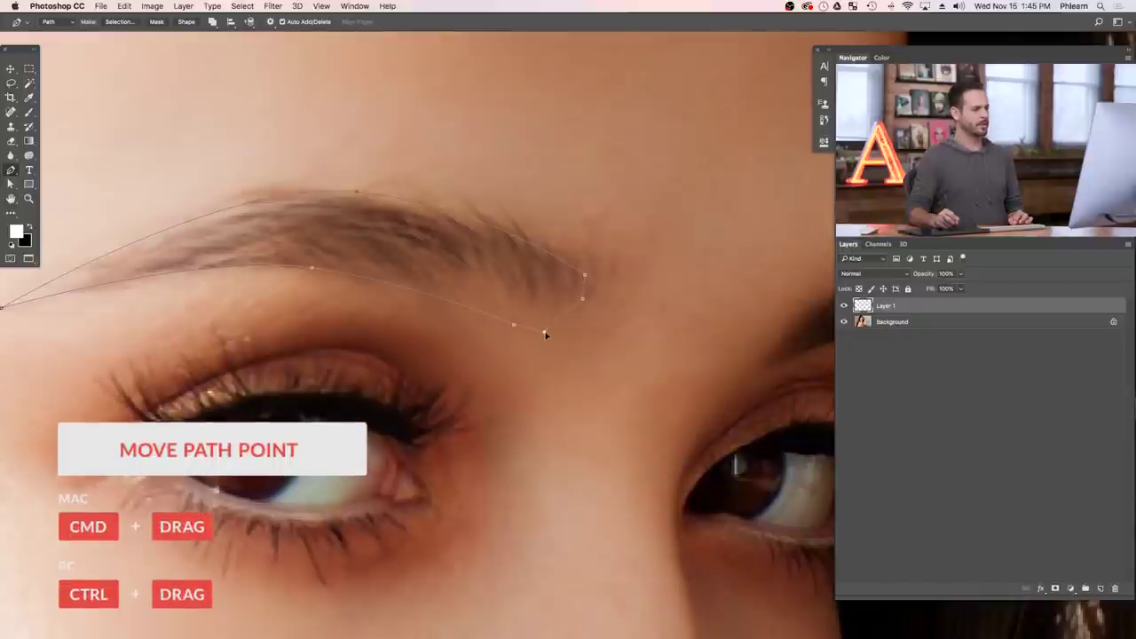
left_click(515, 327, "super")
left_click(545, 335, "super")
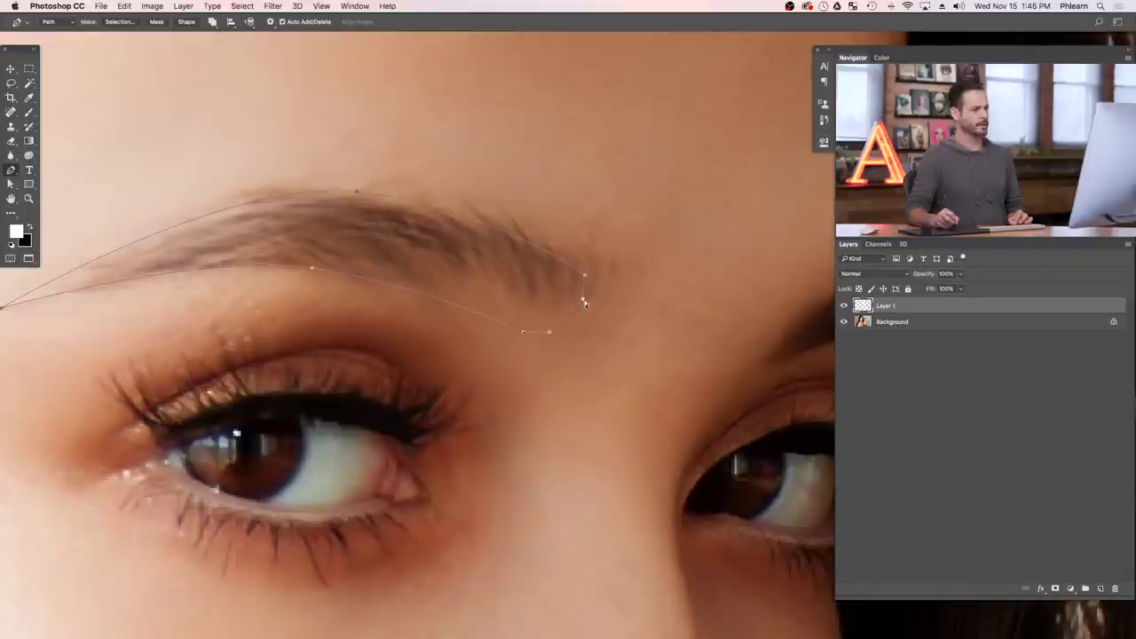
left_click(590, 281, "super")
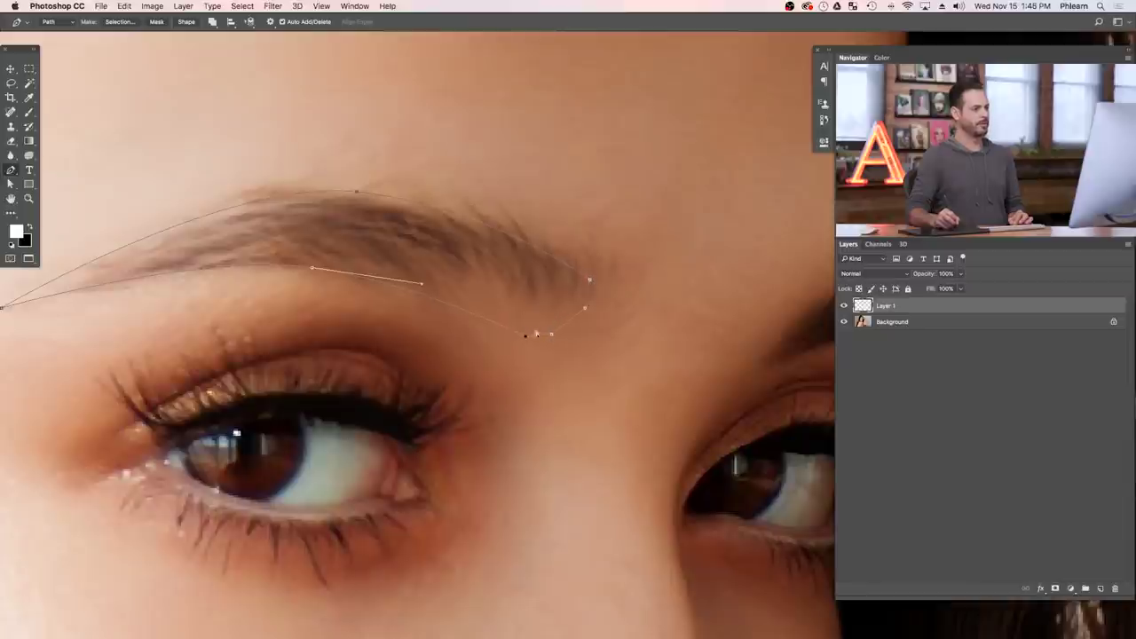
left_click(586, 309, "super")
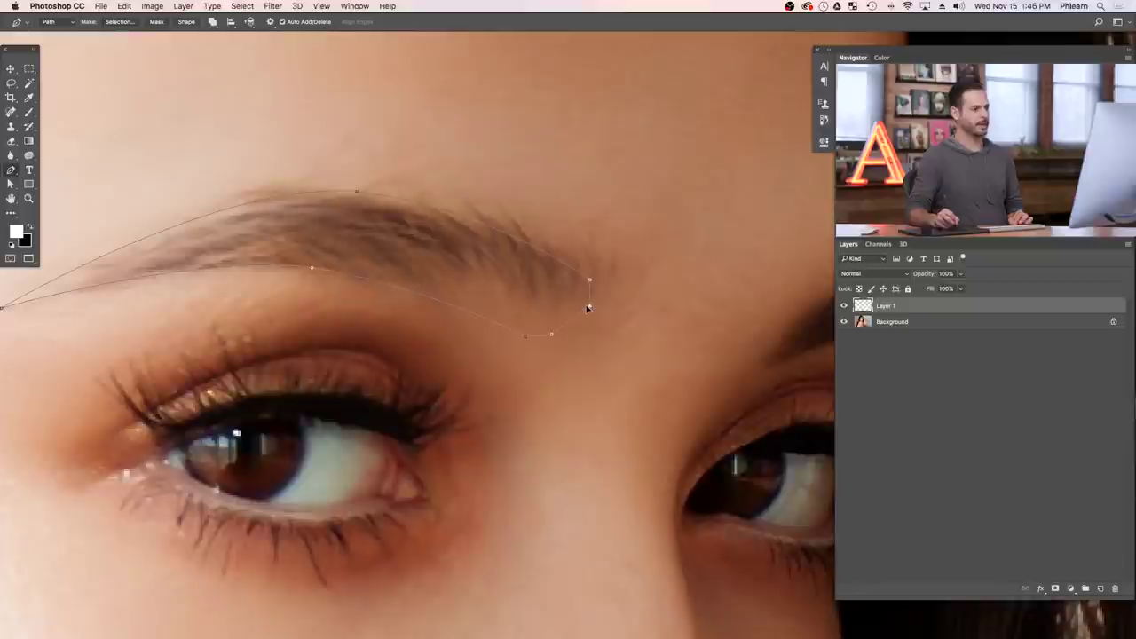
scroll(500, 326, "down", 3)
left_click_drag(466, 360, 544, 409)
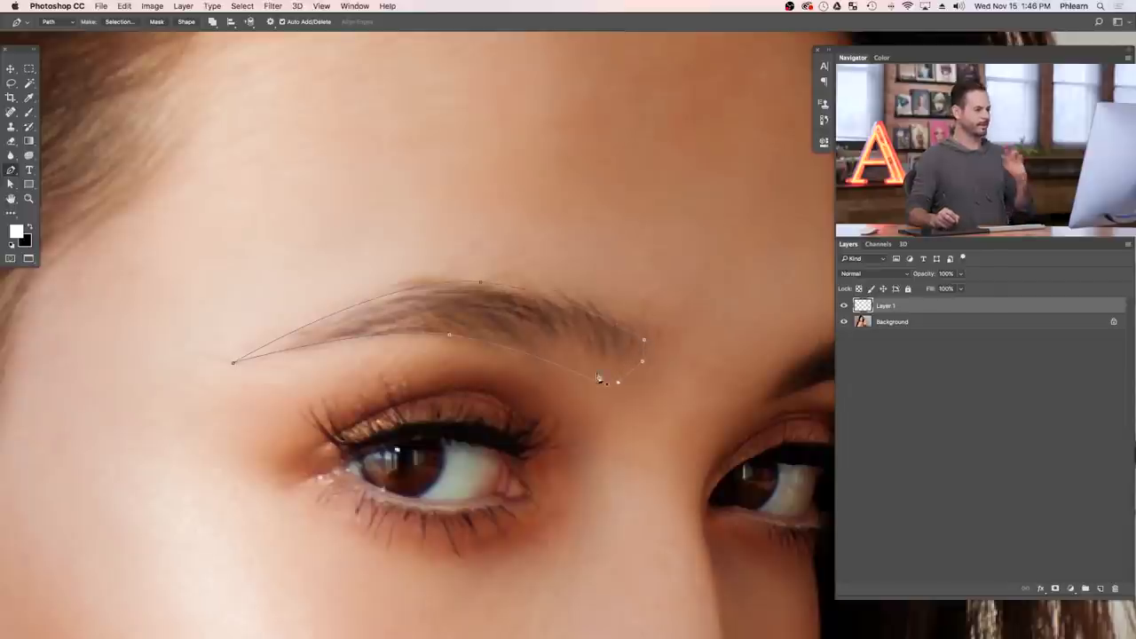
Step: Convert the eyebrow path into a new anti-aliased selection with a feather radius of 0 pixels
scroll(577, 348, "down", 2)
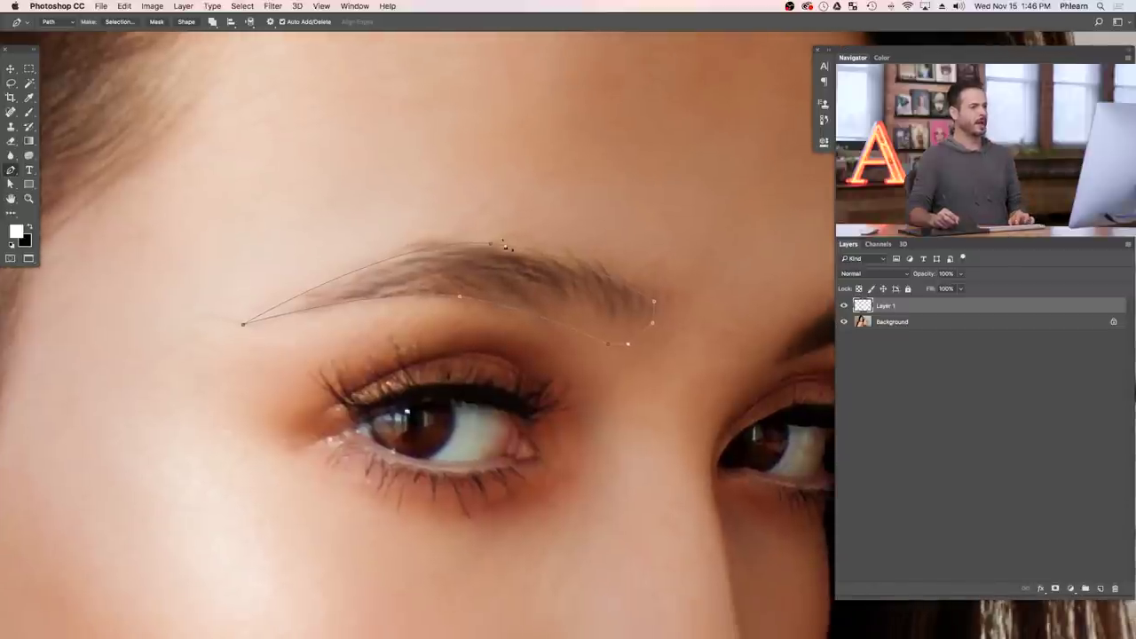
right_click(483, 279)
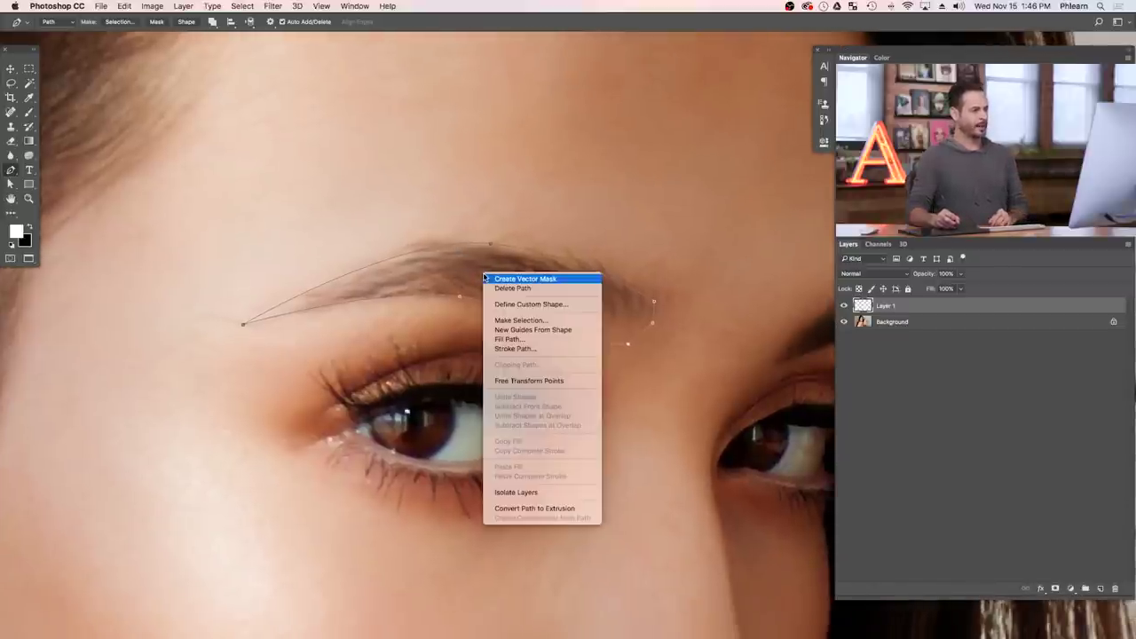
left_click(551, 322)
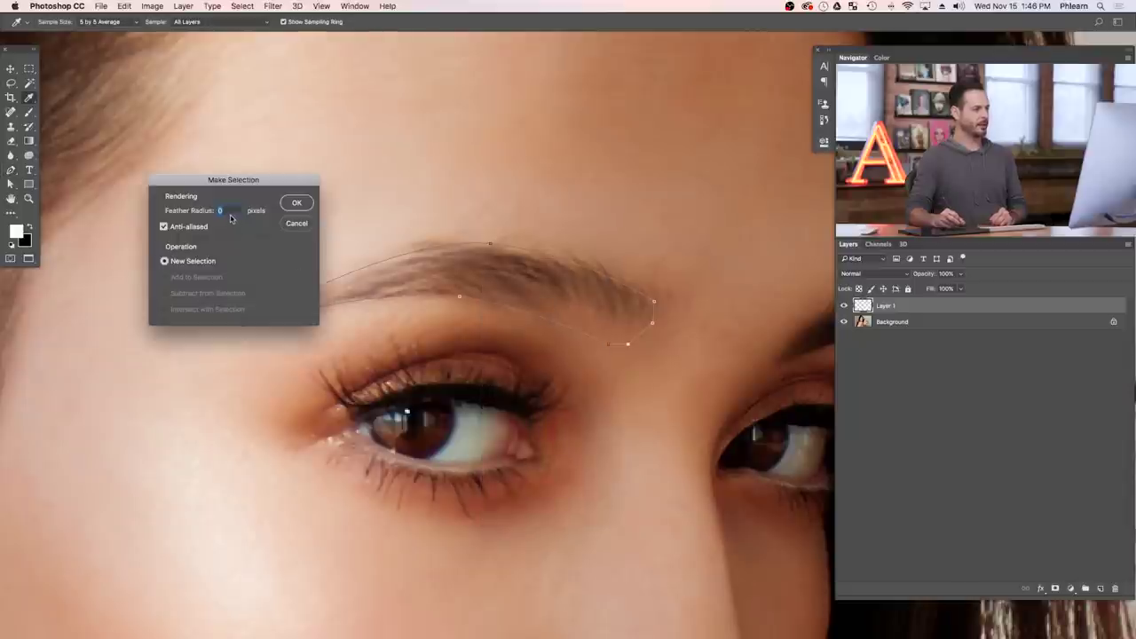
left_click(298, 202)
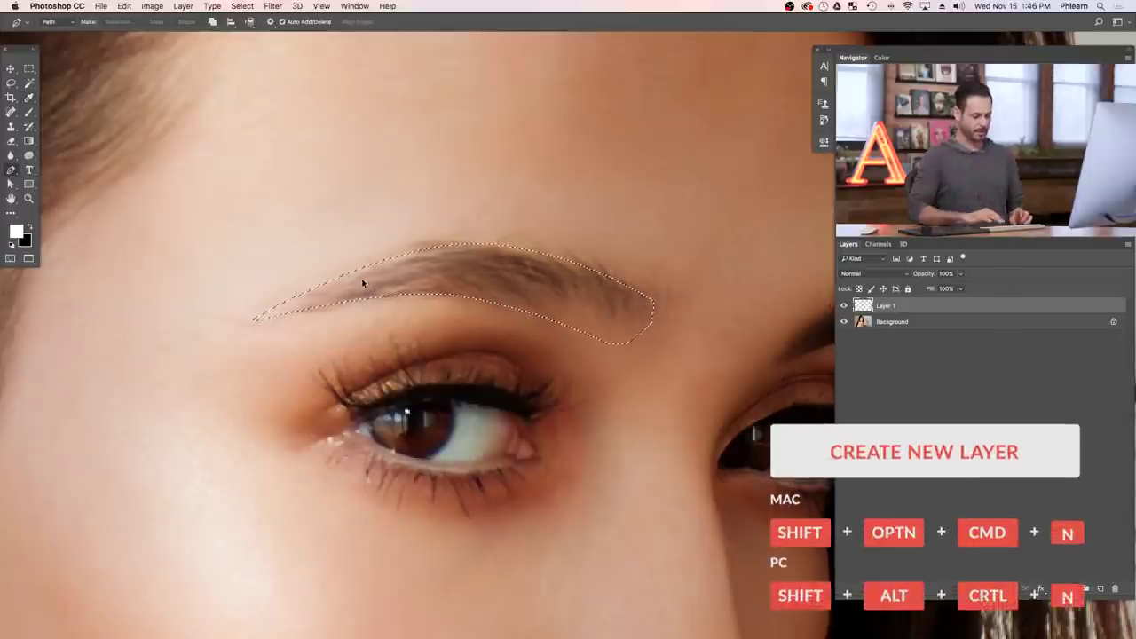
Step: Create a new empty layer and set up a soft Brush of 107 px with 0% hardness
key("alt+shift+super+n")
key("b")
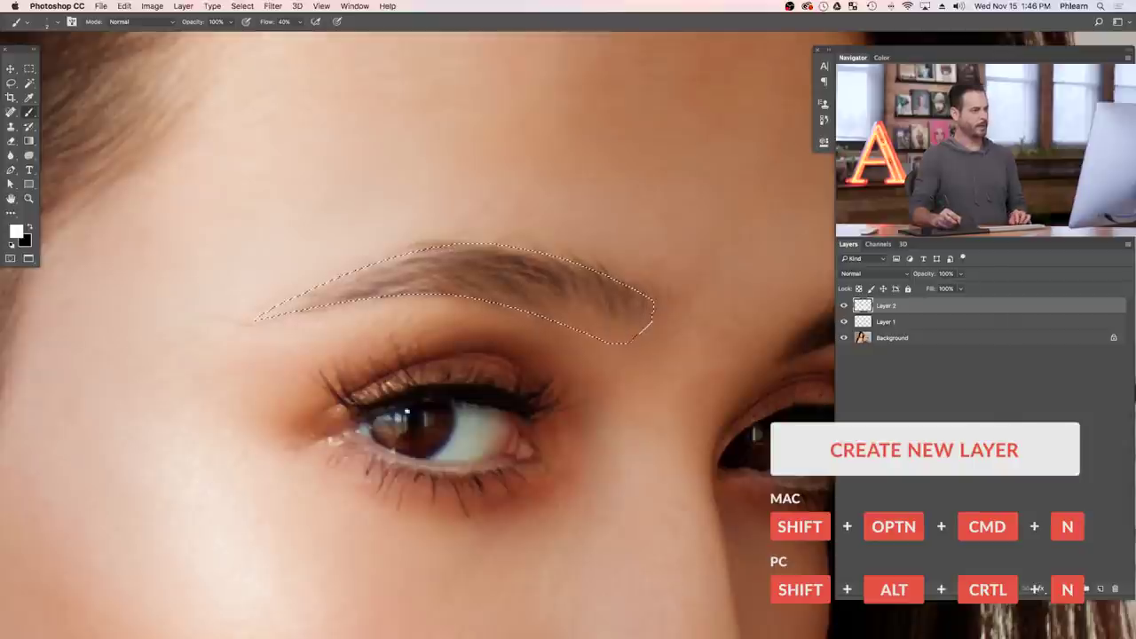
left_click_drag(405, 228, 444, 228)
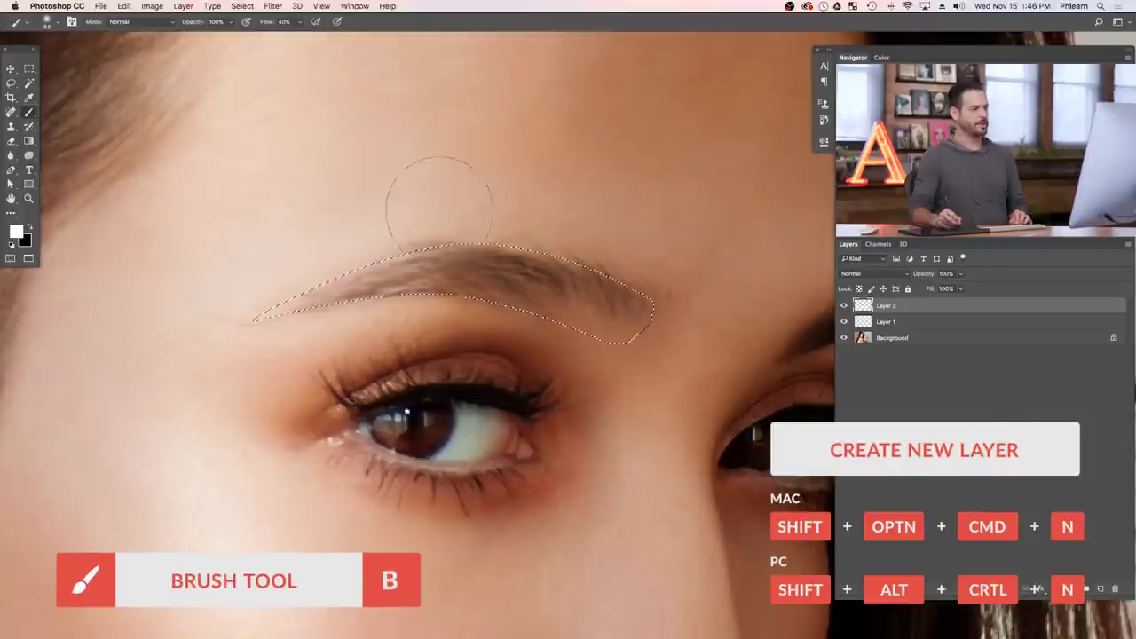
left_click_drag(432, 267, 461, 266)
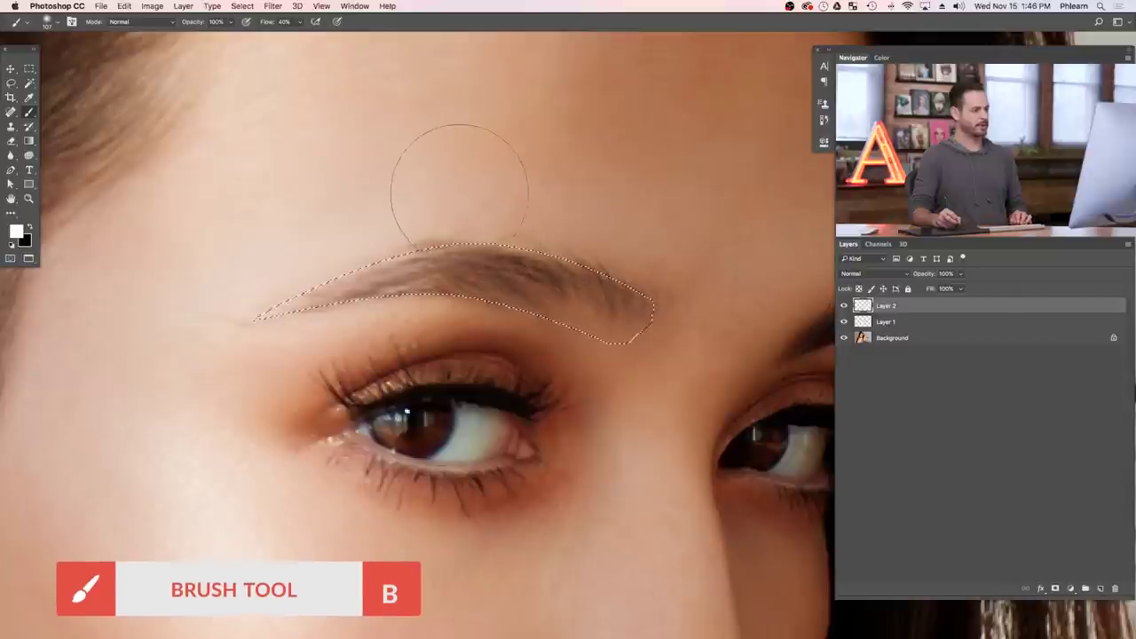
right_click(462, 211)
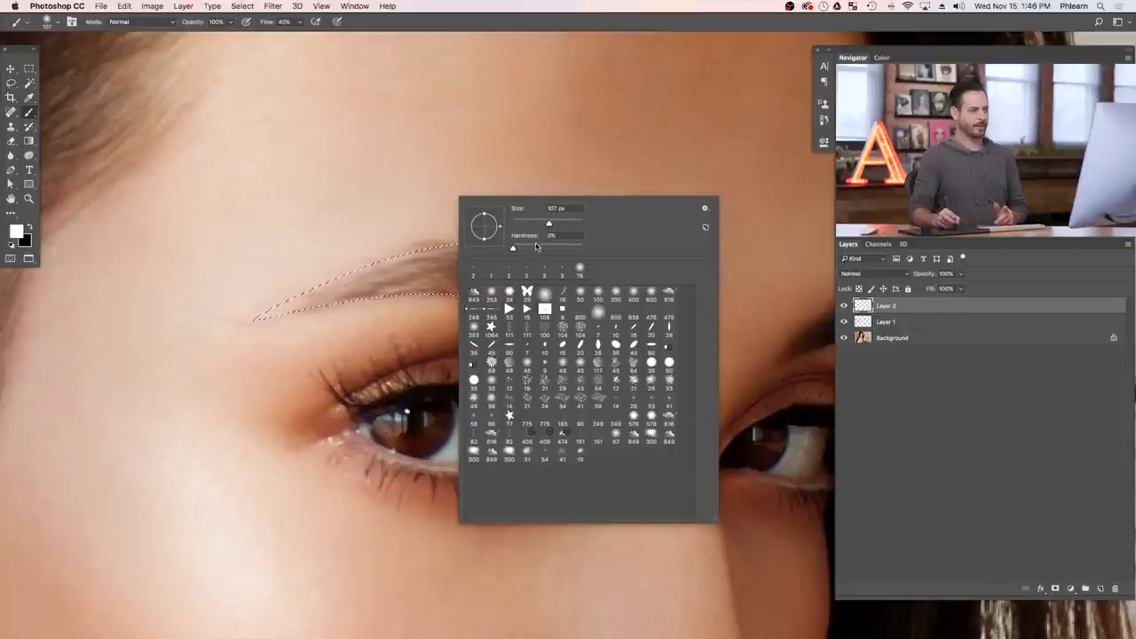
key("Return")
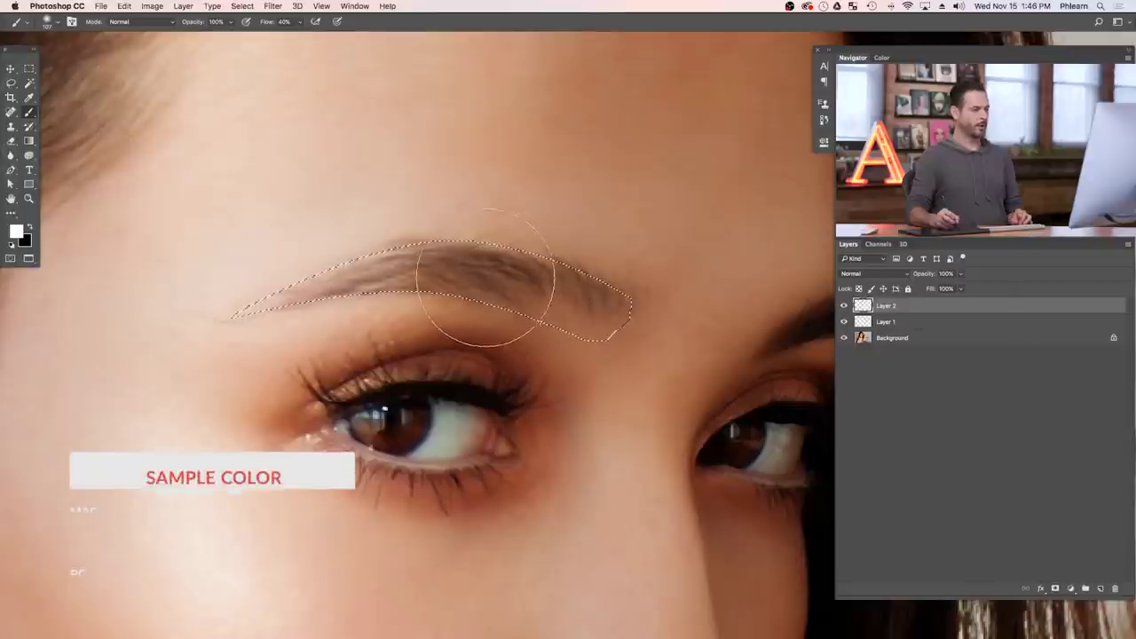
Step: Sample a brown from the selected eyebrow as the brush's foreground colour
key("alt")
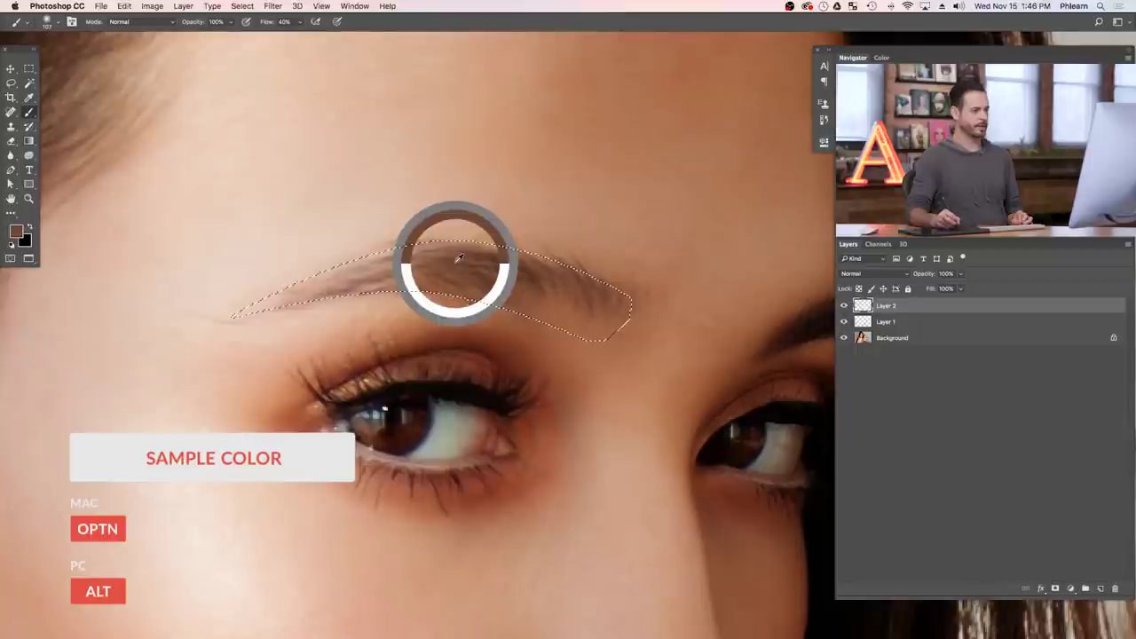
left_click(460, 259, "alt")
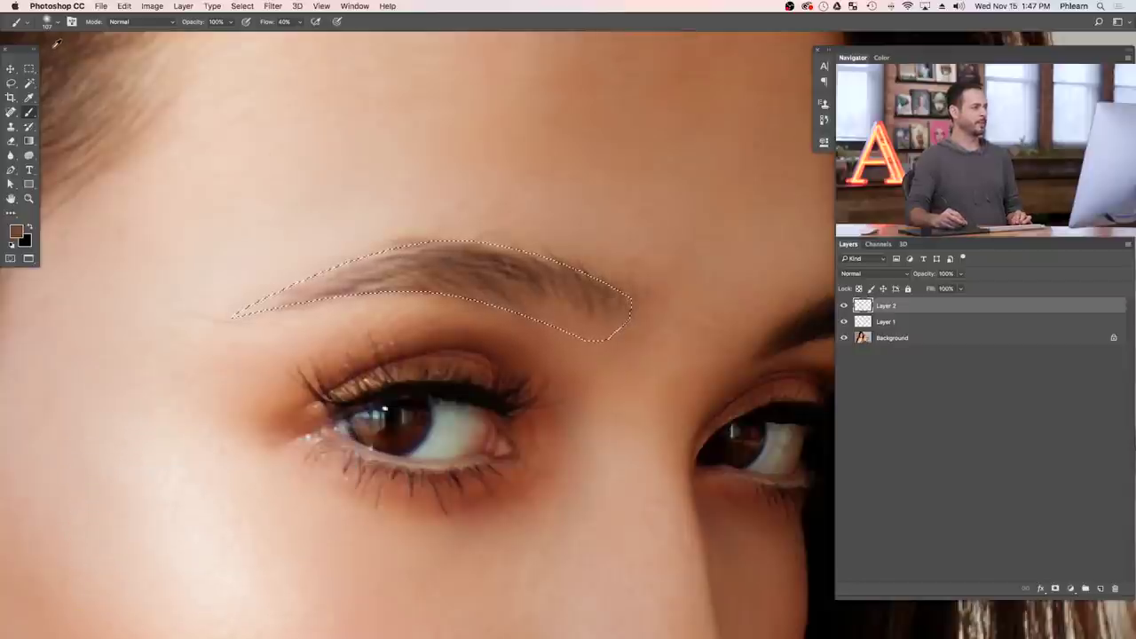
Step: Set the blend mode of Layer 2 to Multiply
left_click_drag(134, 113, 362, 233)
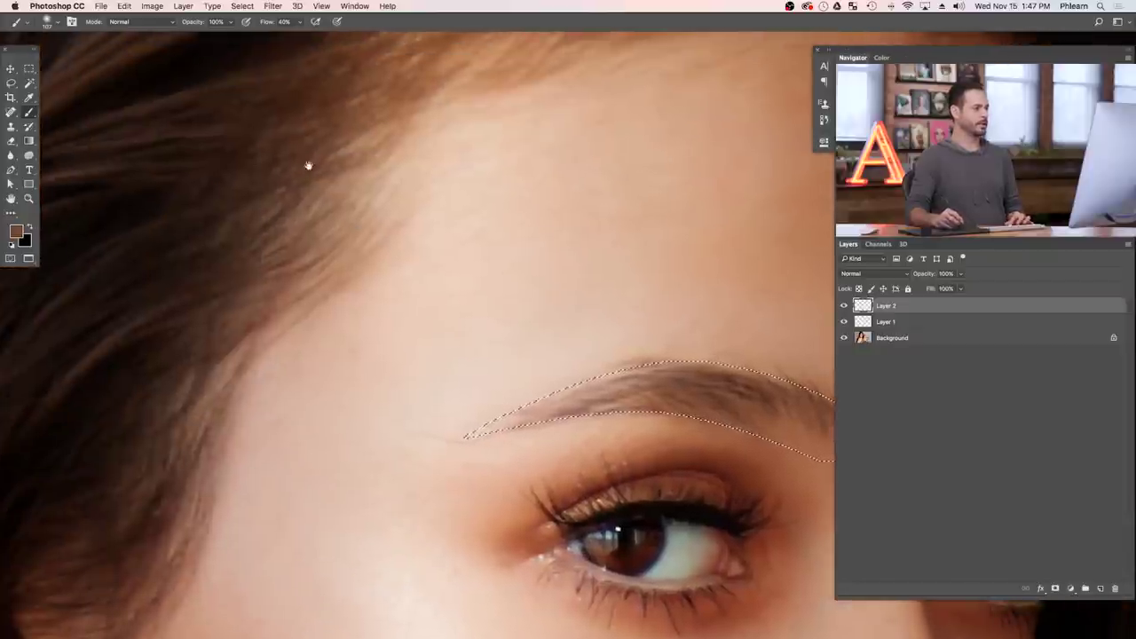
scroll(298, 148, "right", 5)
scroll(298, 148, "down", 2)
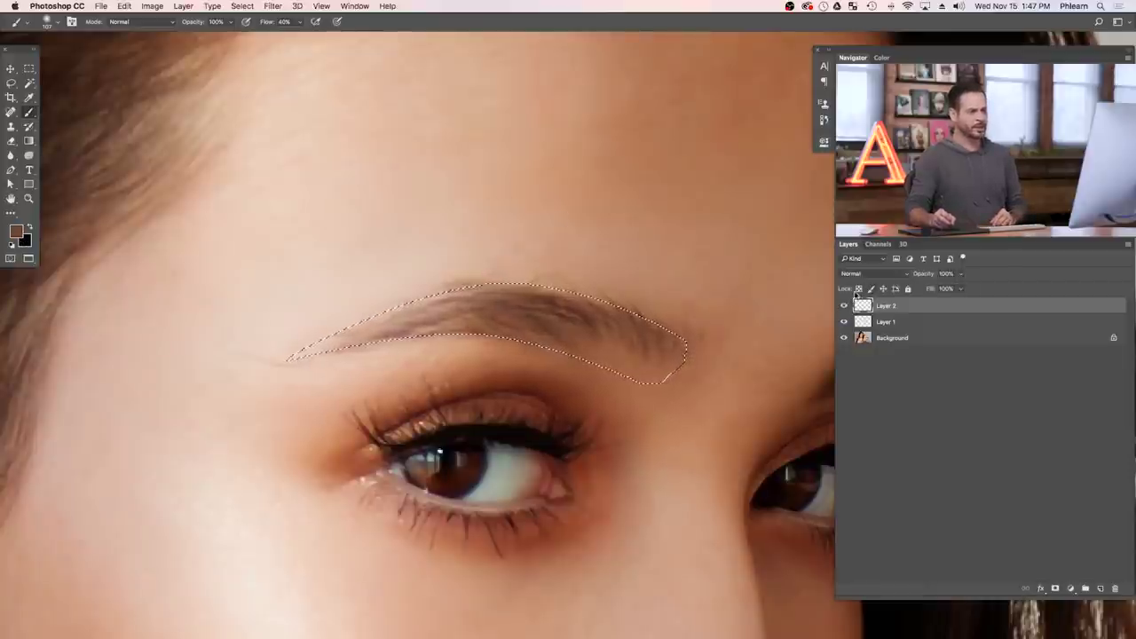
left_click(855, 274)
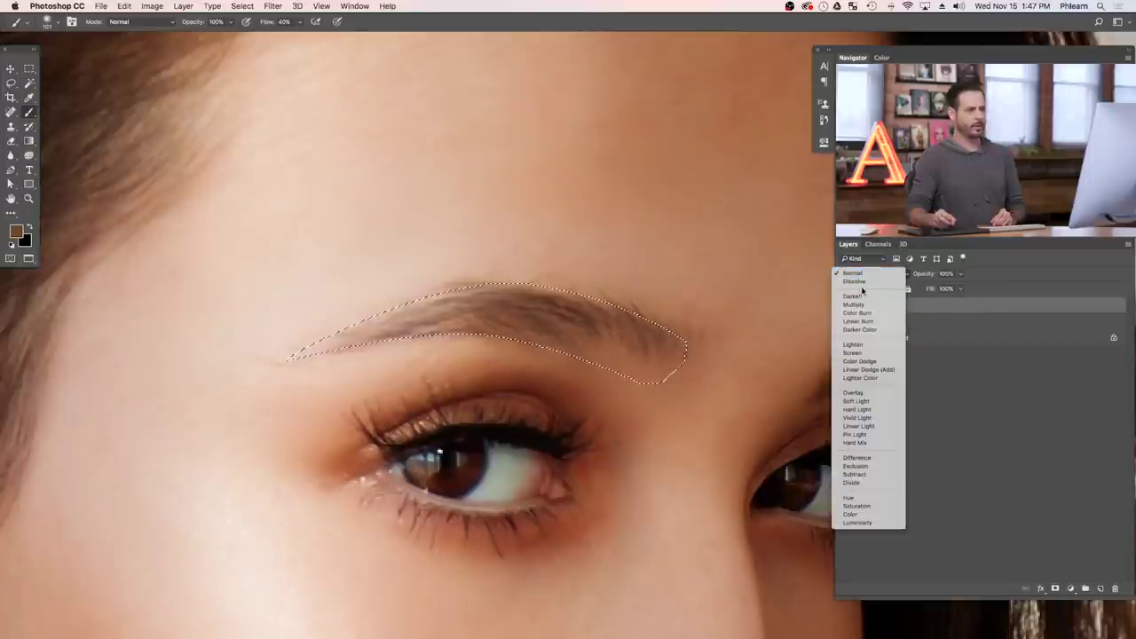
left_click(862, 304)
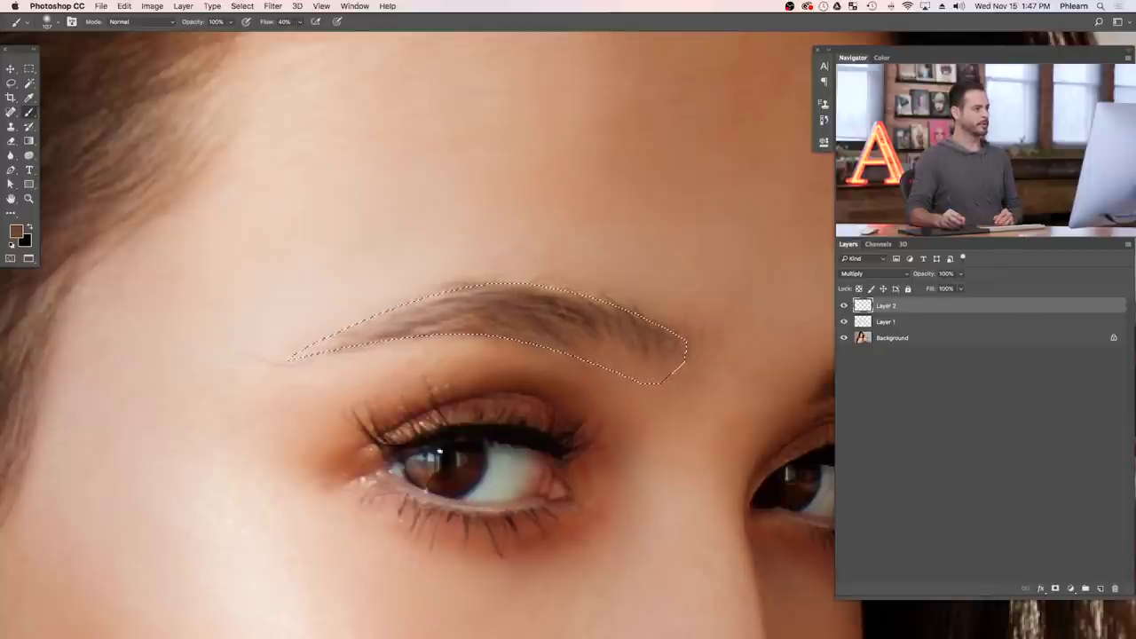
Step: Lower the brush flow to 16% for gradual painting inside the eyebrow selection
type("20")
key("Return")
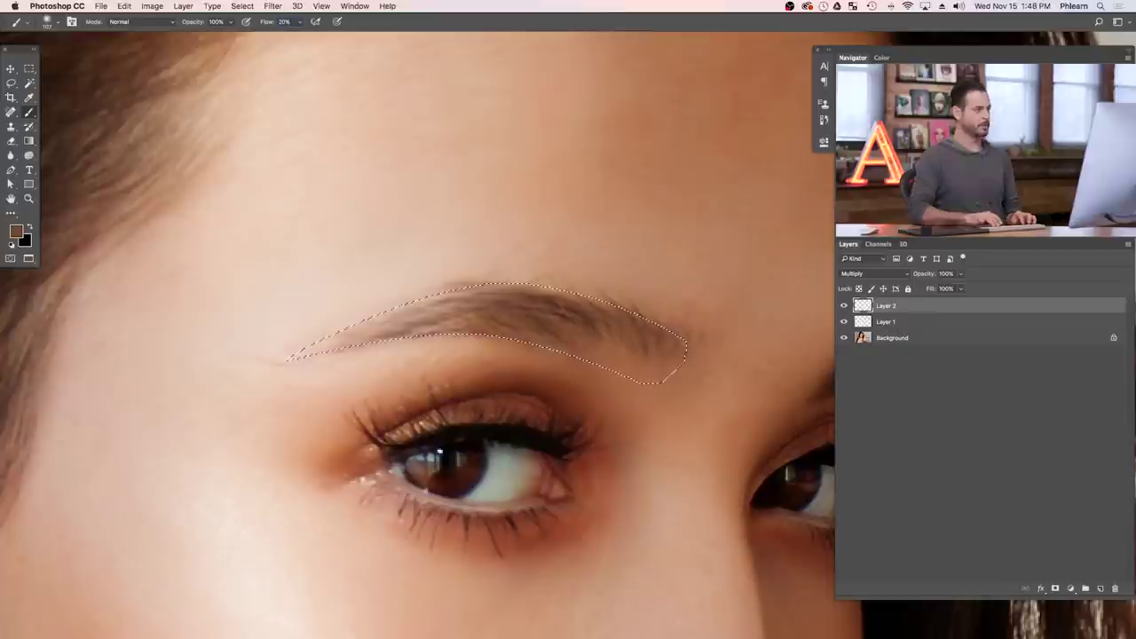
left_click(298, 27)
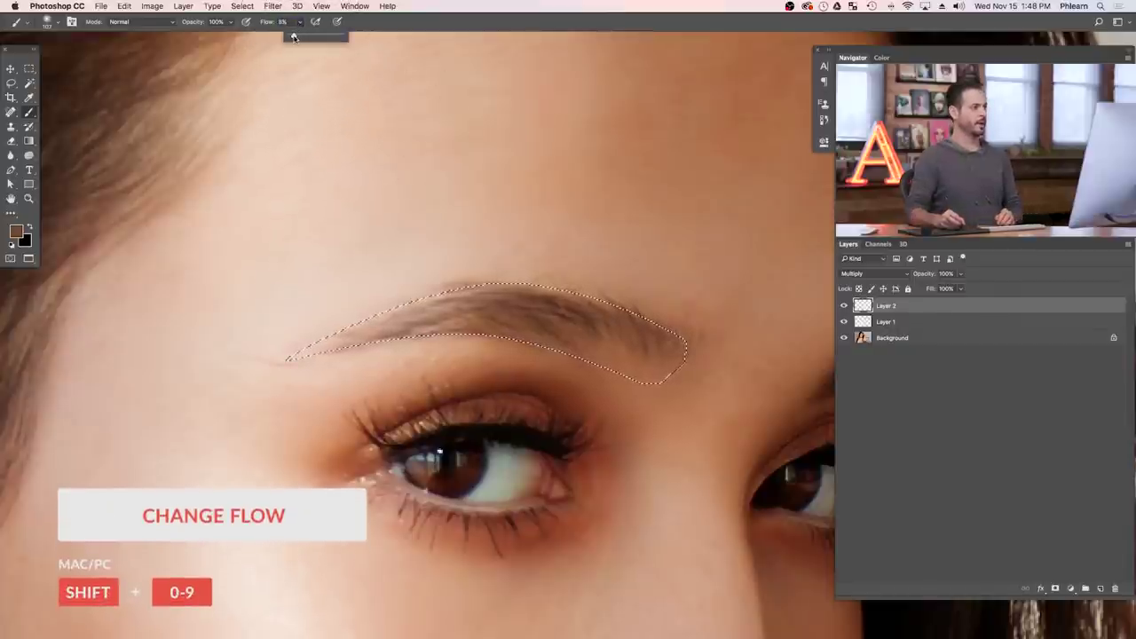
left_click(383, 25)
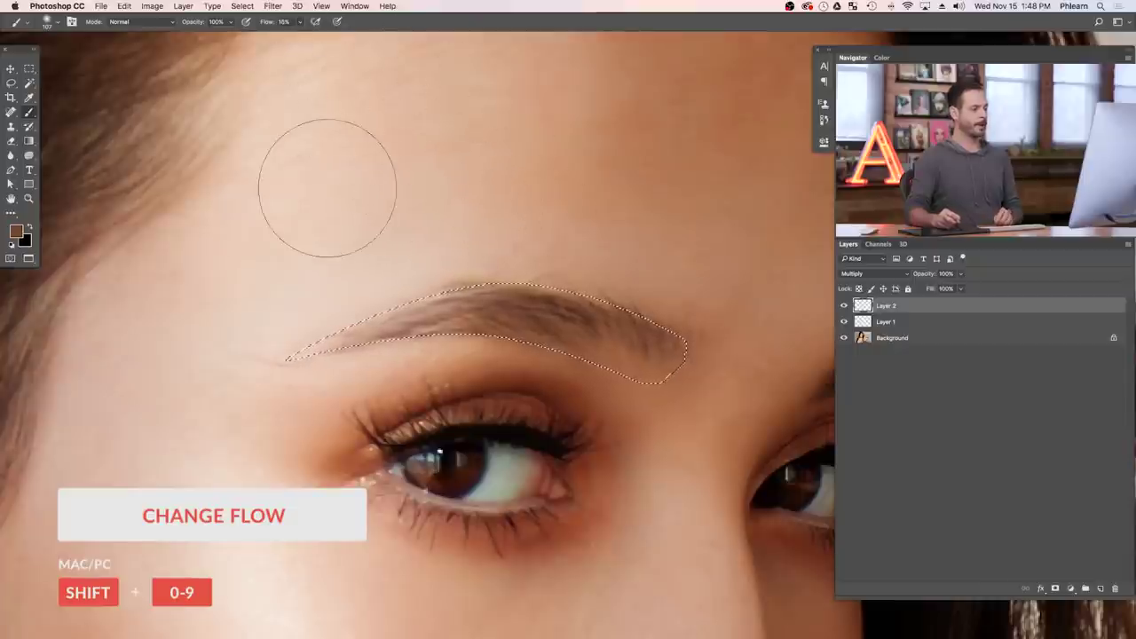
key("super+minus")
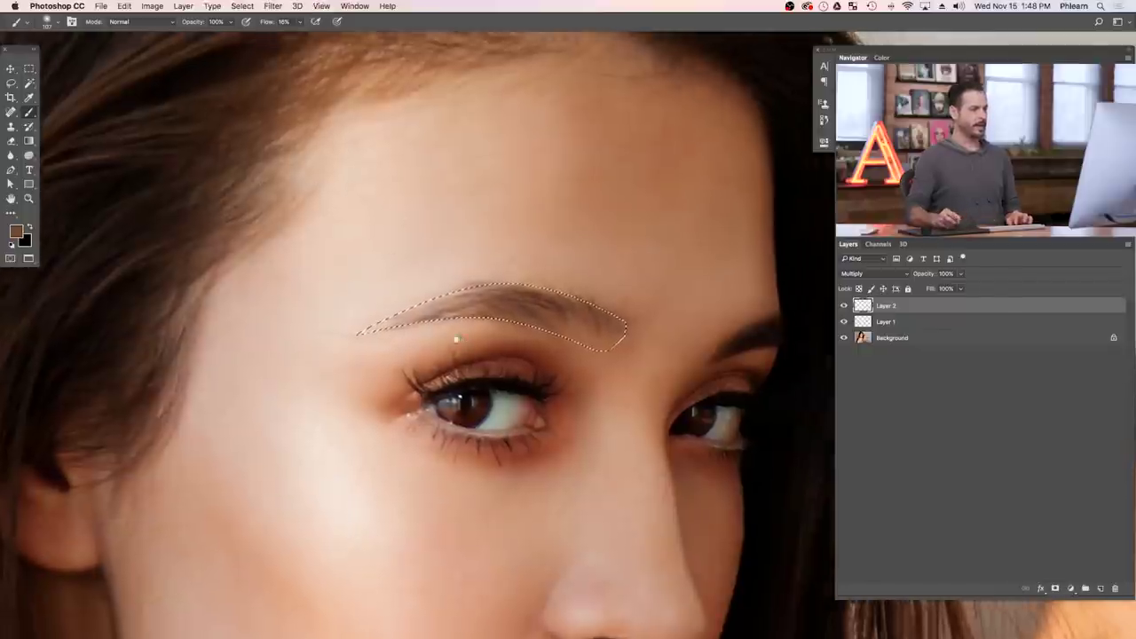
scroll(467, 347, "right", 3)
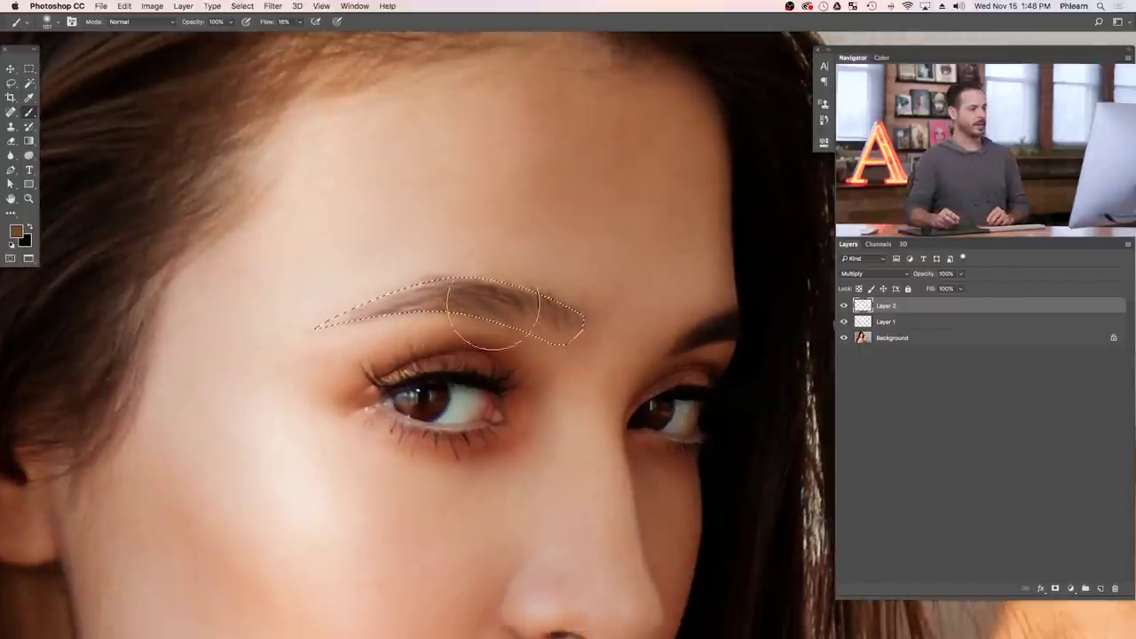
Step: Brush brown over the inner part of the eyebrow on Layer 2 and hide the selection outline
left_click_drag(503, 314, 532, 309)
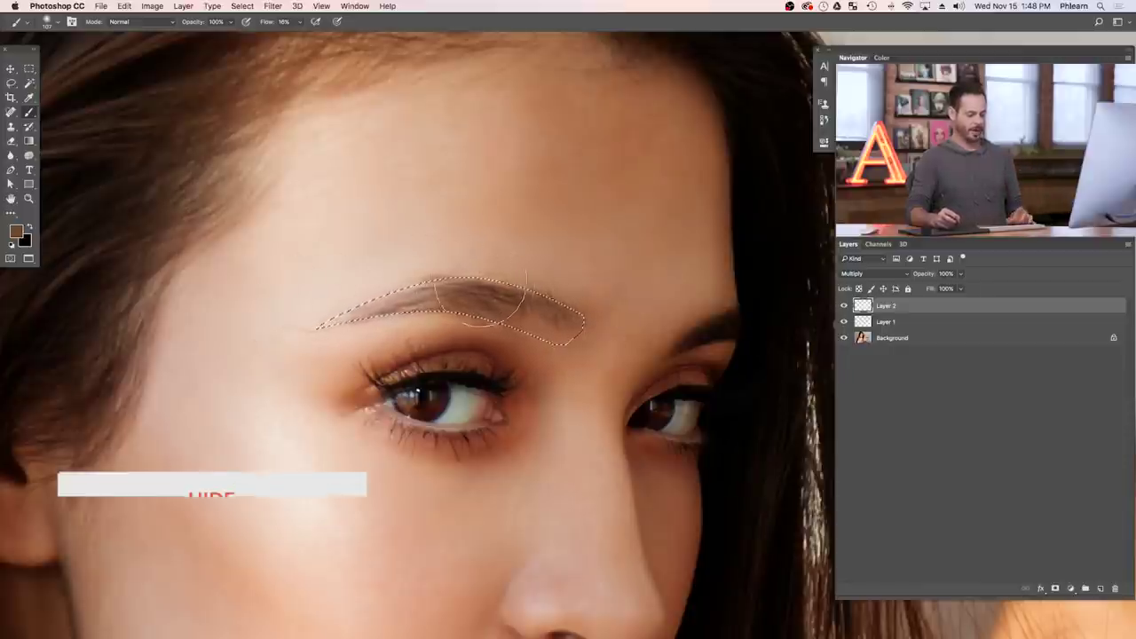
key("super+h")
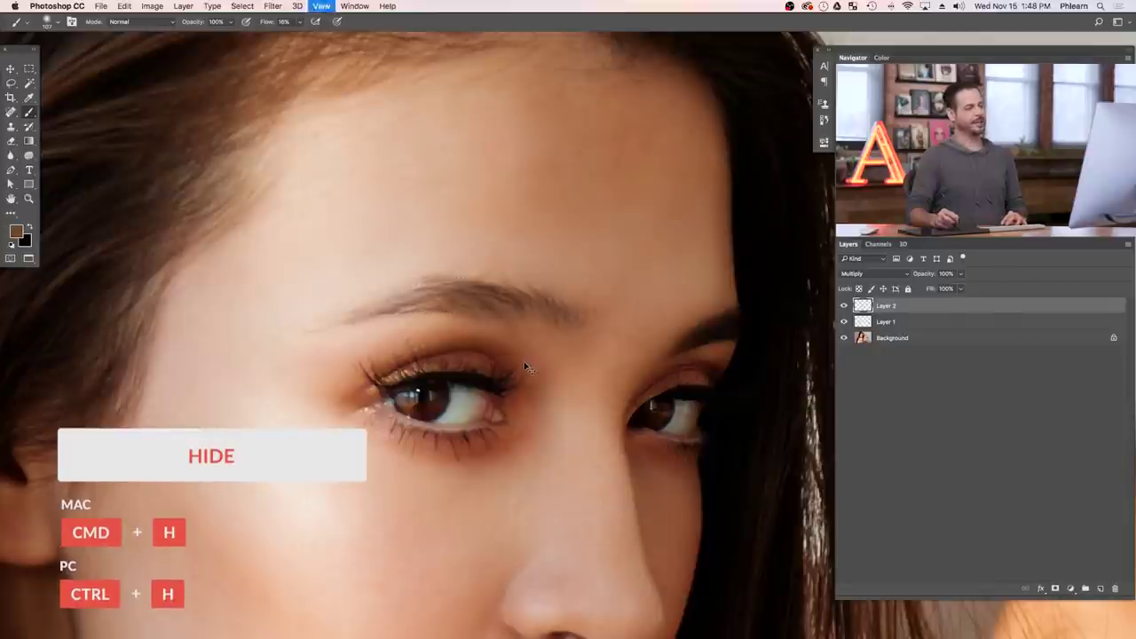
left_click_drag(504, 401, 486, 358)
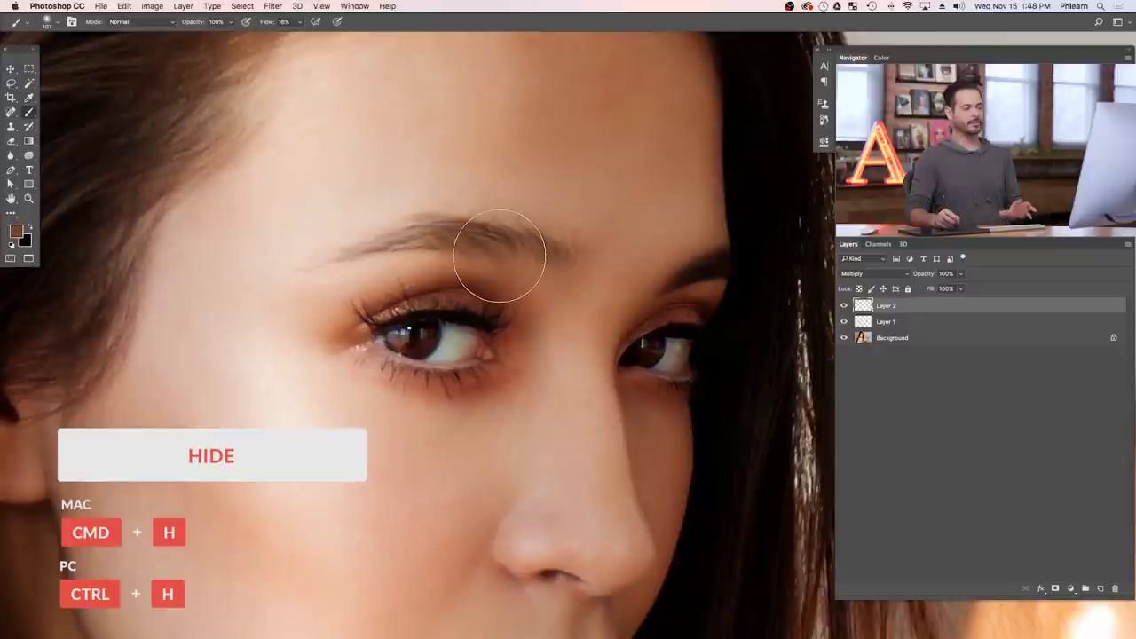
key("super+h")
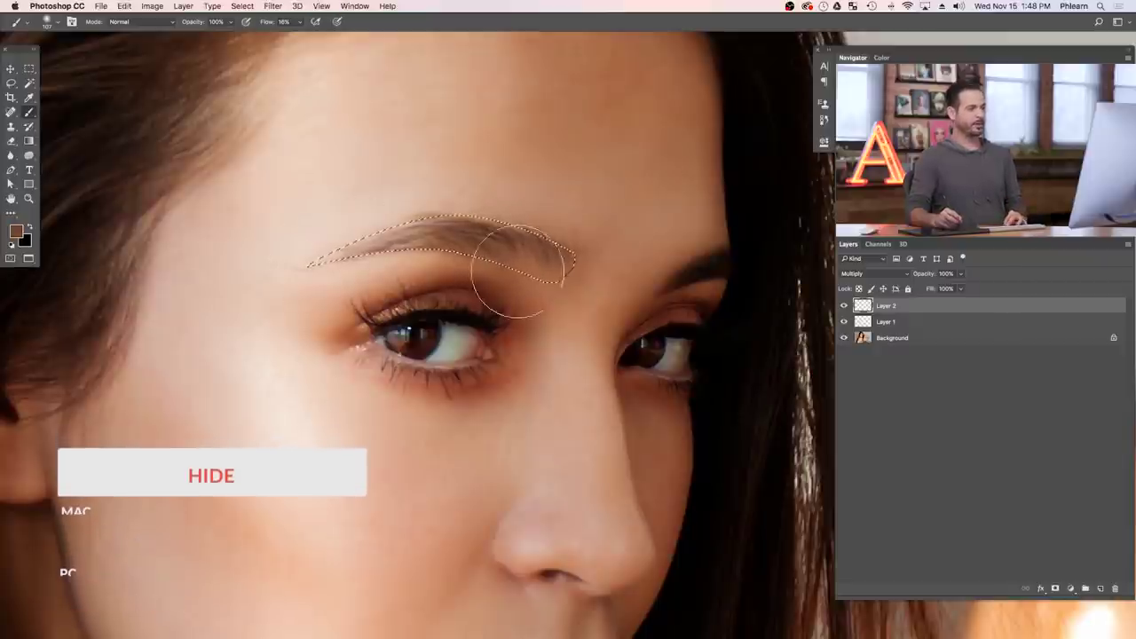
key("super+h")
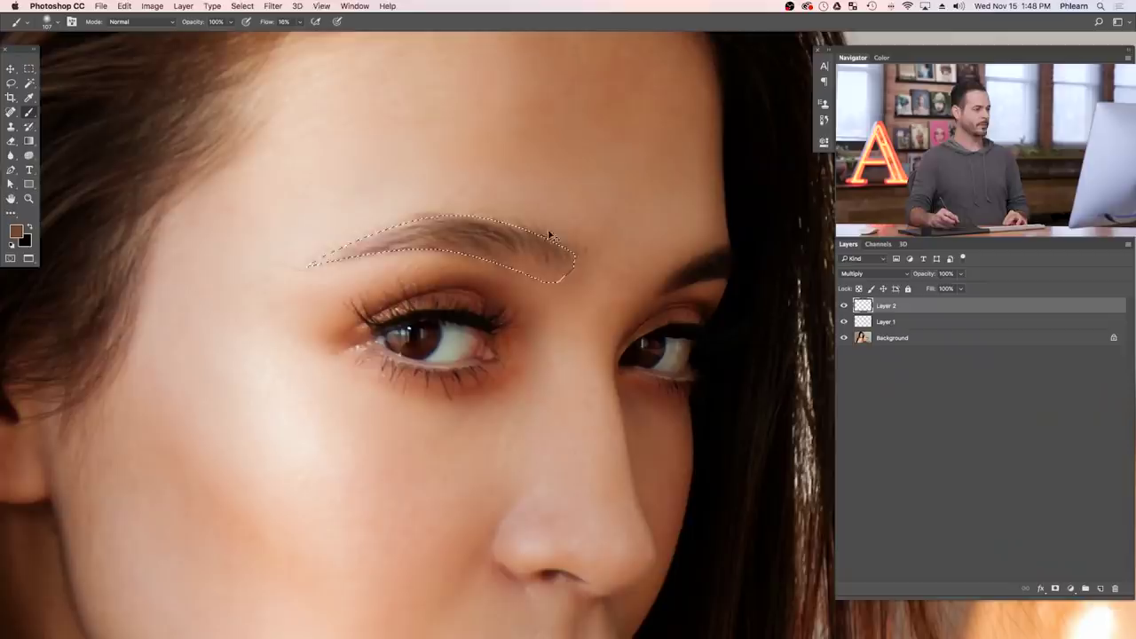
key("super+h")
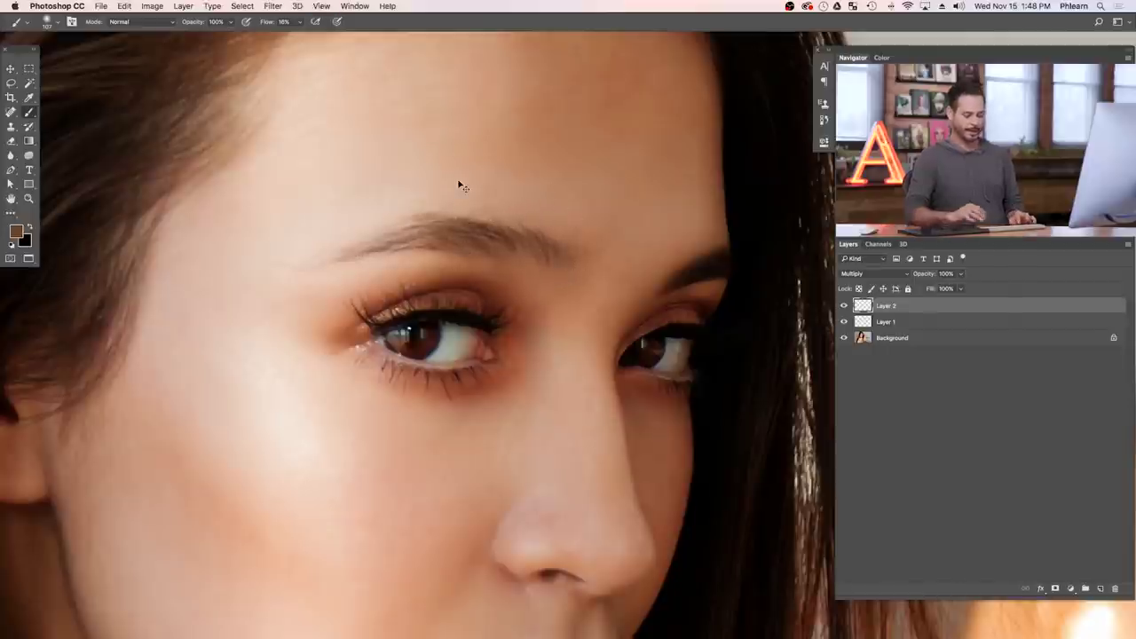
Step: Build up brown along the whole eyebrow inside the hidden selection, varying the brush size between 72 and 175 px
key("super+minus")
scroll(572, 306, "right", 2)
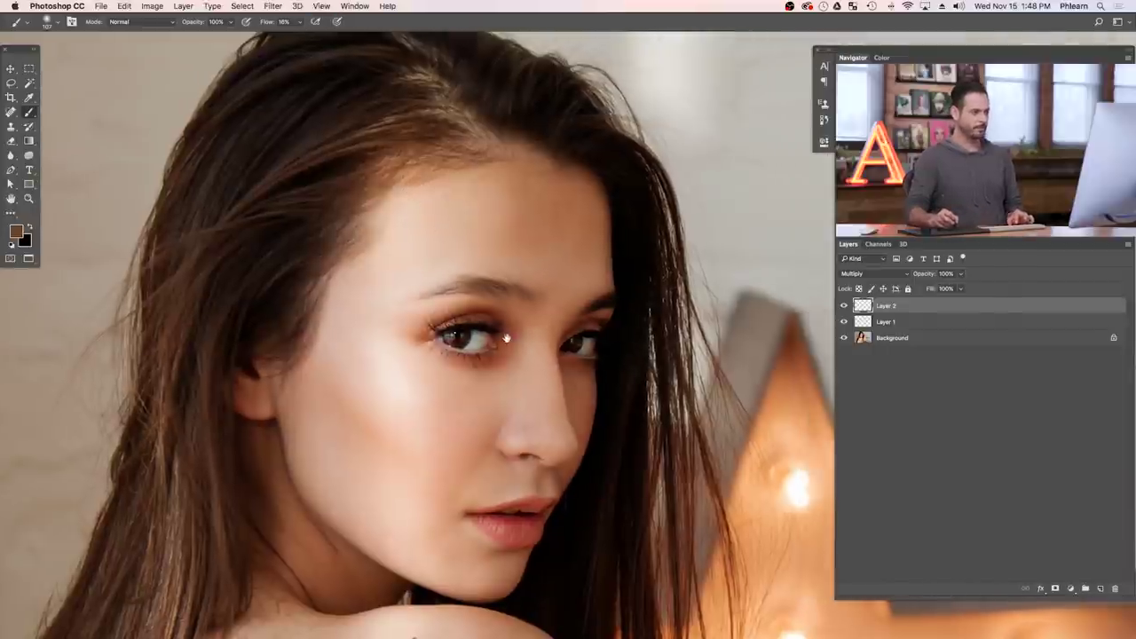
key("bracketright")
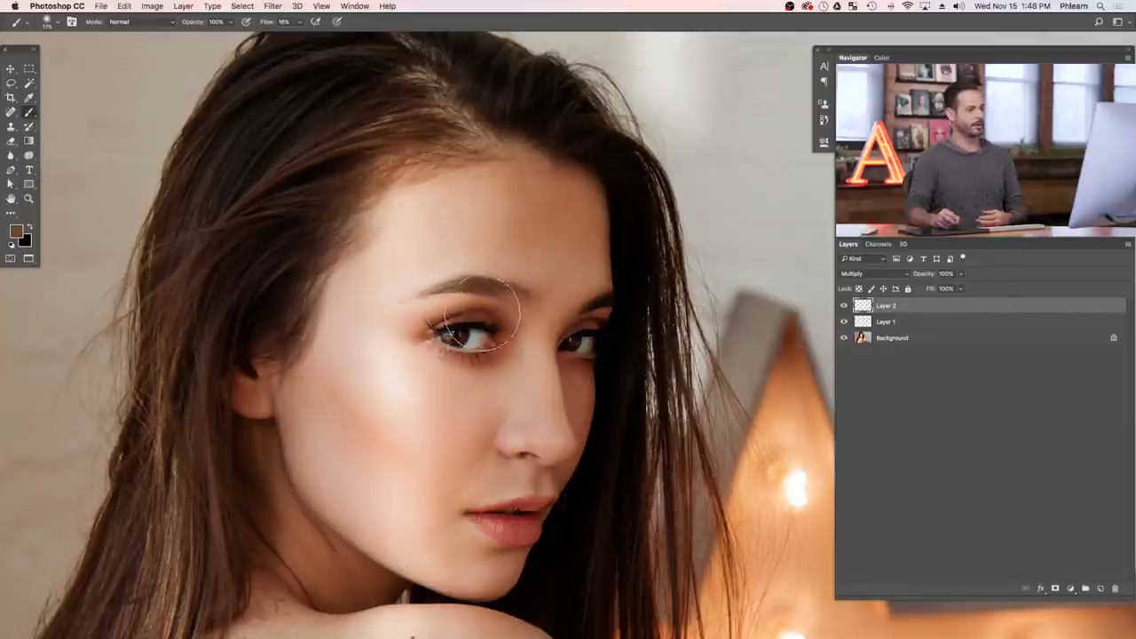
left_click_drag(479, 298, 435, 298)
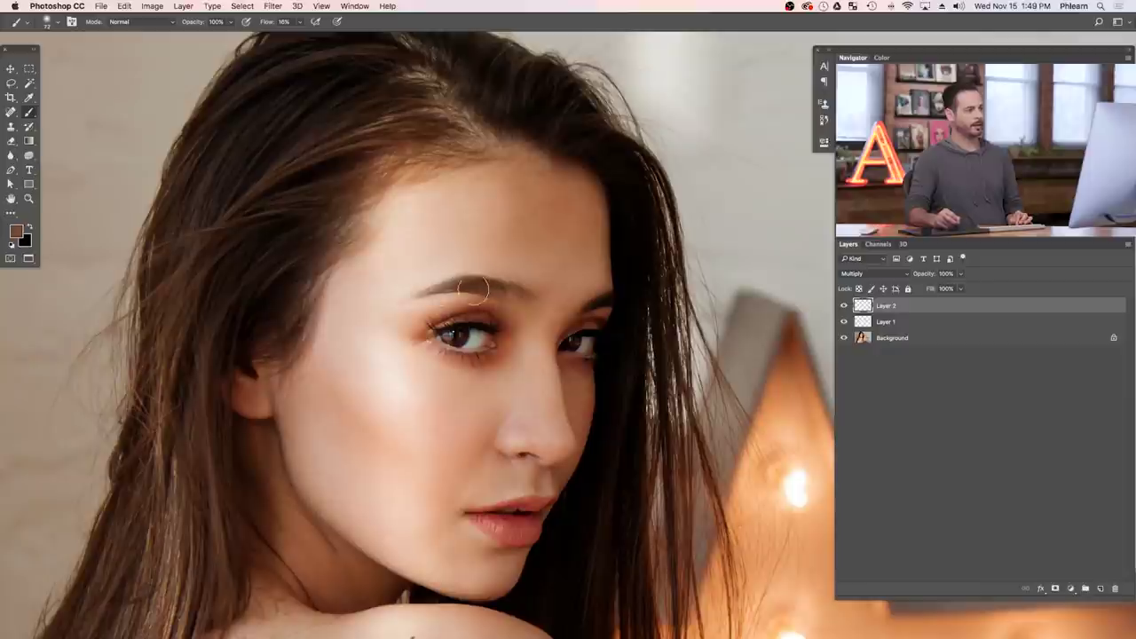
left_click_drag(489, 289, 505, 298)
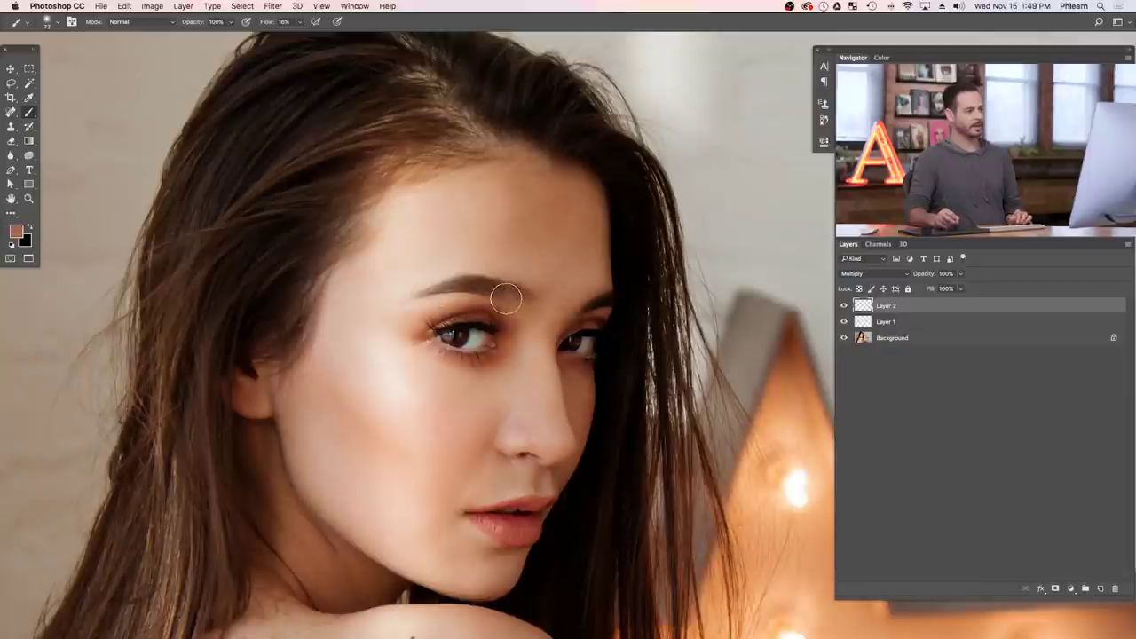
key("bracketright")
key("bracketright")
key("bracketright")
key("bracketright")
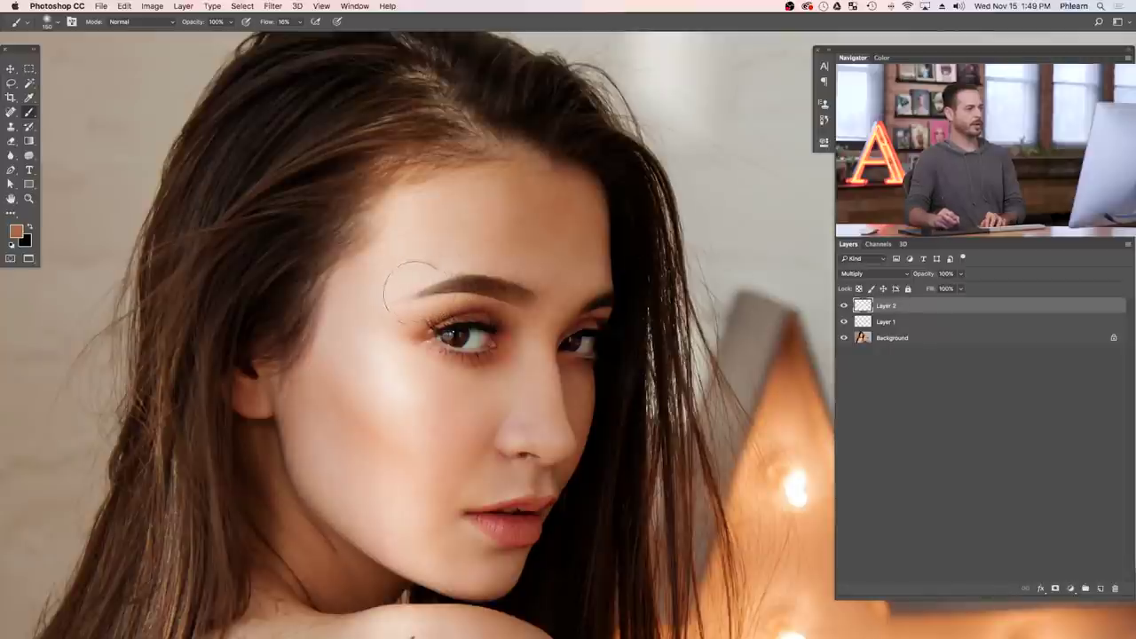
Step: Compare the eyebrow before and after by repeatedly hiding and showing Layer 2
left_click(843, 306)
left_click(842, 306)
left_click(843, 306)
left_click(843, 306)
left_click(843, 306)
left_click(843, 306)
left_click(843, 306)
left_click(843, 307)
left_click(843, 306)
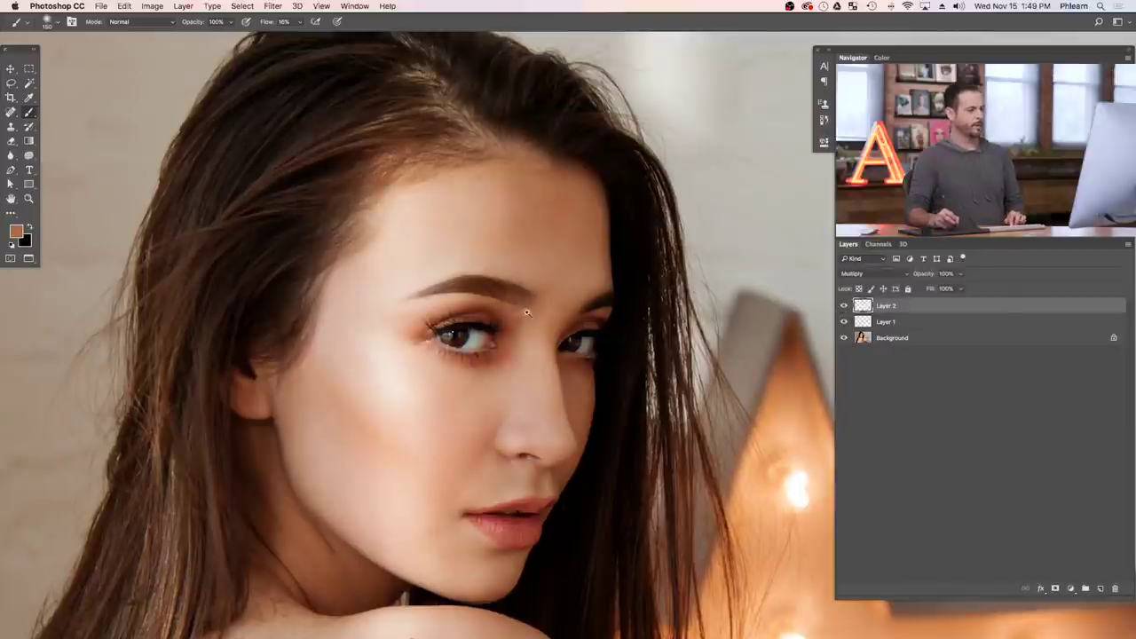
Step: Deselect the eyebrow and compare it close up with Layer 2 hidden and shown
scroll(526, 313, "up", 3)
key("]")
key("]")
key("]")
key("]")
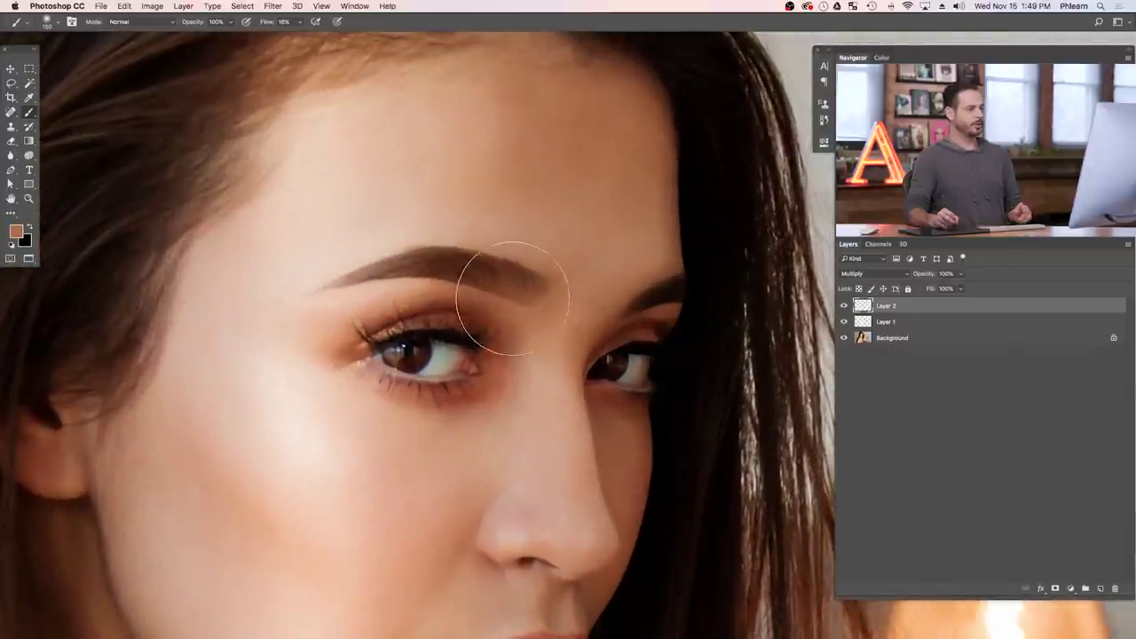
key("z")
key("b")
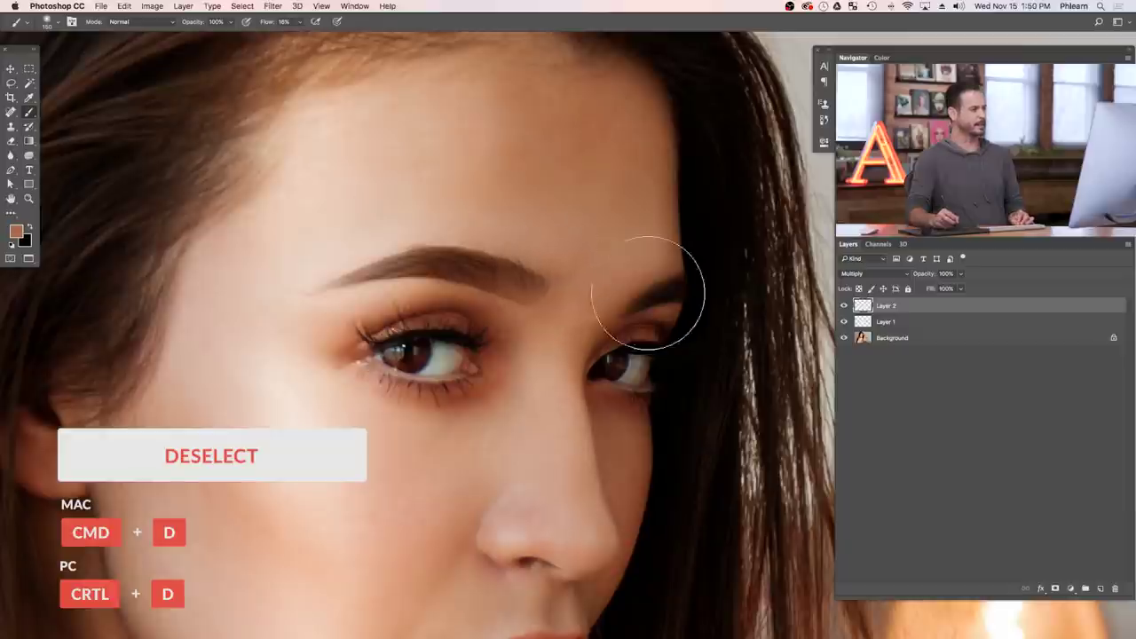
left_click(844, 305)
left_click(844, 305)
left_click(844, 306)
left_click(844, 305)
Step: Set up the Blur tool with 100% strength and Sample All Layers turned off
left_click(11, 154)
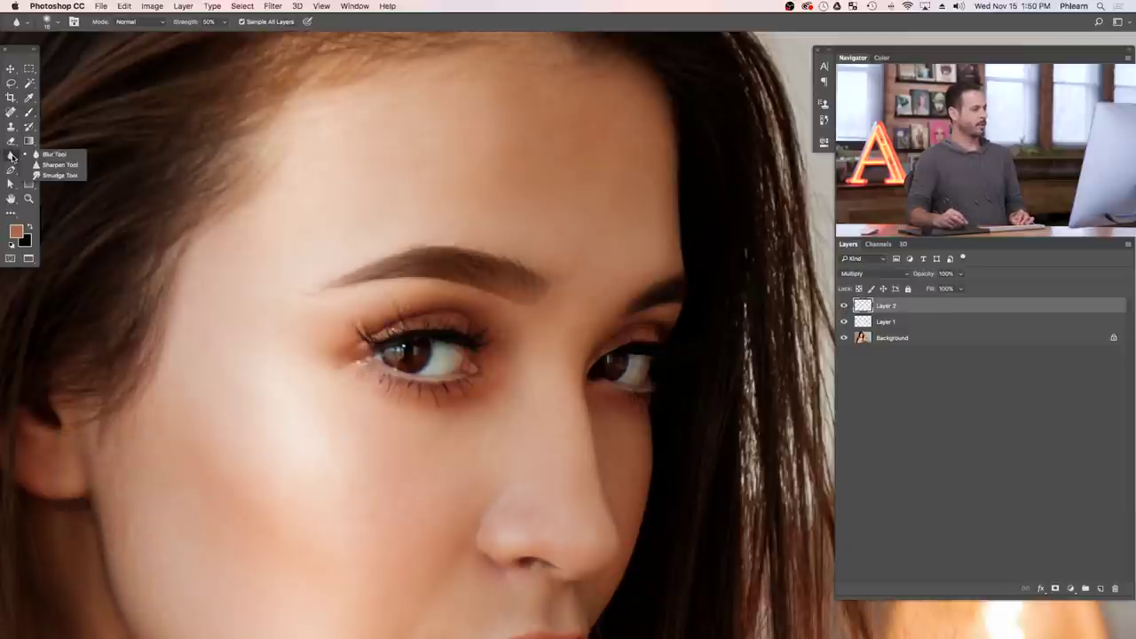
left_click(53, 155)
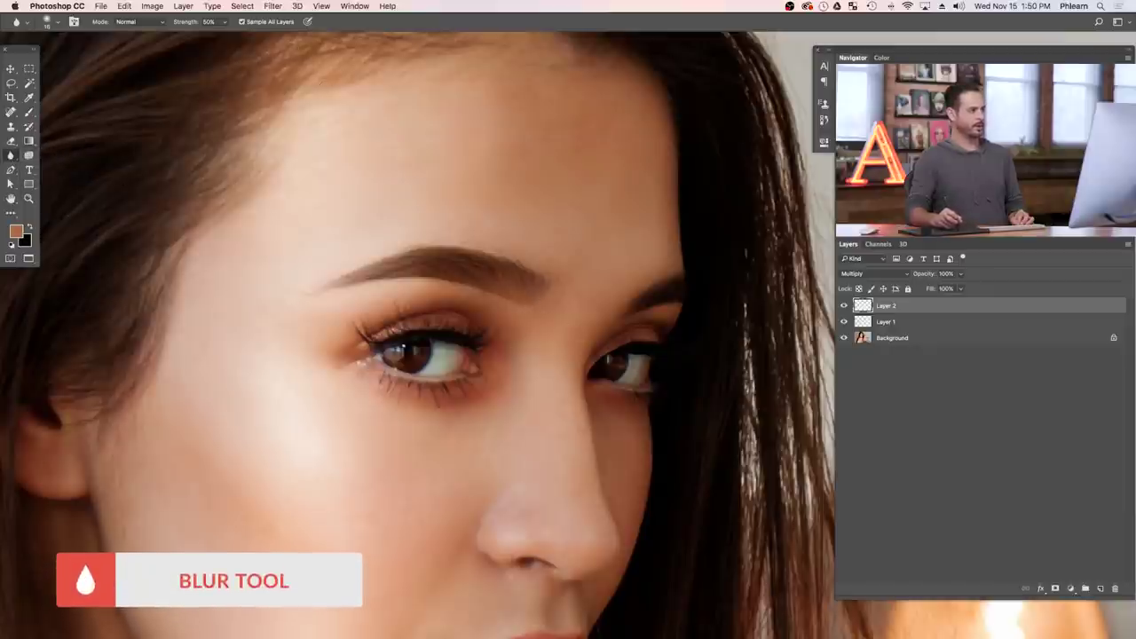
left_click(246, 23)
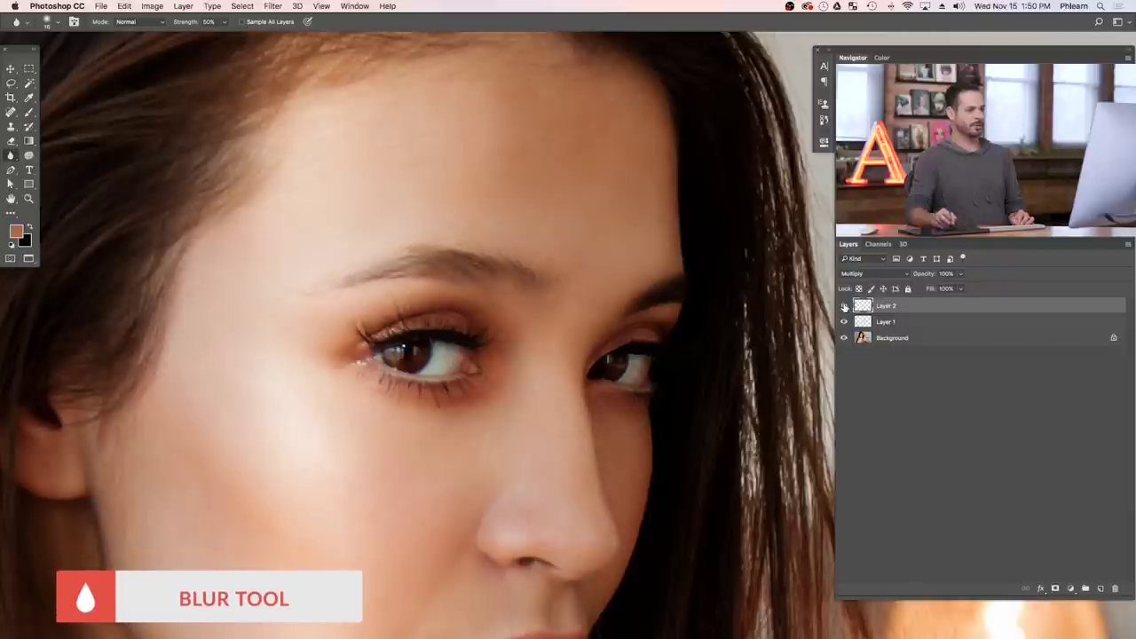
left_click_drag(182, 24, 319, 27)
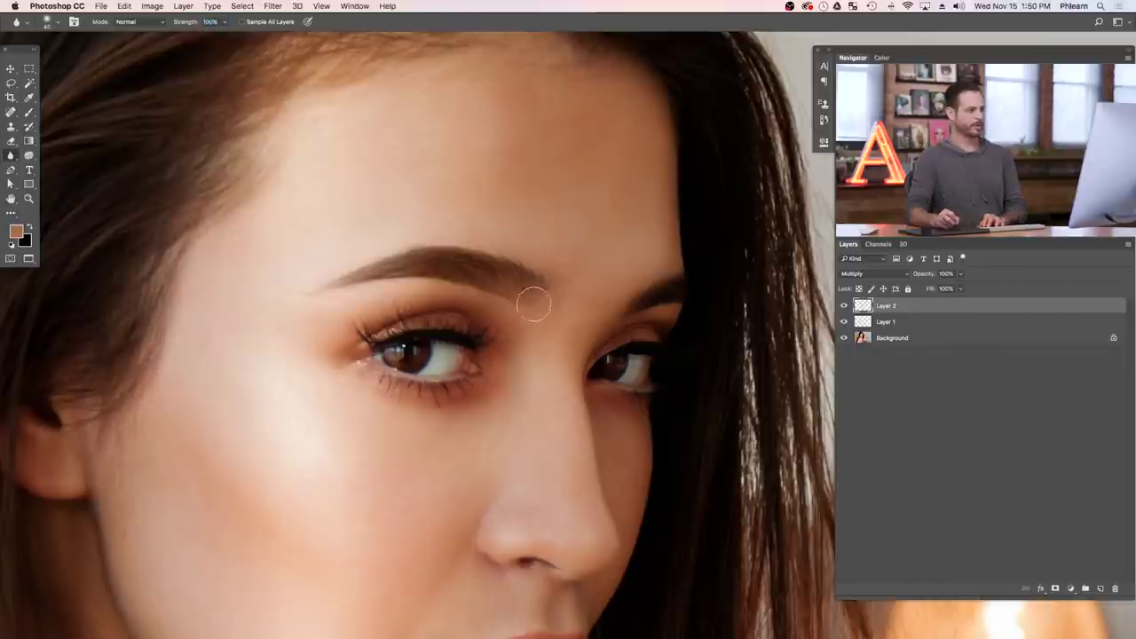
Step: Blur the hard painted edge at the eyebrow's inner end on Layer 2 and compare it with the unblurred version
left_click_drag(528, 302, 524, 320)
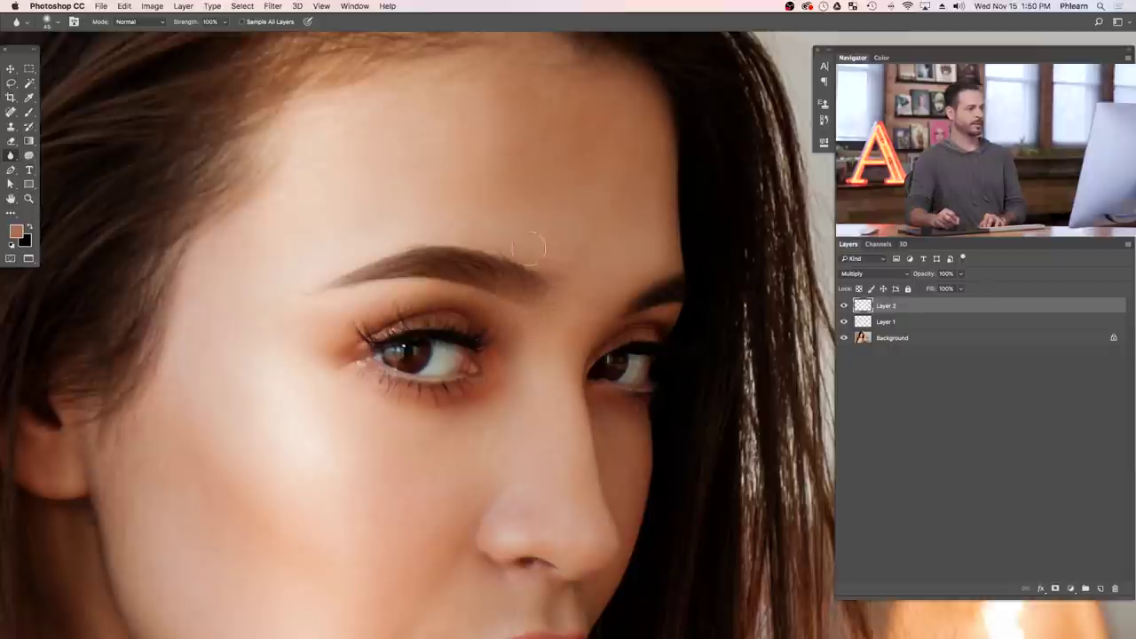
key("bracketleft")
key("bracketleft")
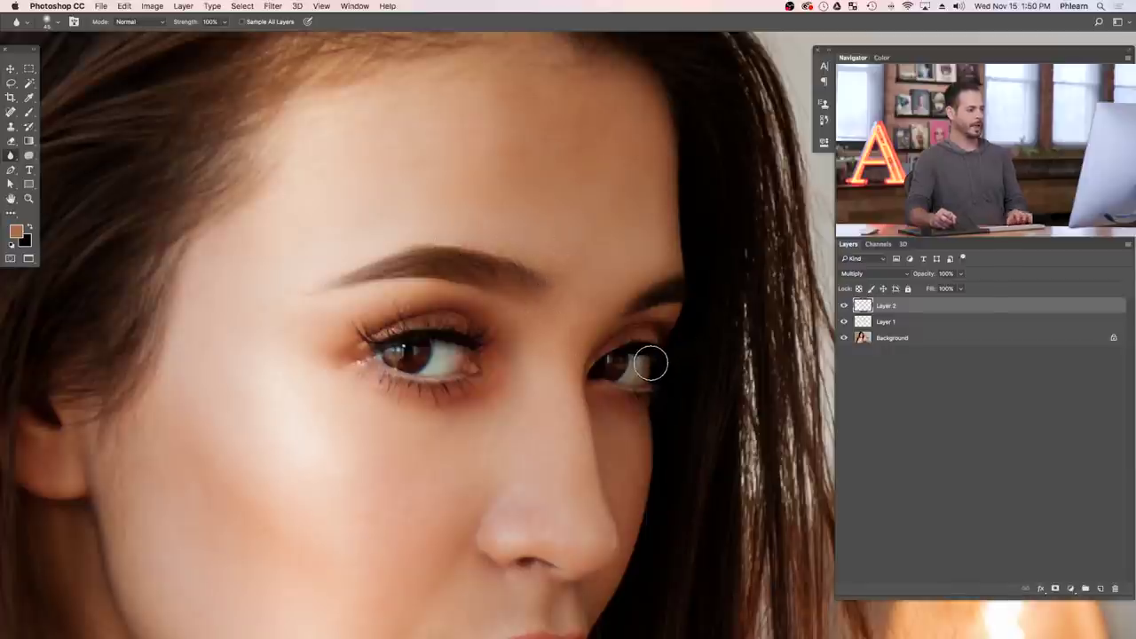
key("super+z")
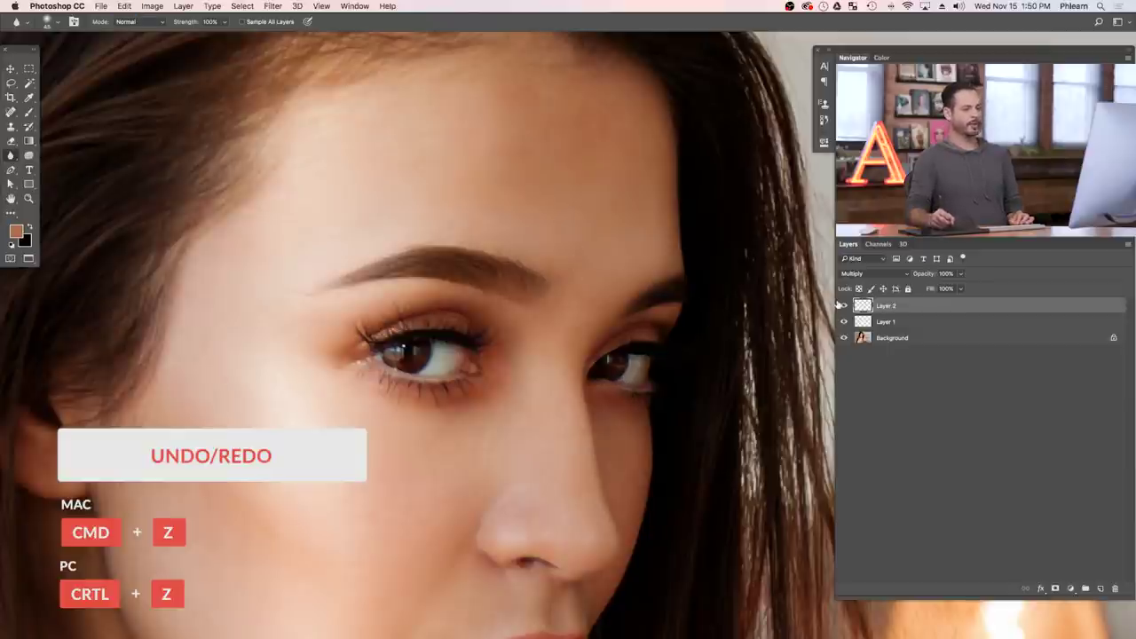
key("super+z")
key("super+z")
key("super+z")
key("super+z")
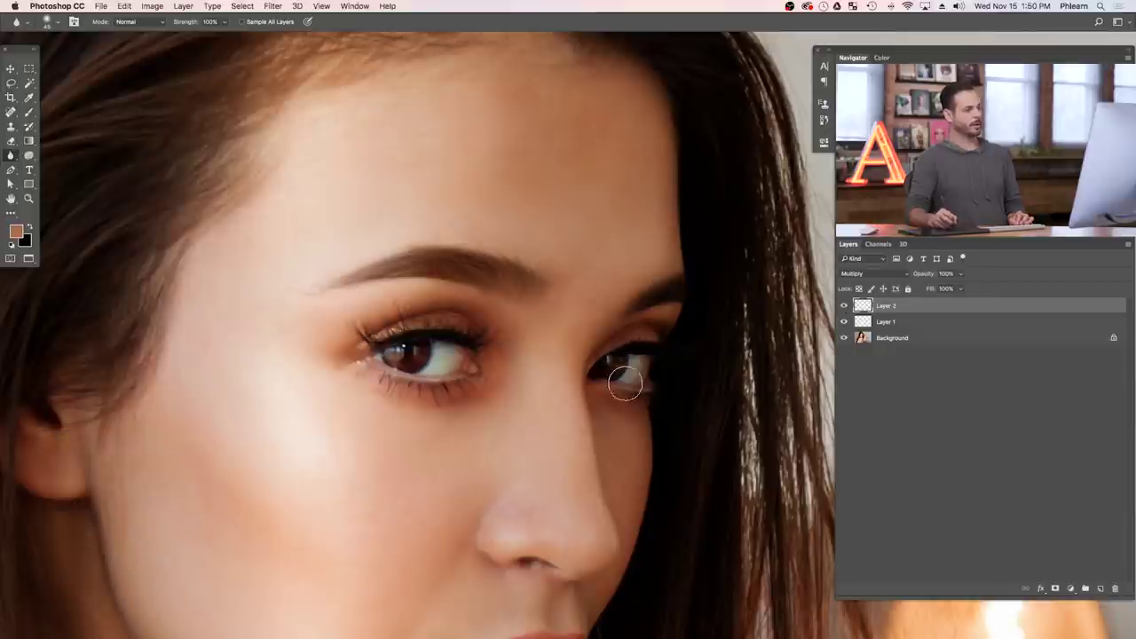
Step: Create a new top layer in Multiply mode and sample the eyebrow's dark brown for the Brush tool
left_click_drag(601, 444, 589, 398)
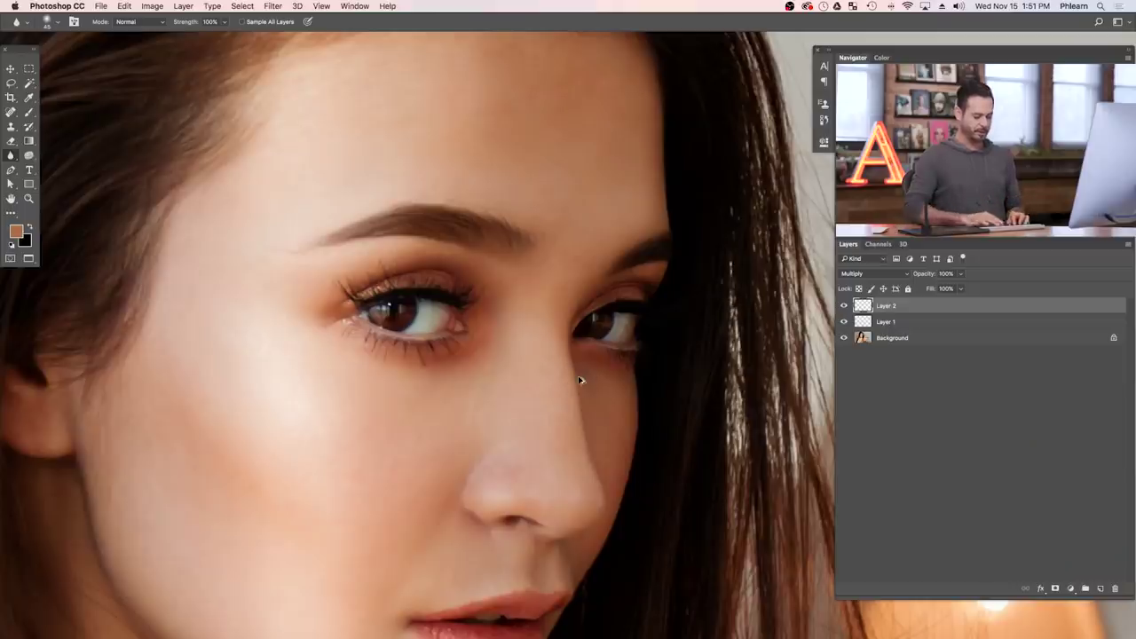
key("ctrl+shift+alt+n")
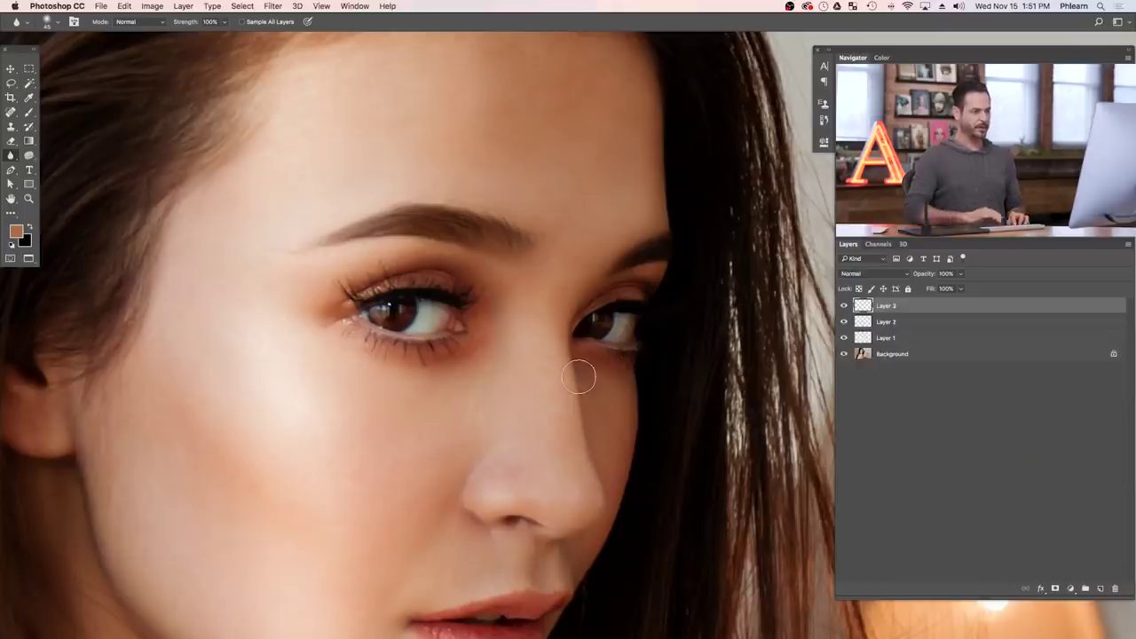
key("b")
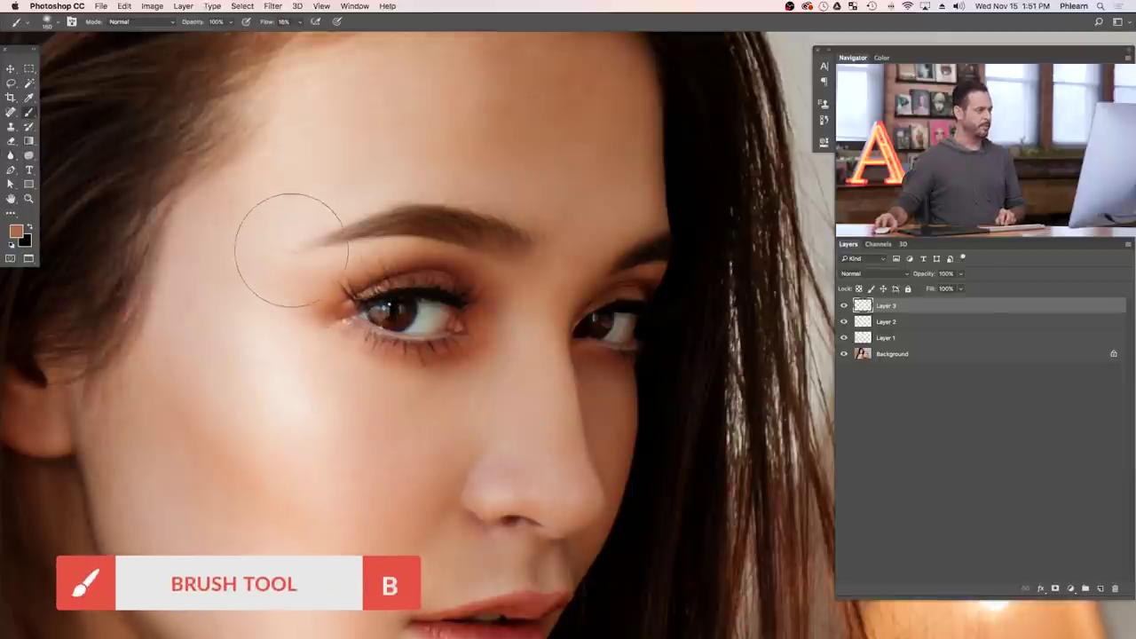
left_click(426, 219, "alt")
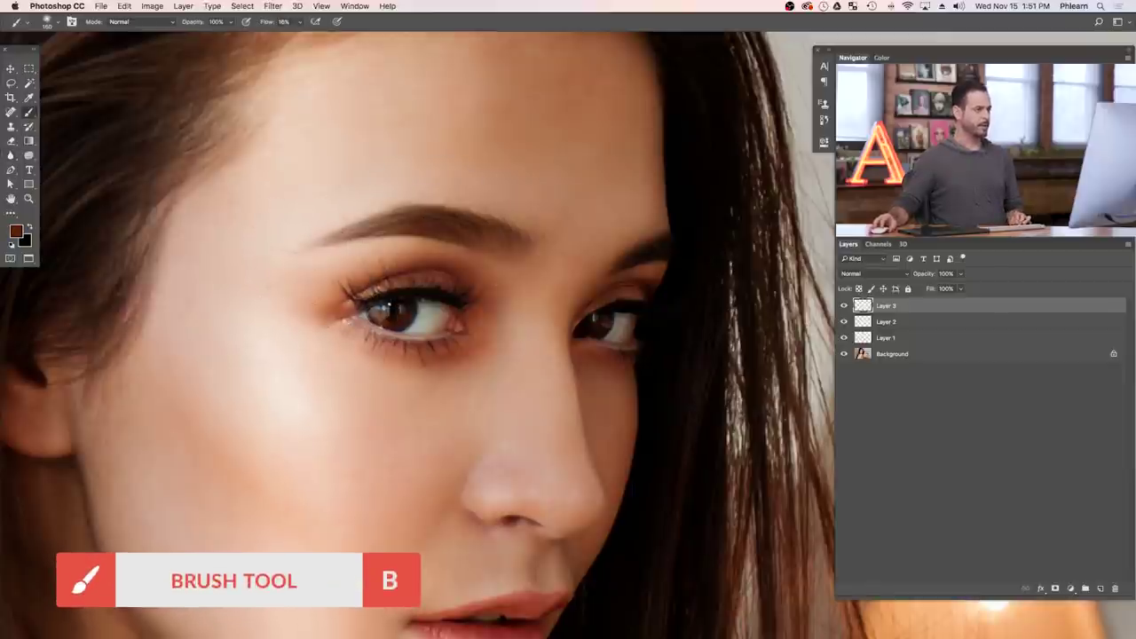
left_click(859, 273)
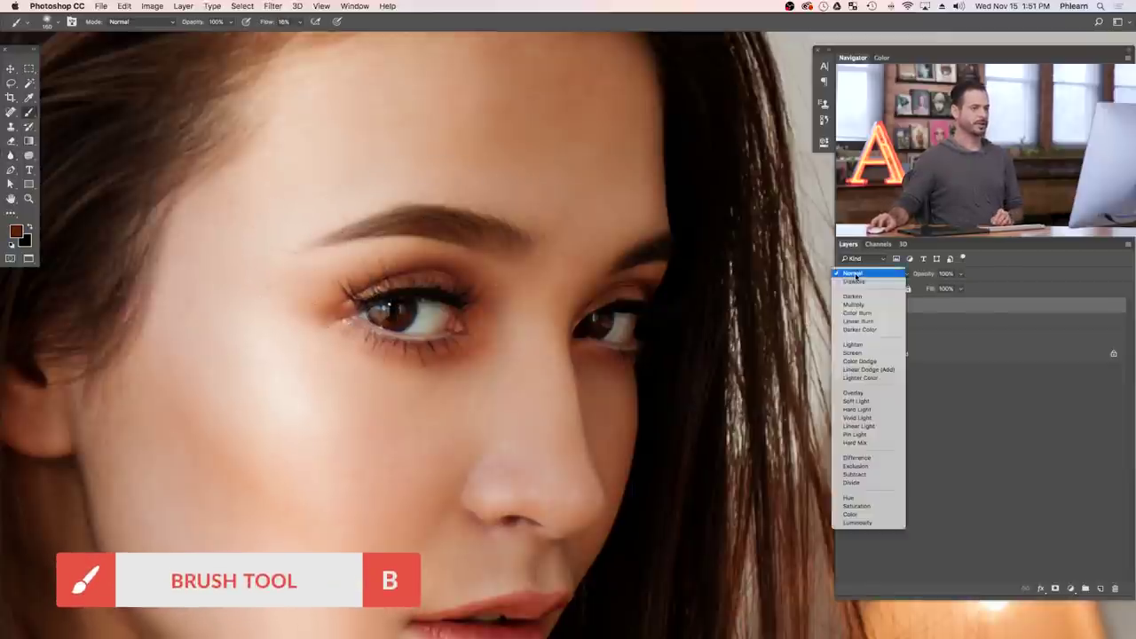
left_click(866, 305)
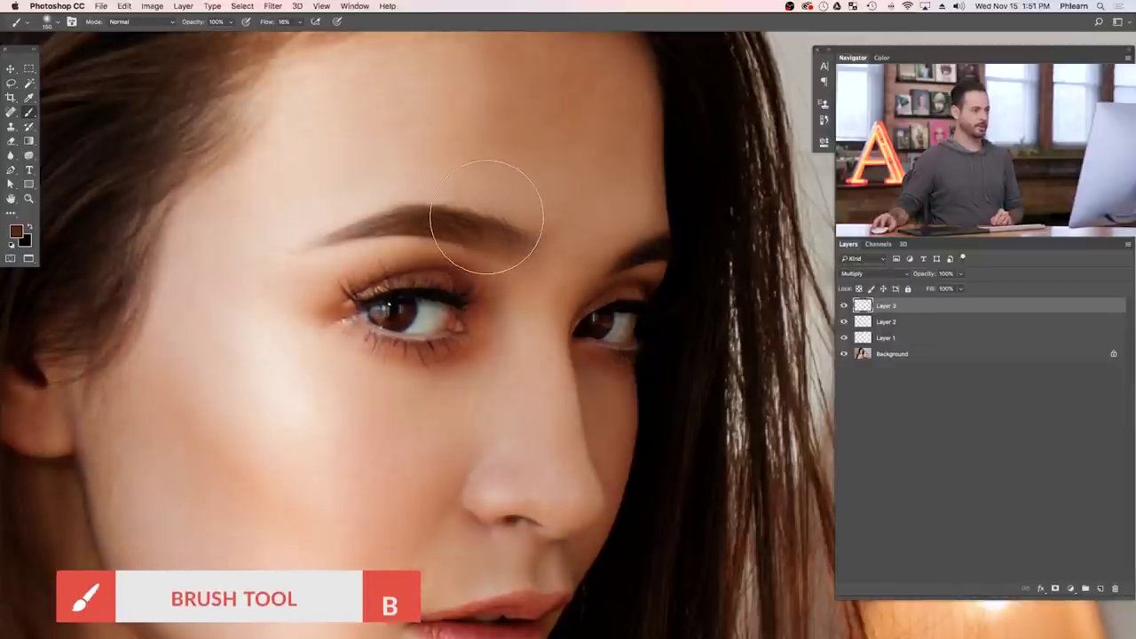
Step: Reduce the brush to 3 px with 70% hardness for painting individual hairs at the eyebrow's inner end
key("bracketleft")
key("bracketleft")
key("bracketleft")
key("bracketleft")
key("bracketleft")
key("bracketleft")
key("bracketleft")
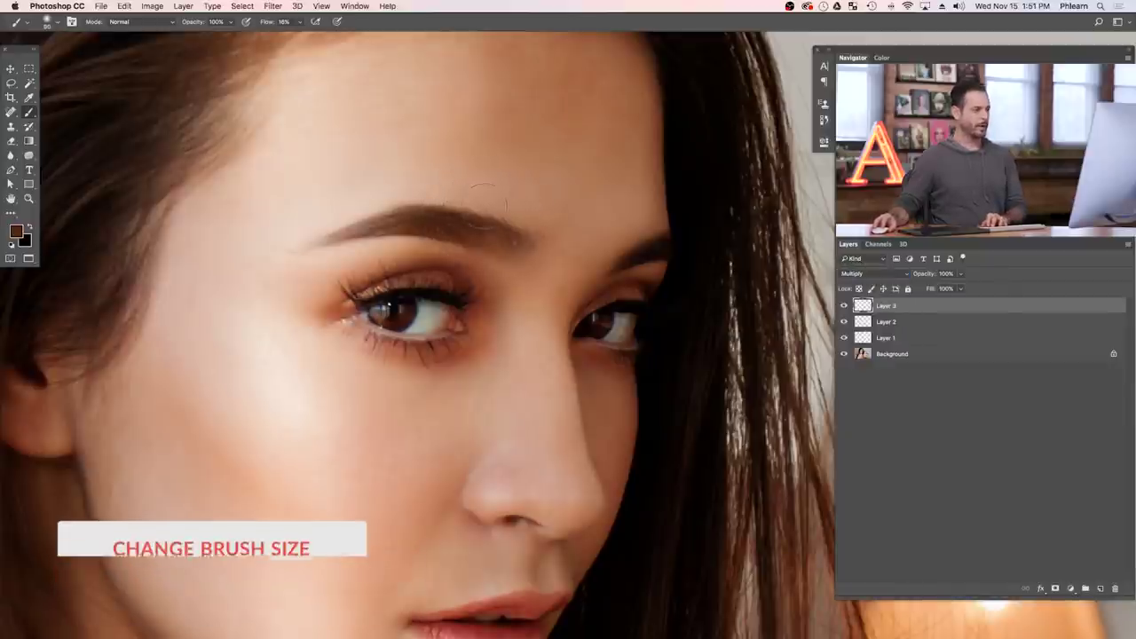
key("bracketleft")
key("bracketleft")
key("bracketleft")
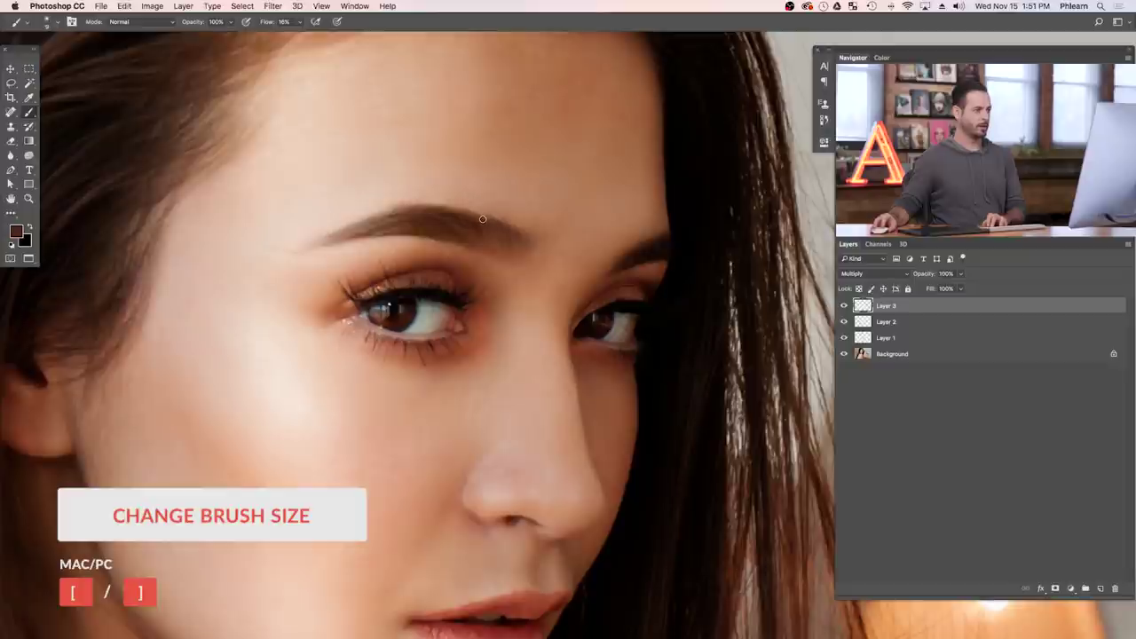
scroll(482, 219, "up", 1)
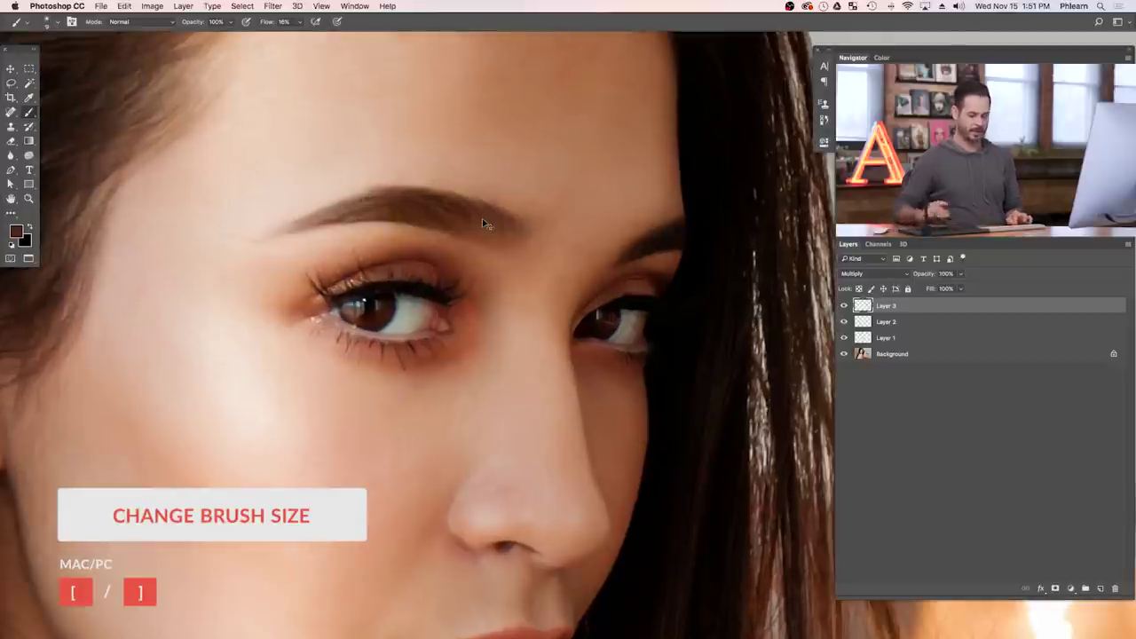
scroll(481, 218, "up", 1)
scroll(455, 214, "up", 1)
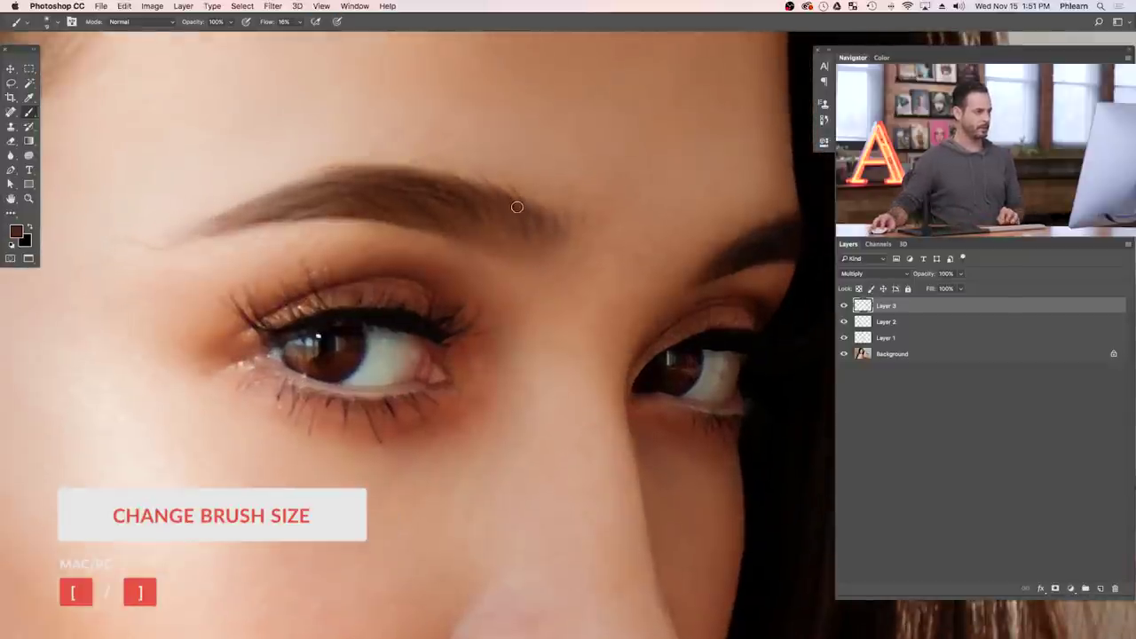
key("bracketleft")
key("bracketleft")
key("bracketleft")
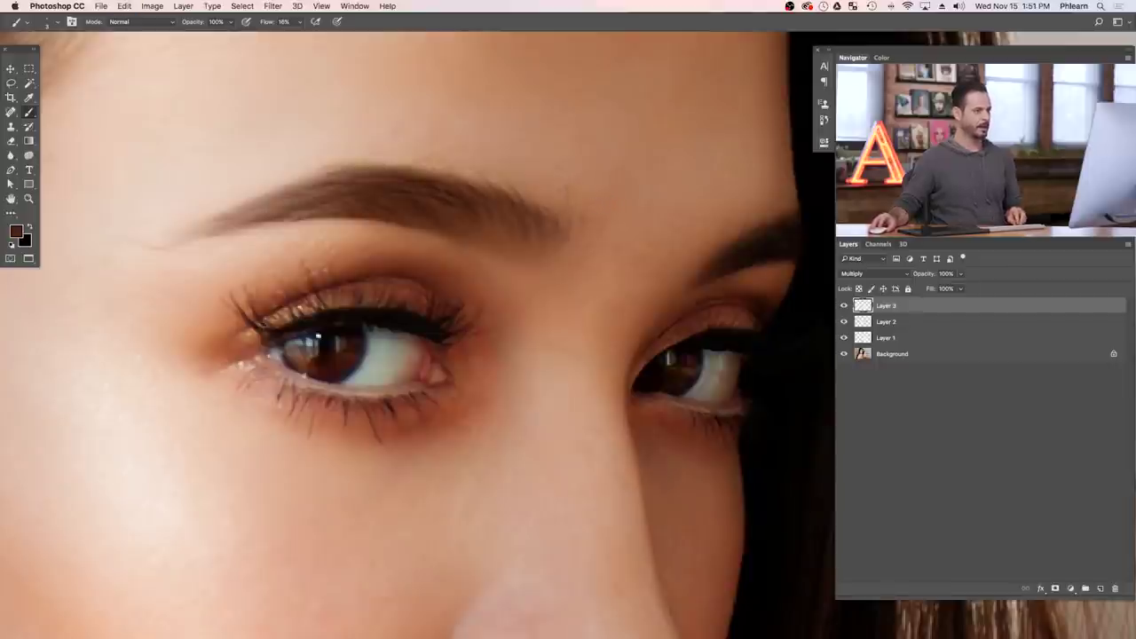
right_click(568, 195)
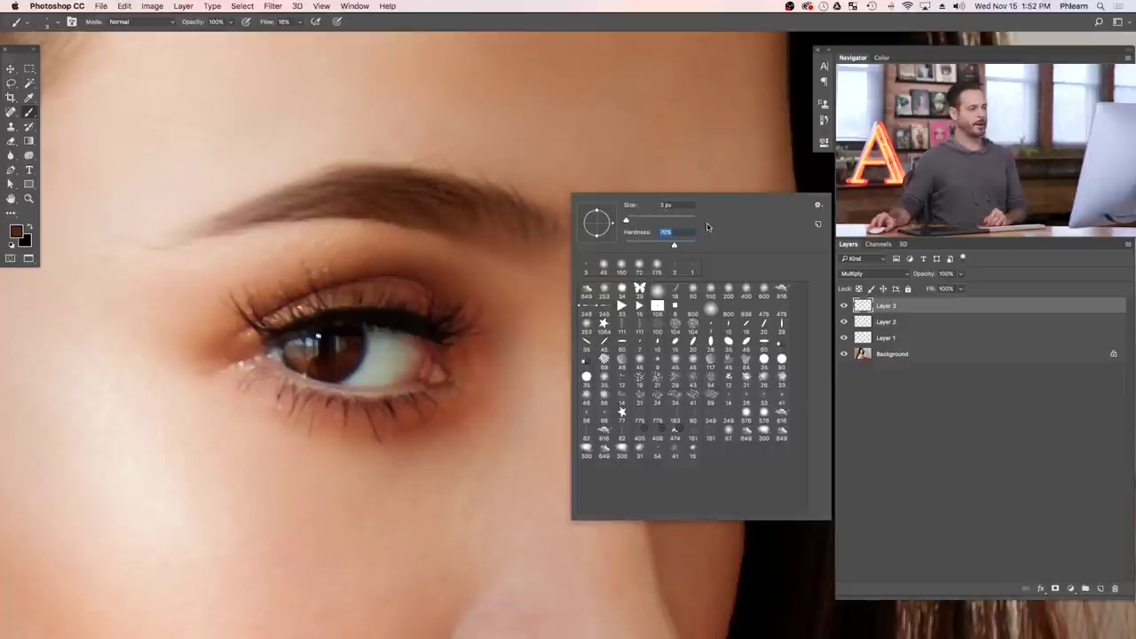
key("Return")
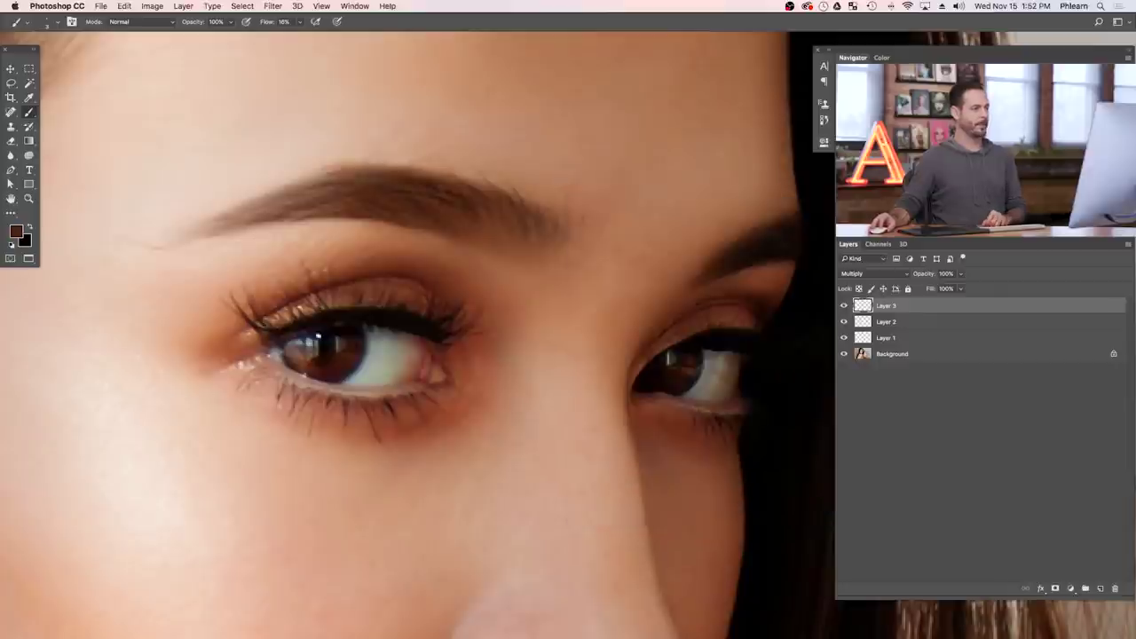
Step: Open the Brush settings, turn off the Shape Dynamics size control and show the Transfer options
left_click(355, 6)
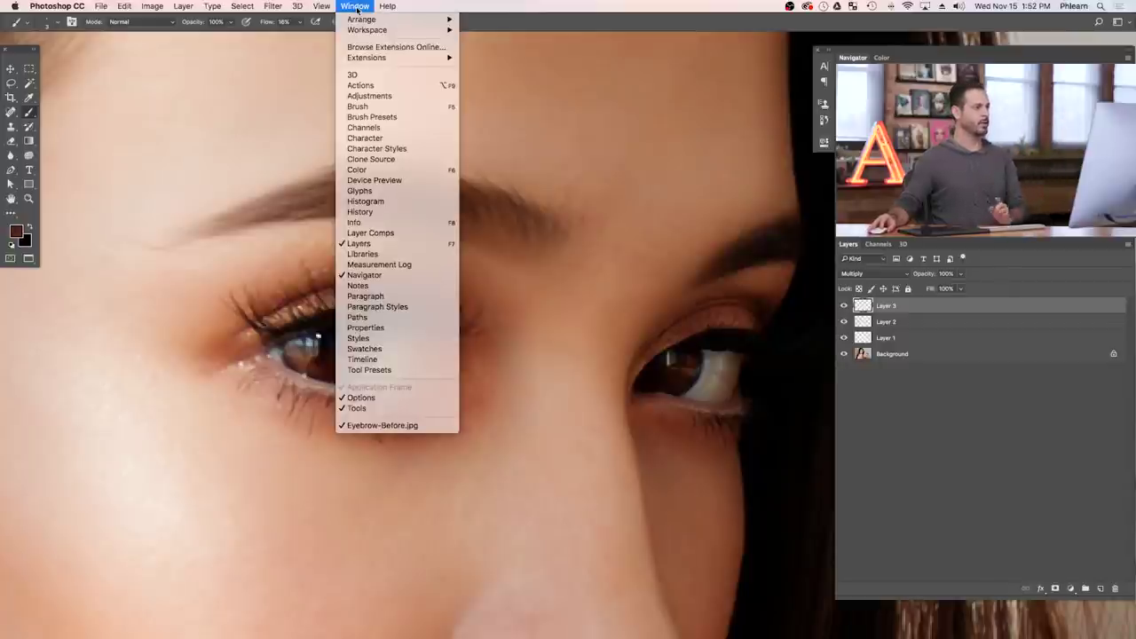
left_click(358, 105)
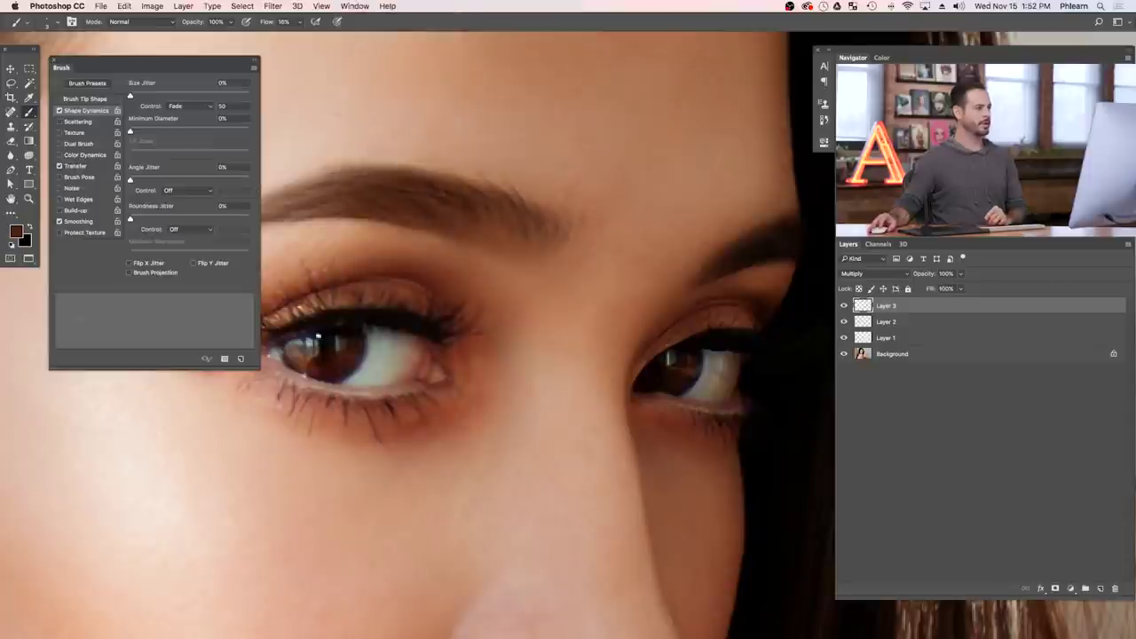
left_click(190, 106)
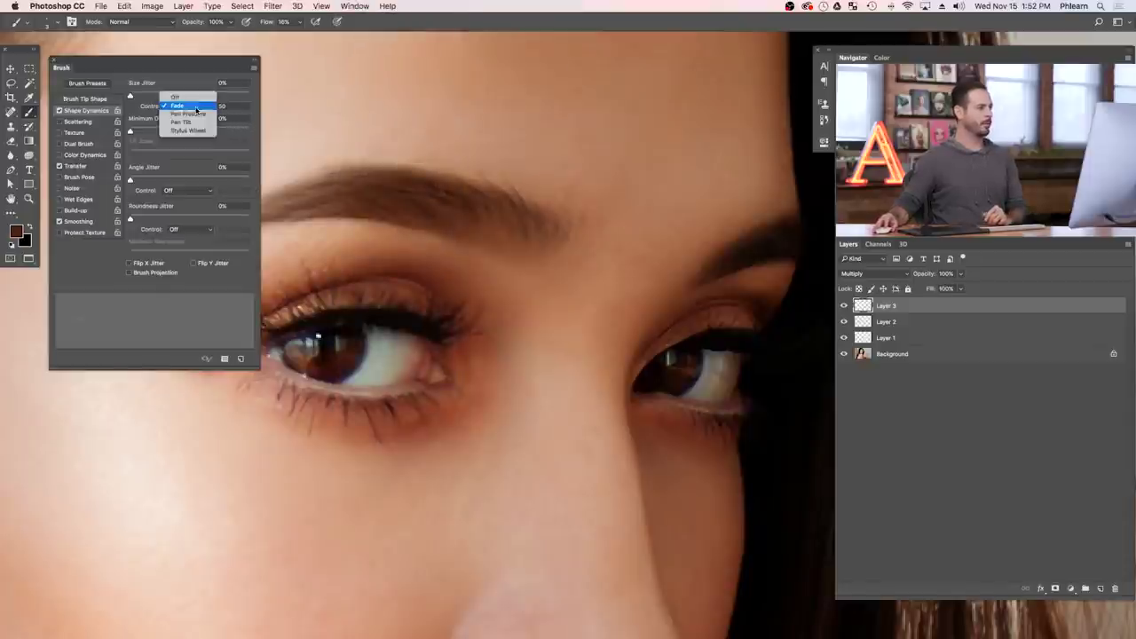
left_click(182, 95)
left_click_drag(313, 125, 371, 133)
left_click(71, 167)
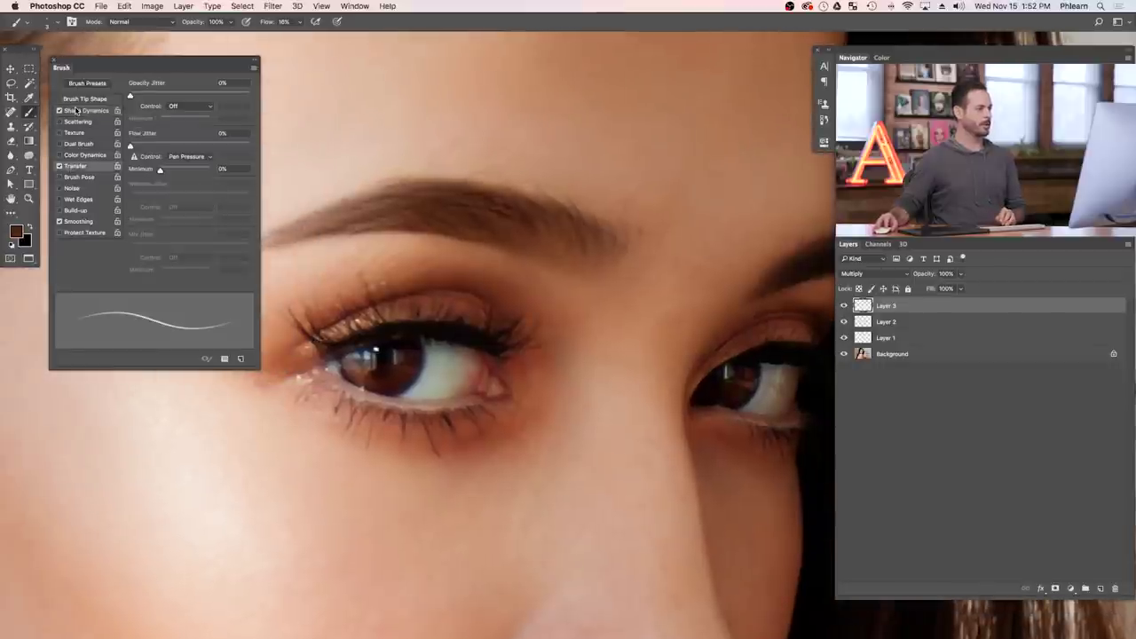
Step: Draw long freehand test lines across the forehead, nose and cheek on Layer 3 and clear them
mouse_move(358, 124)
left_mouse_down()
mouse_move(521, 145)
mouse_move(588, 117)
mouse_move(661, 210)
mouse_move(650, 104)
mouse_move(706, 196)
mouse_move(734, 204)
mouse_move(734, 241)
mouse_move(650, 354)
mouse_move(577, 304)
mouse_move(595, 471)
mouse_move(582, 418)
mouse_move(453, 600)
mouse_move(392, 558)
mouse_move(393, 516)
mouse_move(345, 532)
mouse_move(220, 510)
left_mouse_up()
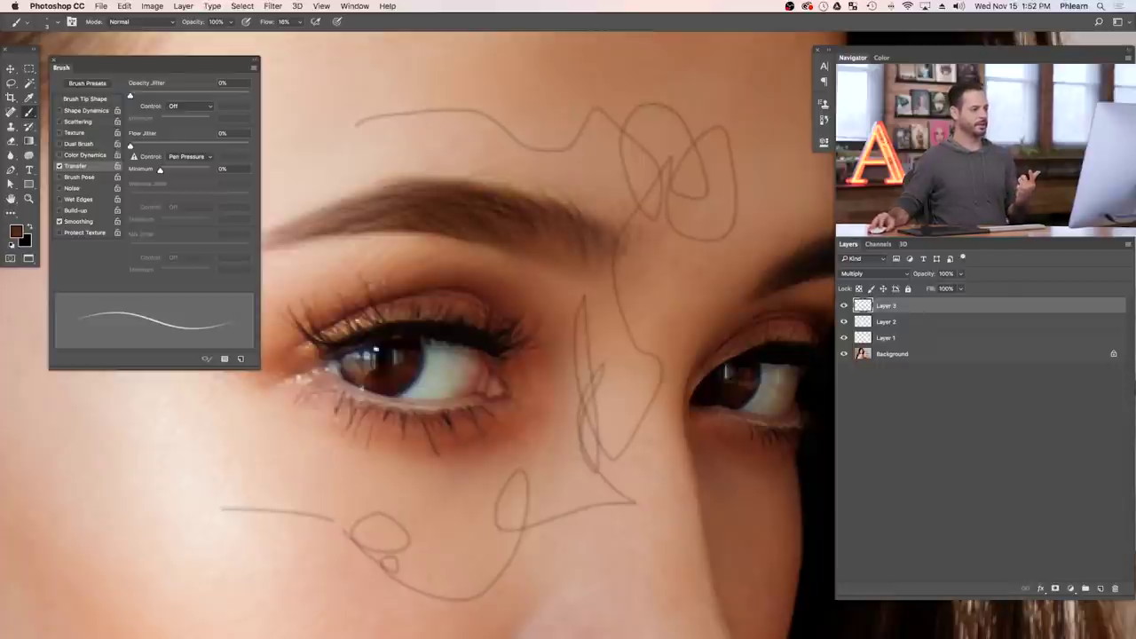
left_click_drag(542, 185, 460, 144)
left_click_drag(350, 98, 448, 151)
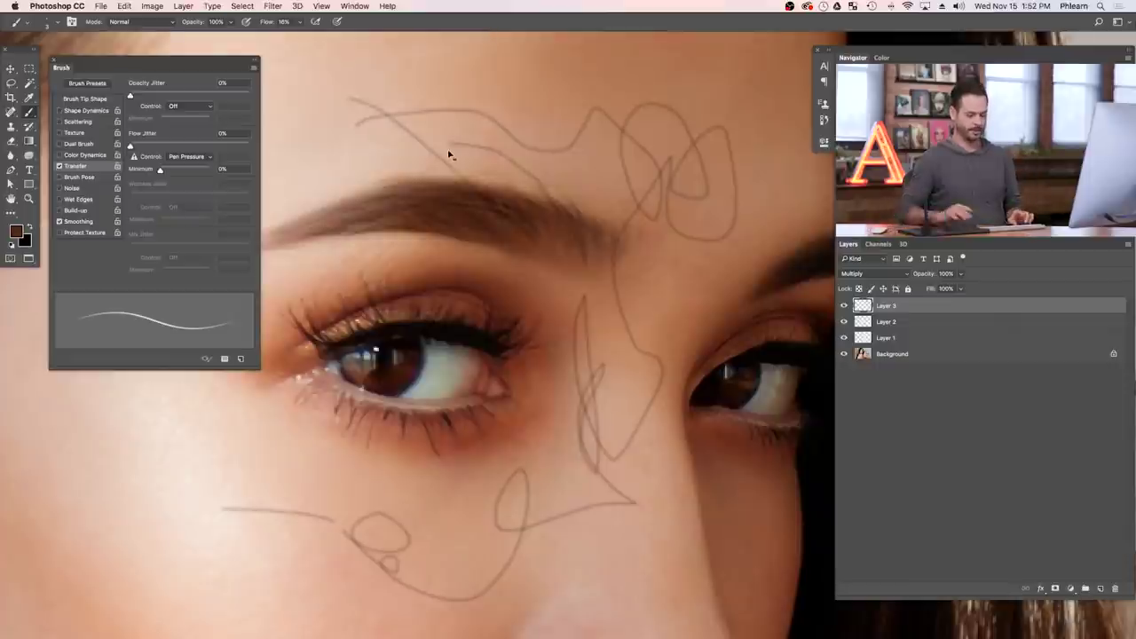
key("BackSpace")
key("super+d")
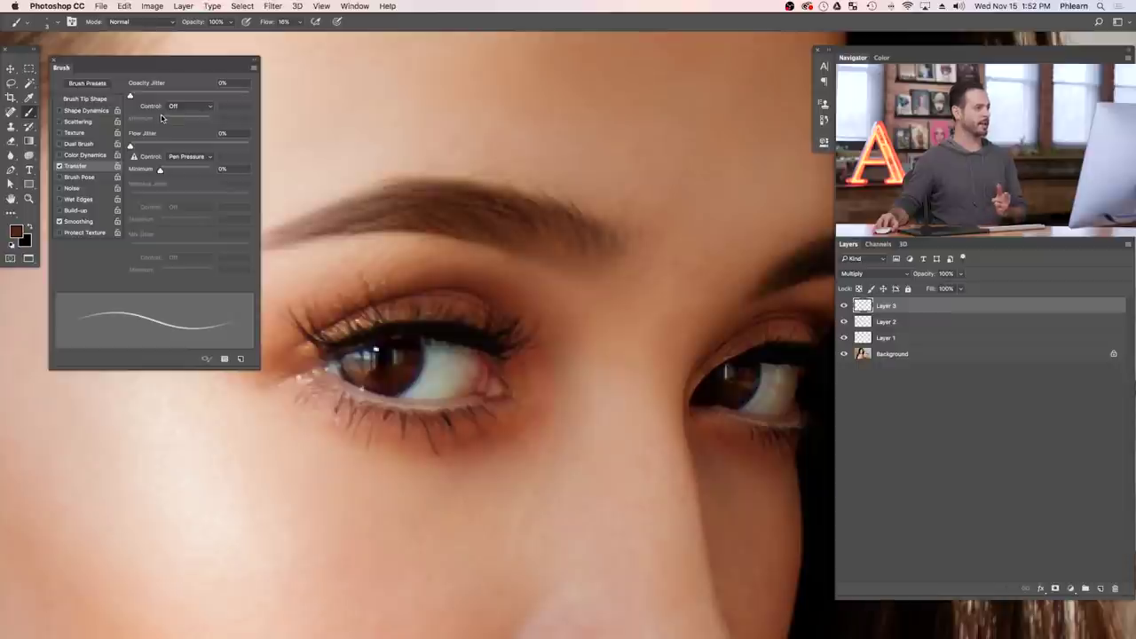
Step: Disable Transfer, set the Shape Dynamics size control to Fade and test it with short strokes on the forehead
left_click(59, 166)
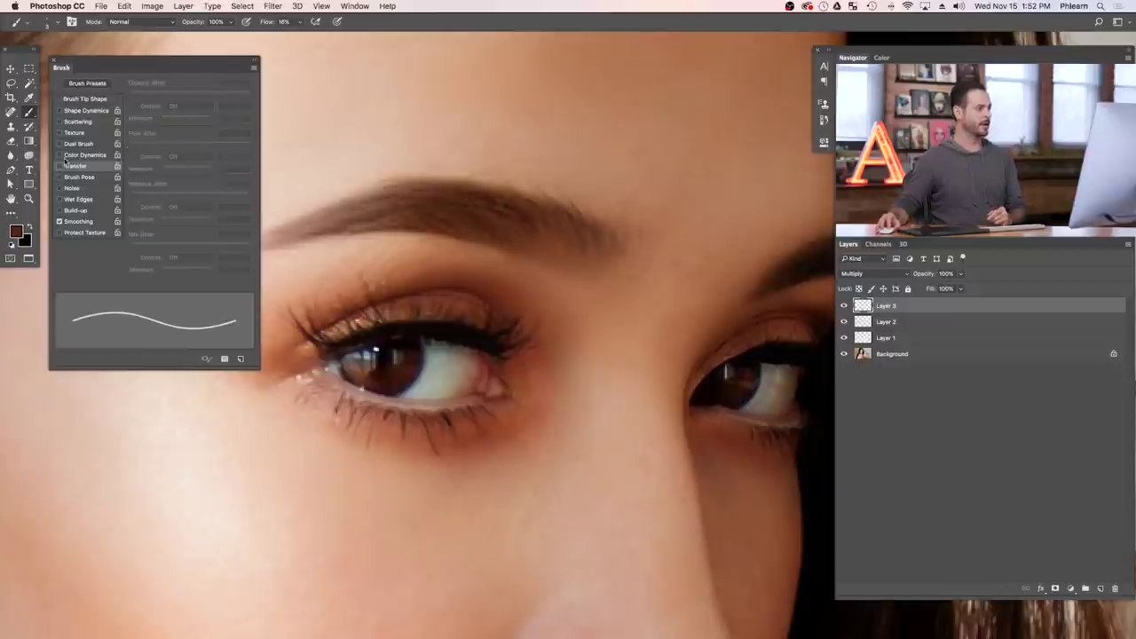
left_click(88, 110)
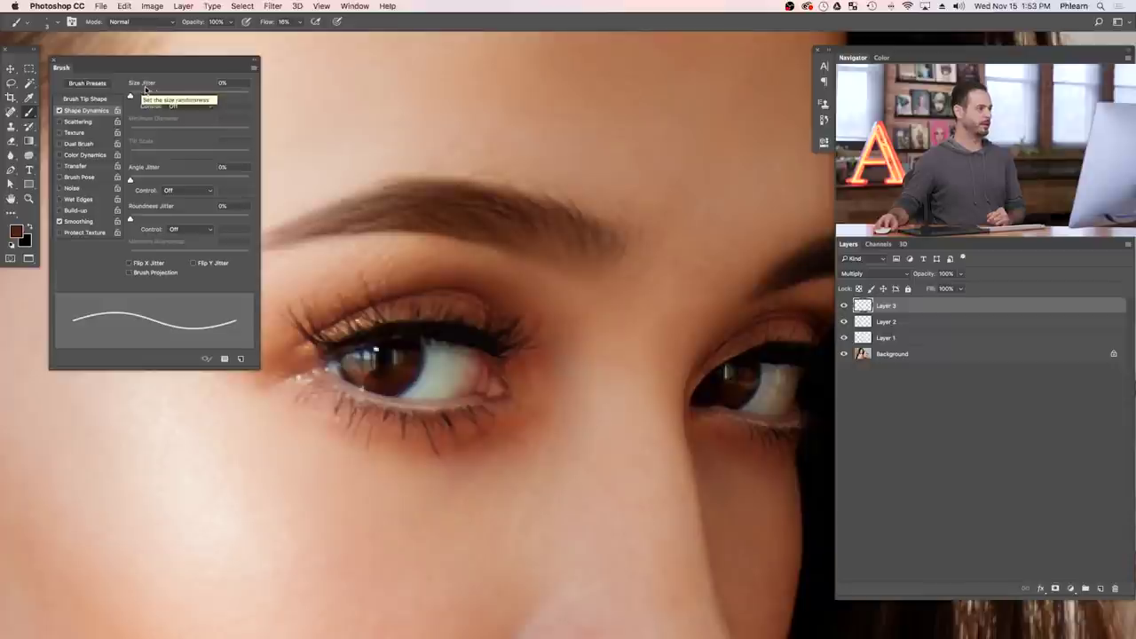
left_click(208, 107)
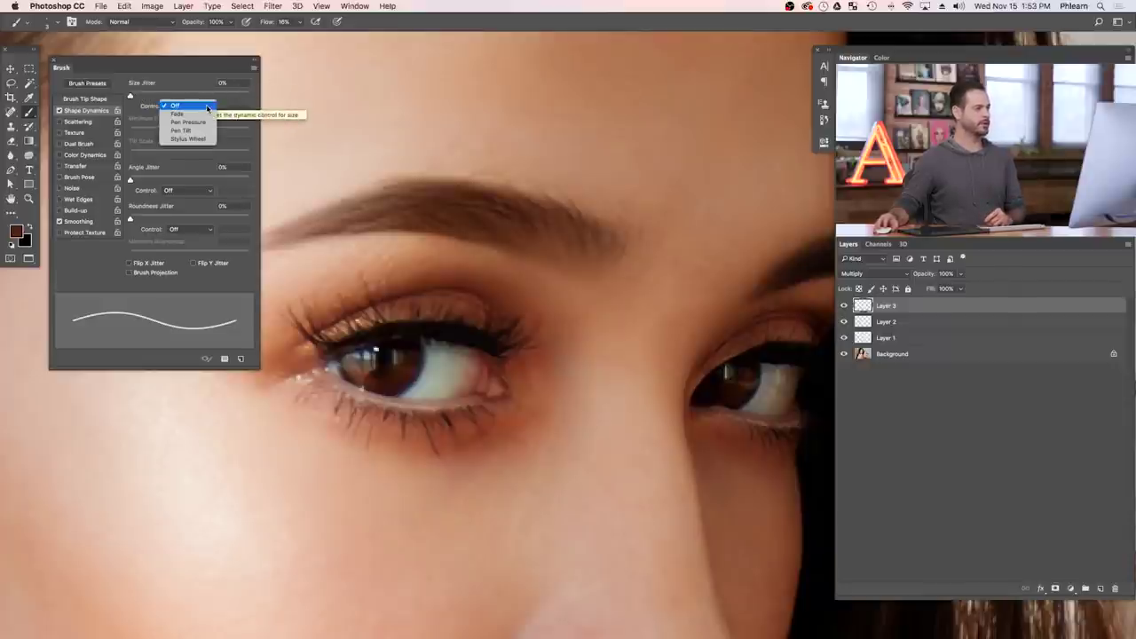
left_click(200, 113)
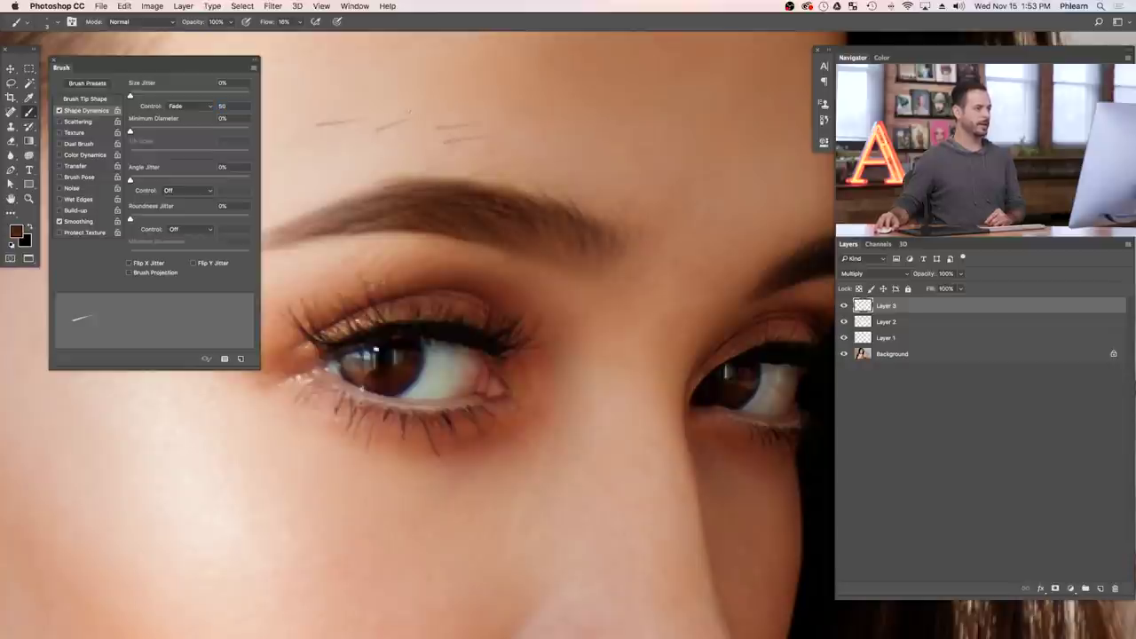
mouse_move(378, 100)
left_mouse_down()
mouse_move(399, 88)
mouse_move(385, 81)
left_mouse_up()
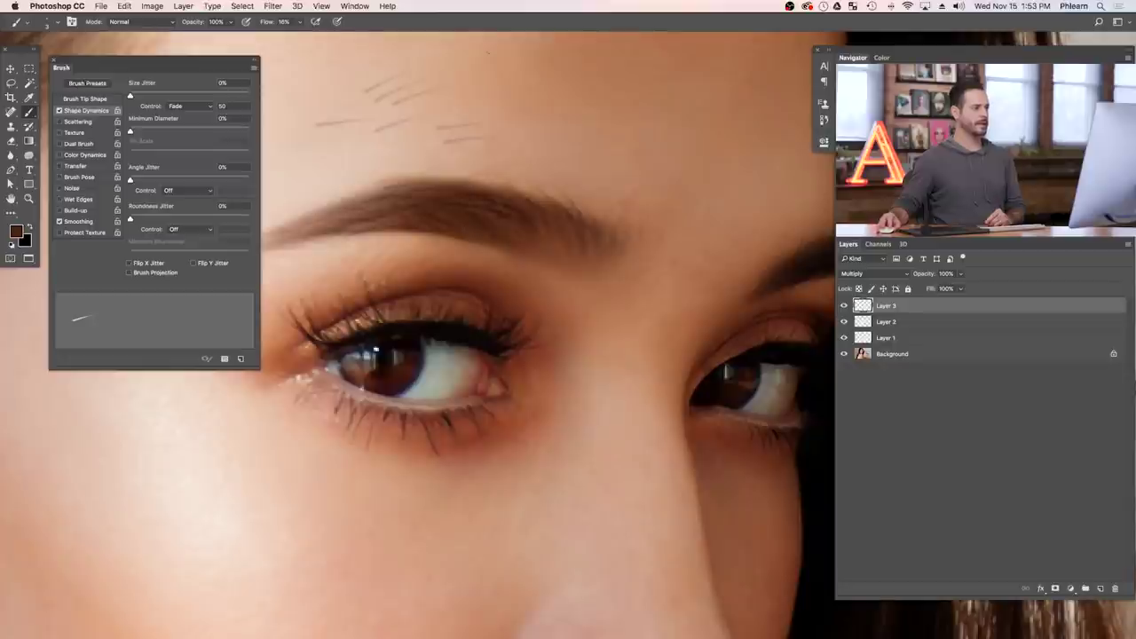
mouse_move(318, 101)
left_mouse_down()
mouse_move(342, 86)
mouse_move(334, 94)
left_mouse_up()
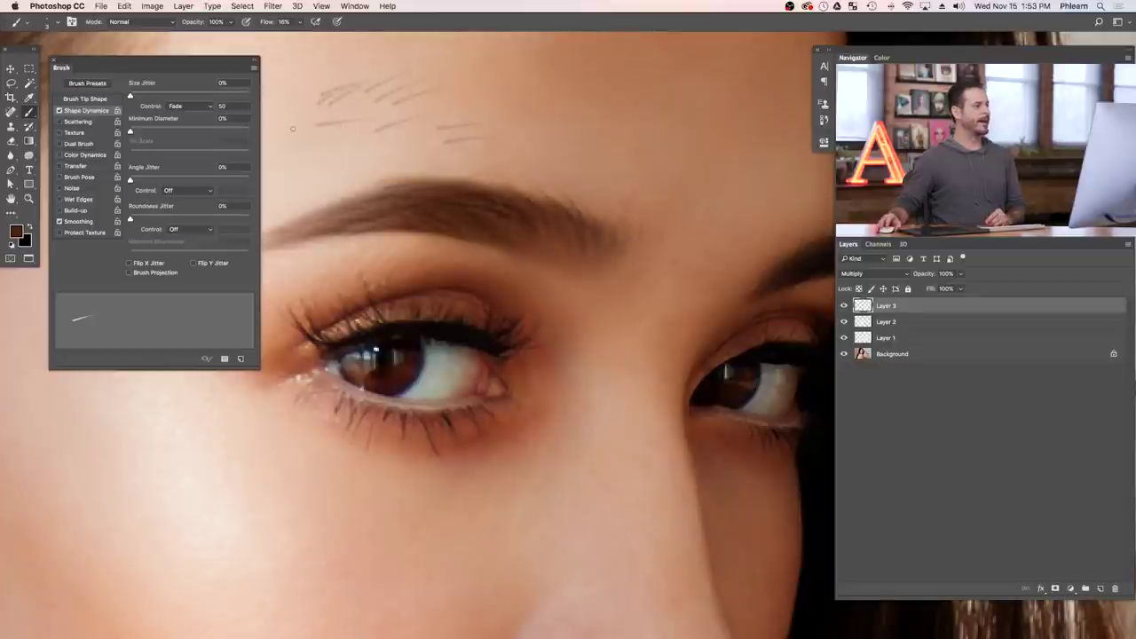
Step: Try a size fade of 100 steps at 60% flow with tapered test strokes on the forehead and nose bridge
left_click(223, 107)
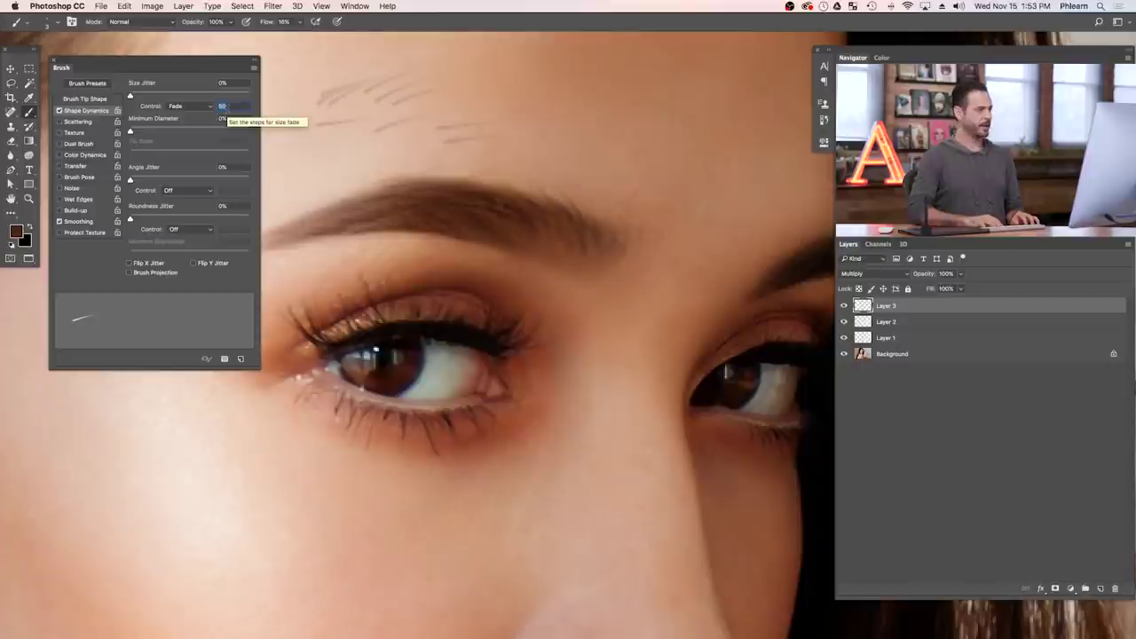
type("100")
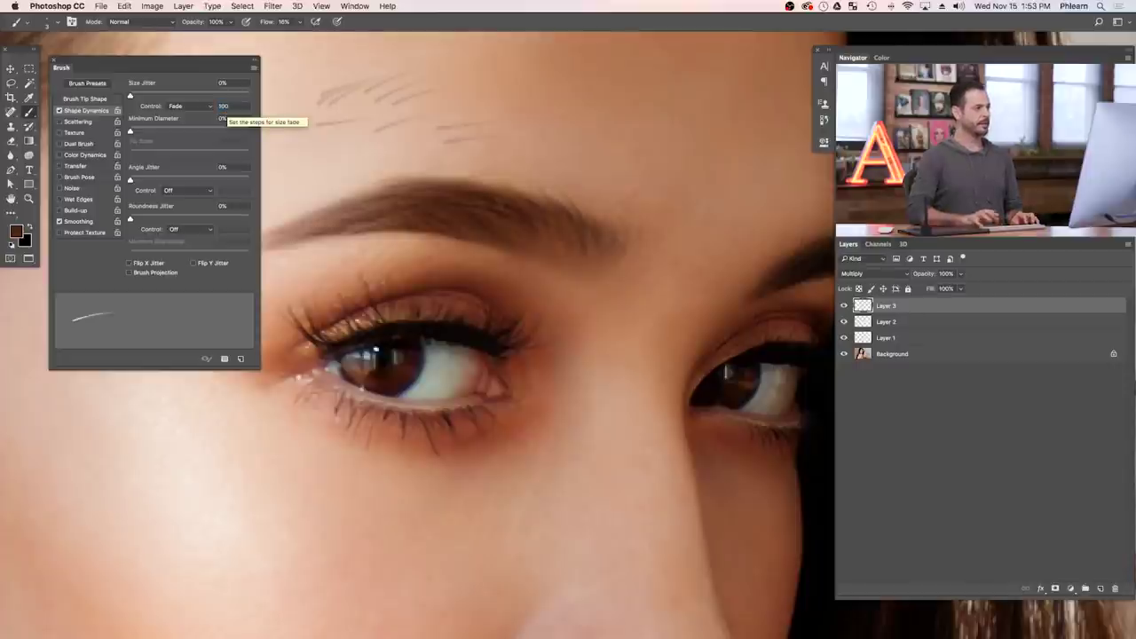
key("Return")
key("shift+5")
left_click_drag(527, 142, 639, 106)
left_click_drag(556, 162, 652, 126)
left_click_drag(601, 177, 651, 152)
left_click_drag(715, 188, 803, 157)
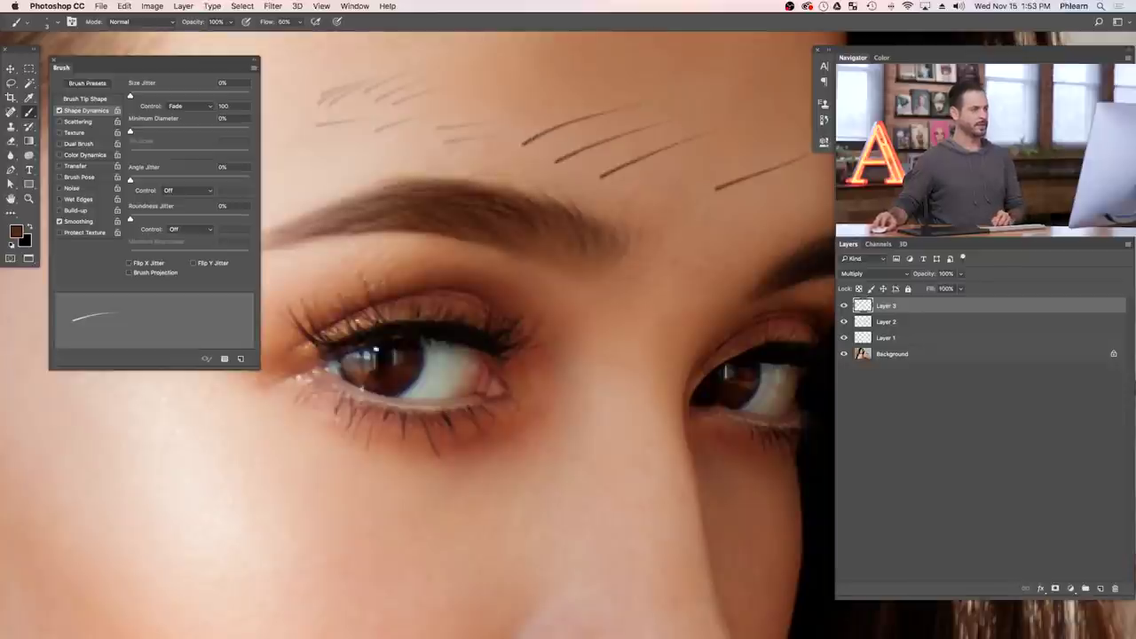
left_click_drag(566, 376, 625, 311)
mouse_move(601, 385)
left_mouse_down()
mouse_move(669, 315)
mouse_move(685, 241)
left_mouse_up()
mouse_move(625, 265)
left_mouse_down()
mouse_move(672, 184)
mouse_move(672, 89)
left_mouse_up()
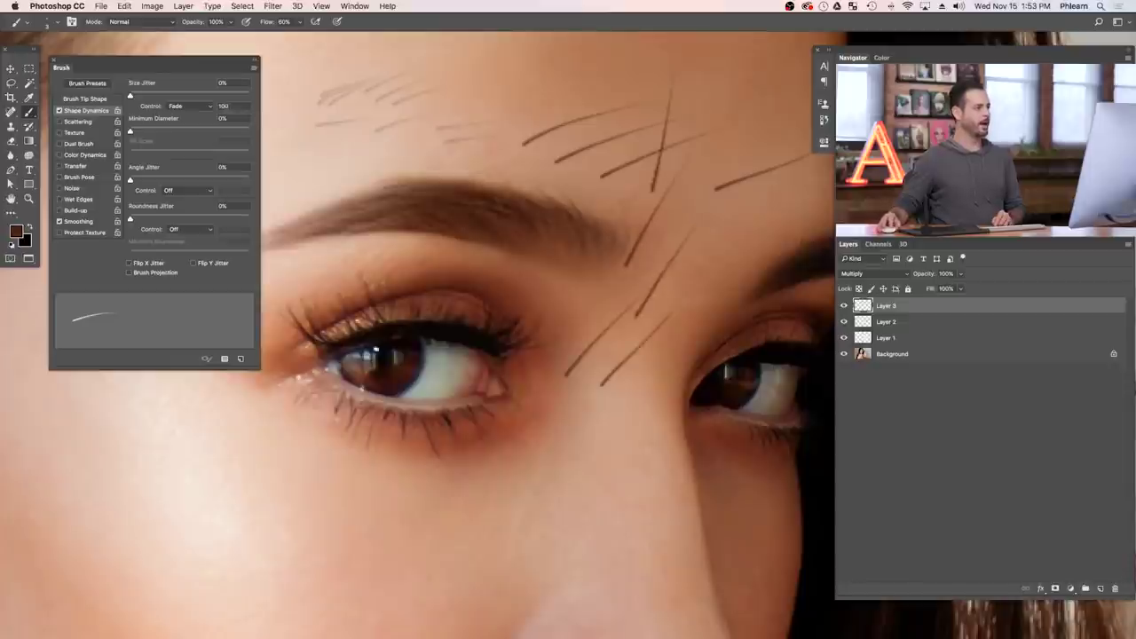
Step: Try a size fade of 30 steps with short hair strokes at the eyebrow's inner end
double_click(222, 105)
type("30")
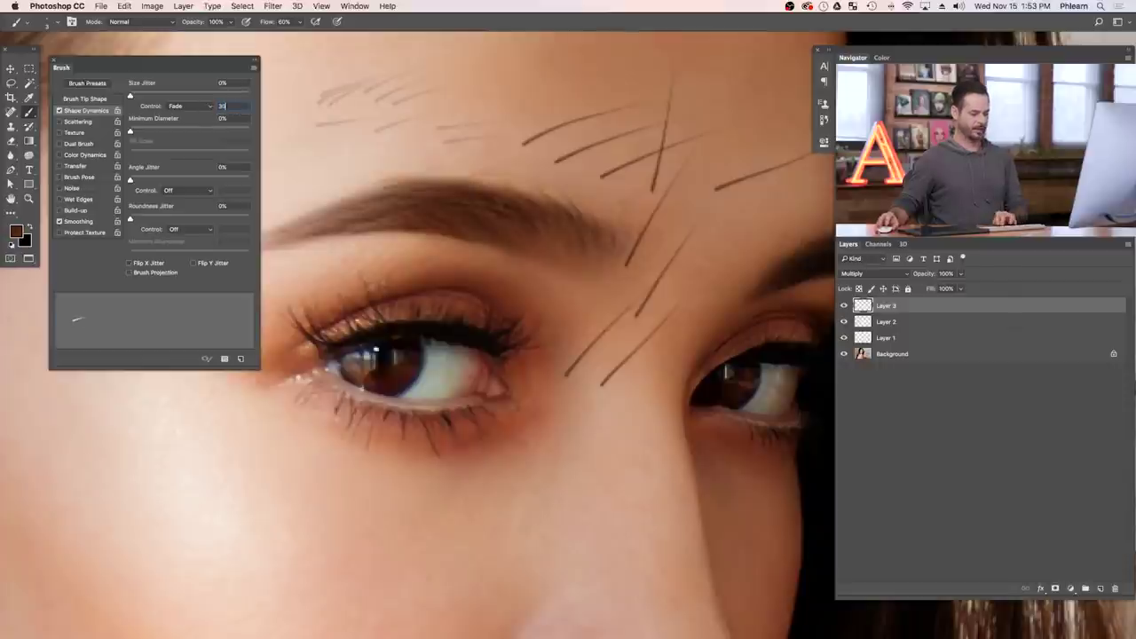
left_click_drag(560, 264, 558, 246)
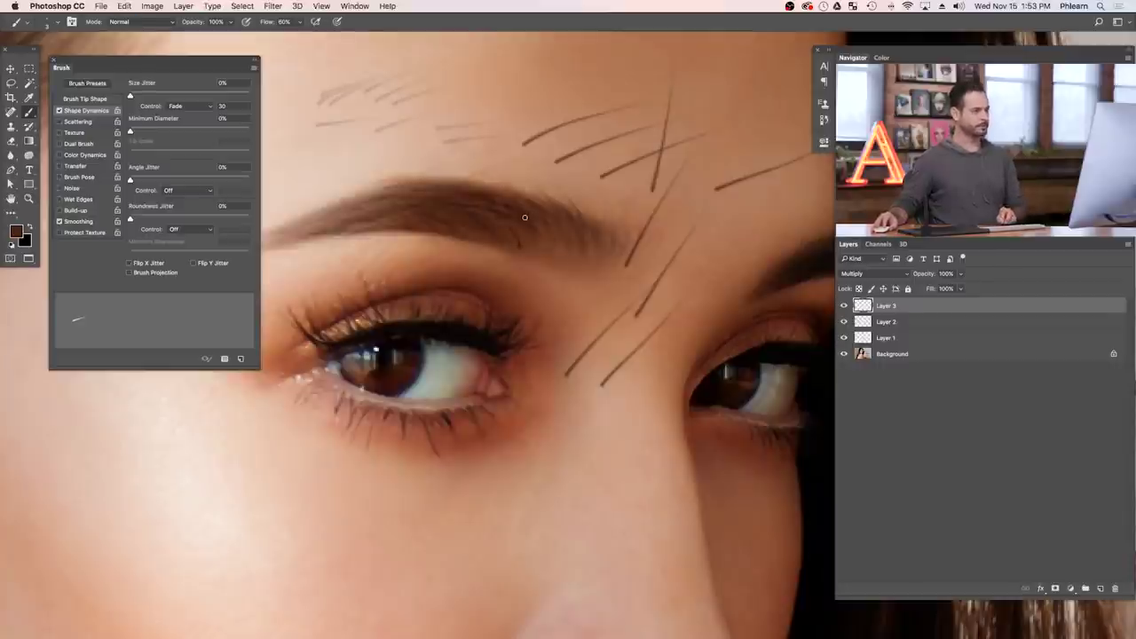
left_click_drag(544, 244, 551, 255)
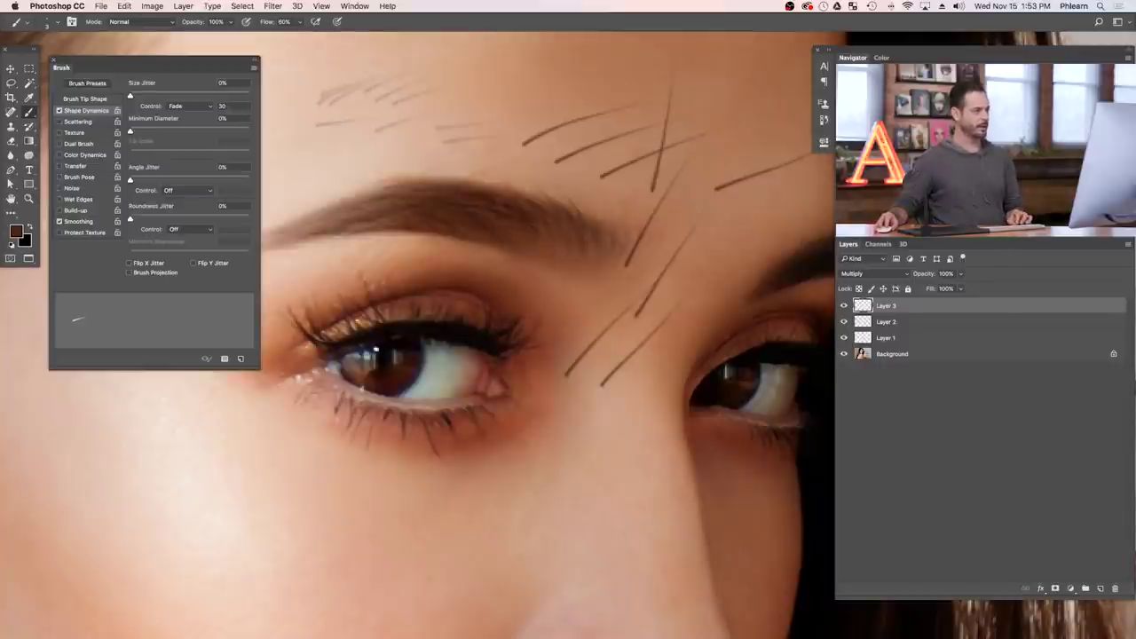
Step: Set the size fade to 60 steps, try it around the eyebrow, and clear all test strokes from Layer 3
type("50")
key("Return")
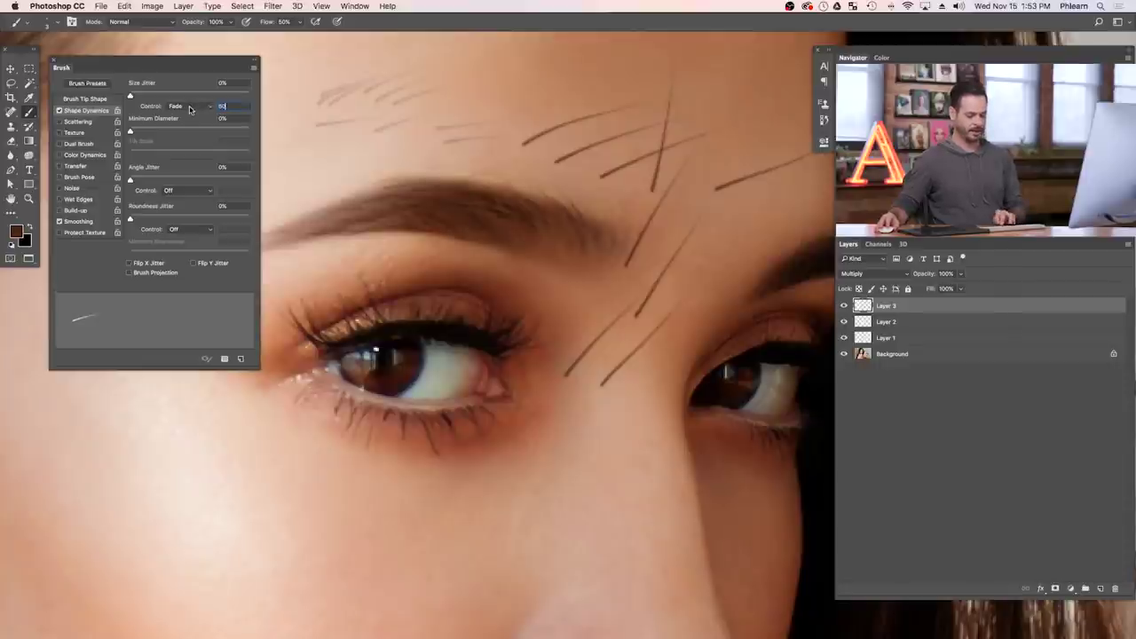
left_click_drag(526, 174, 497, 125)
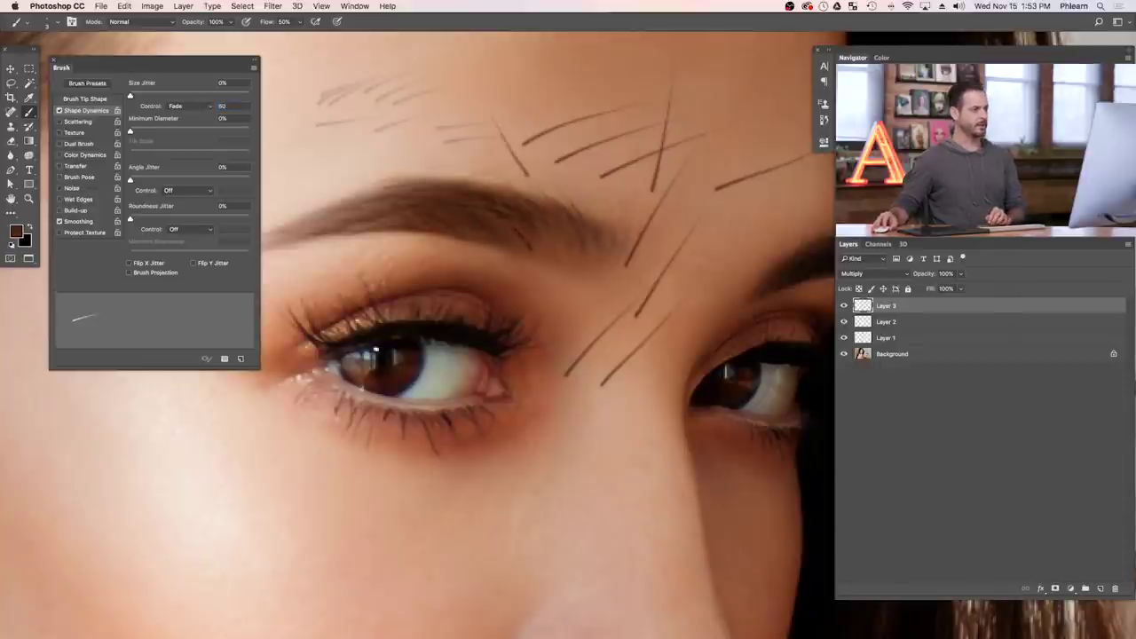
left_click_drag(524, 248, 493, 219)
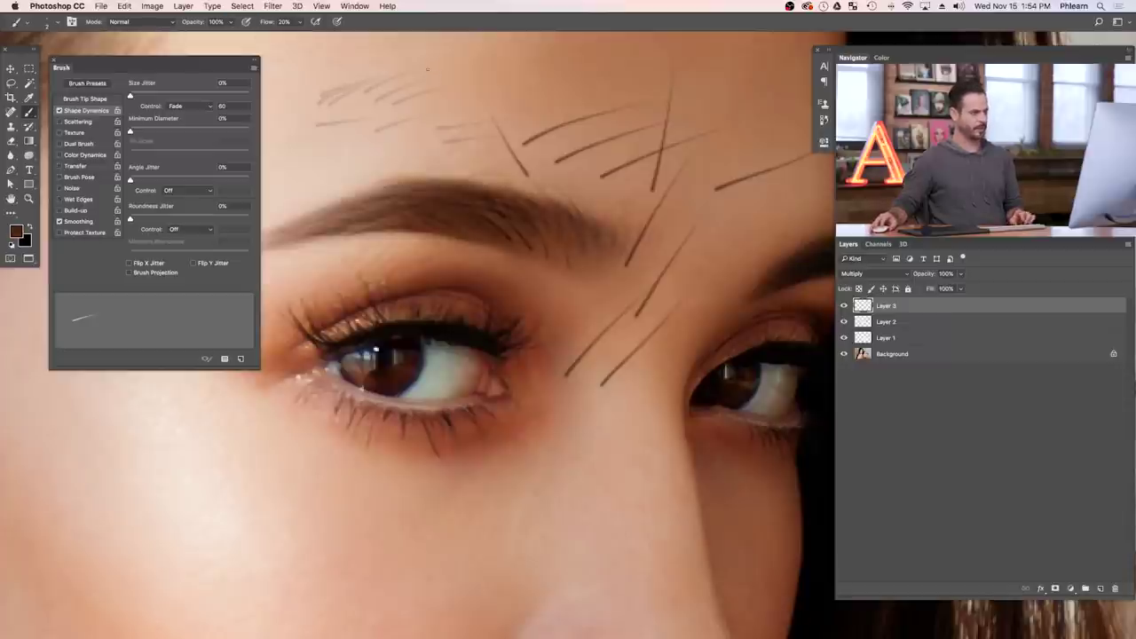
key("super+a")
key("BackSpace")
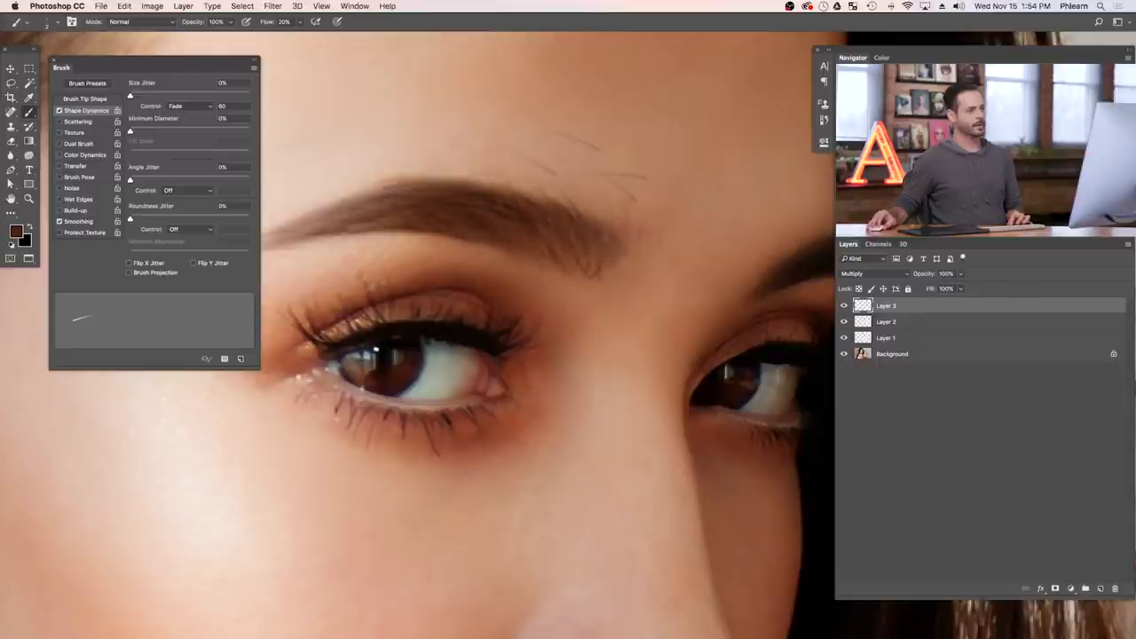
Step: Paint fine tapered hairs along the eyebrow out to its outer tail on Layer 3 at 20% flow
scroll(599, 257, "left", 5)
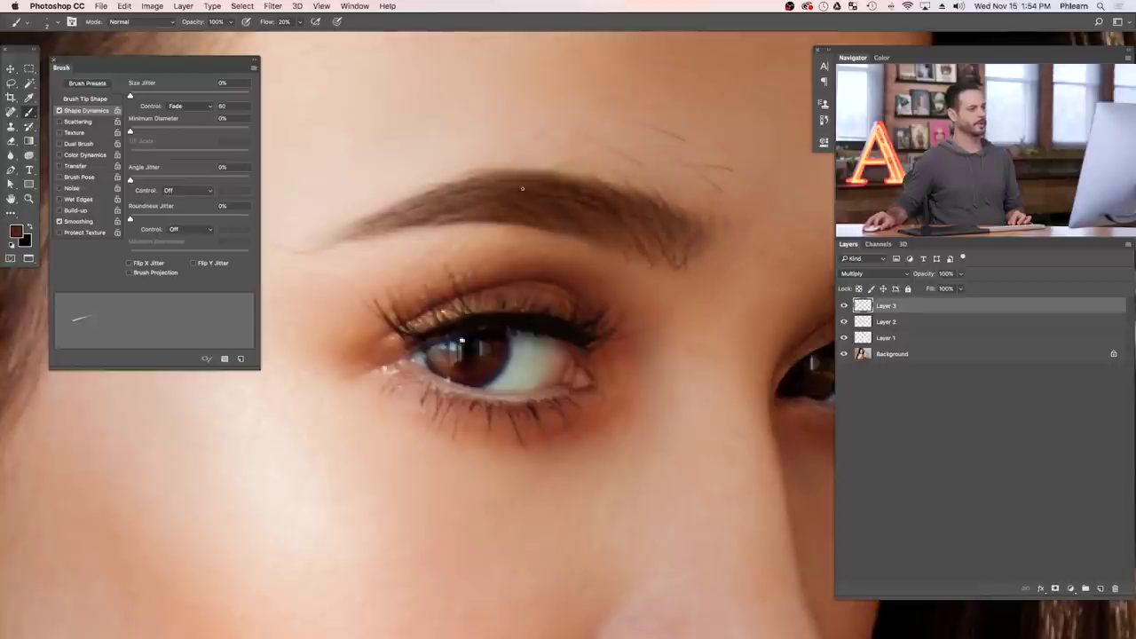
left_click_drag(341, 235, 324, 239)
scroll(500, 236, "right", 3)
scroll(501, 236, "up", 2)
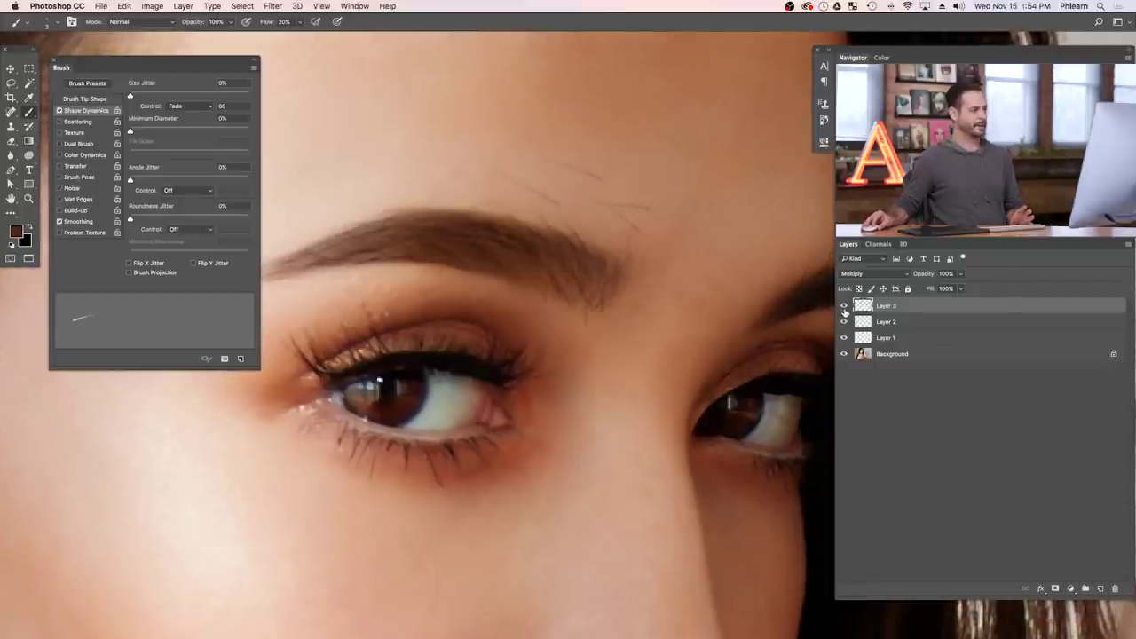
Step: Erase the stray hairs above and below the eyebrow's inner end on Layer 3 with a soft Eraser at 60% flow
key("e")
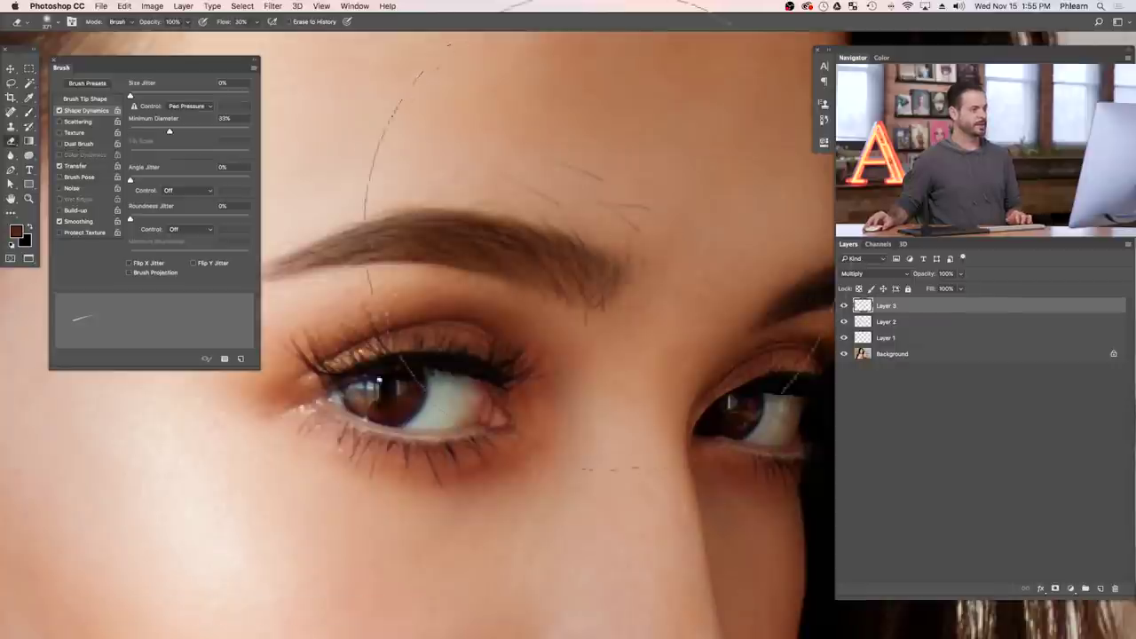
key("bracketleft")
key("bracketleft")
key("bracketleft")
key("bracketleft")
key("bracketleft")
key("bracketleft")
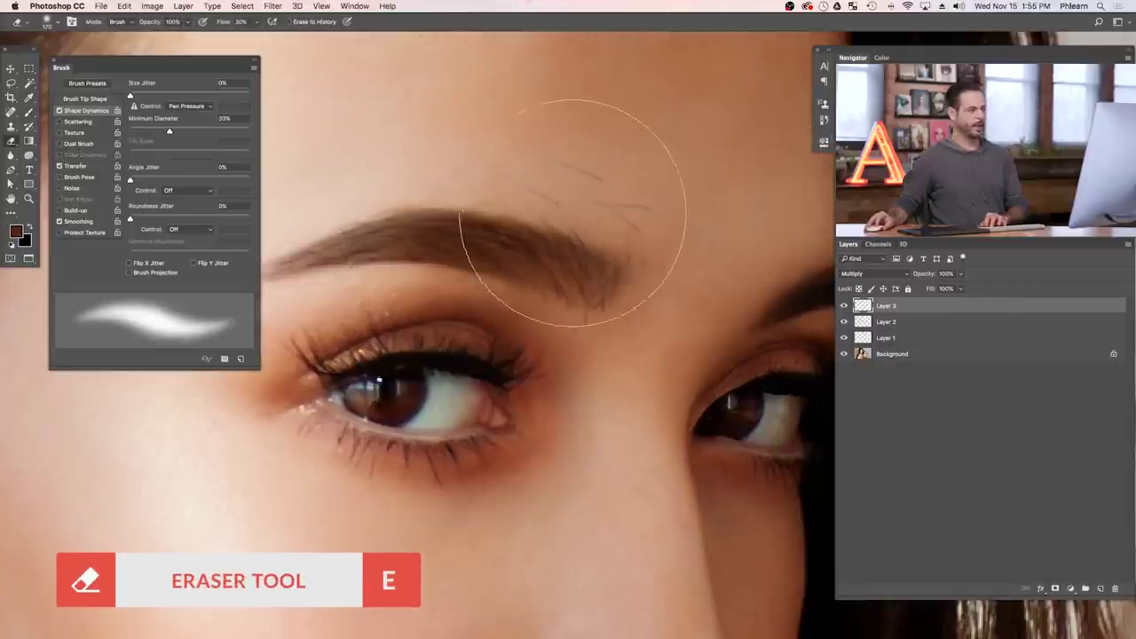
key("shift+6")
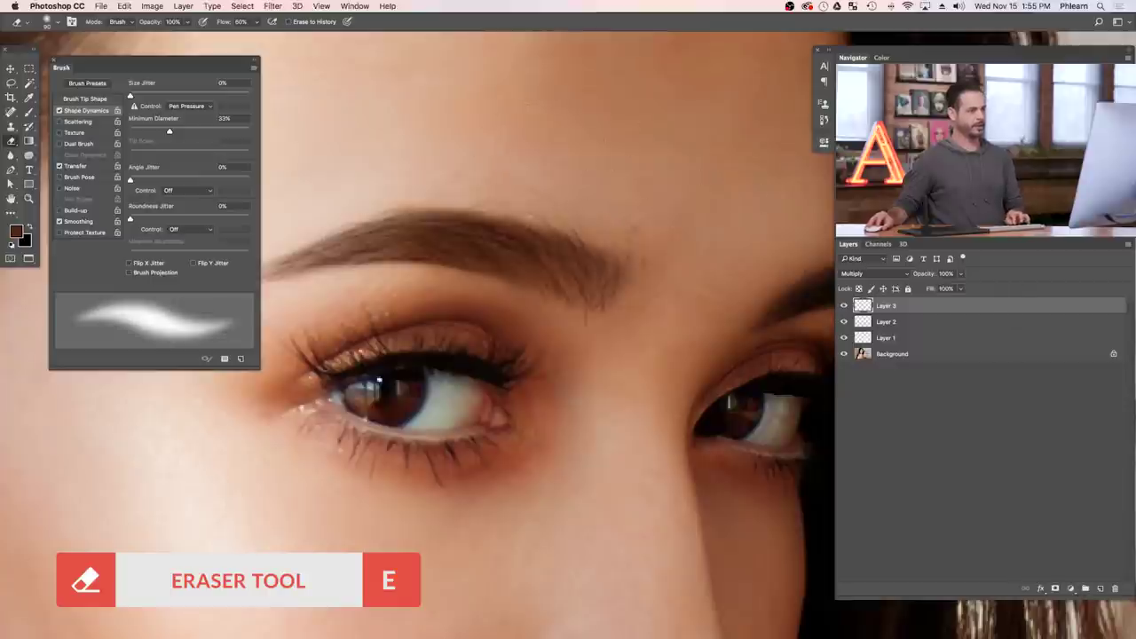
key("bracketright")
key("bracketright")
key("bracketright")
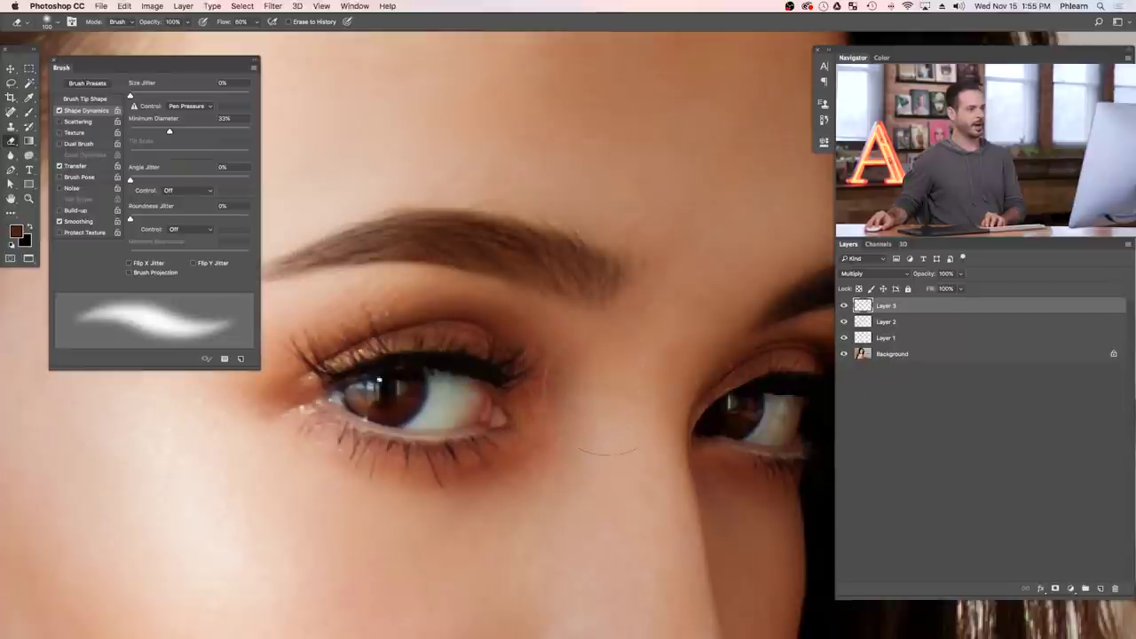
Step: Compare the eyebrow with and without the painted hairs by toggling Layer 3's visibility
left_click(838, 306)
left_click(839, 305)
left_click(839, 306)
left_click(838, 305)
left_click(838, 305)
left_click(838, 305)
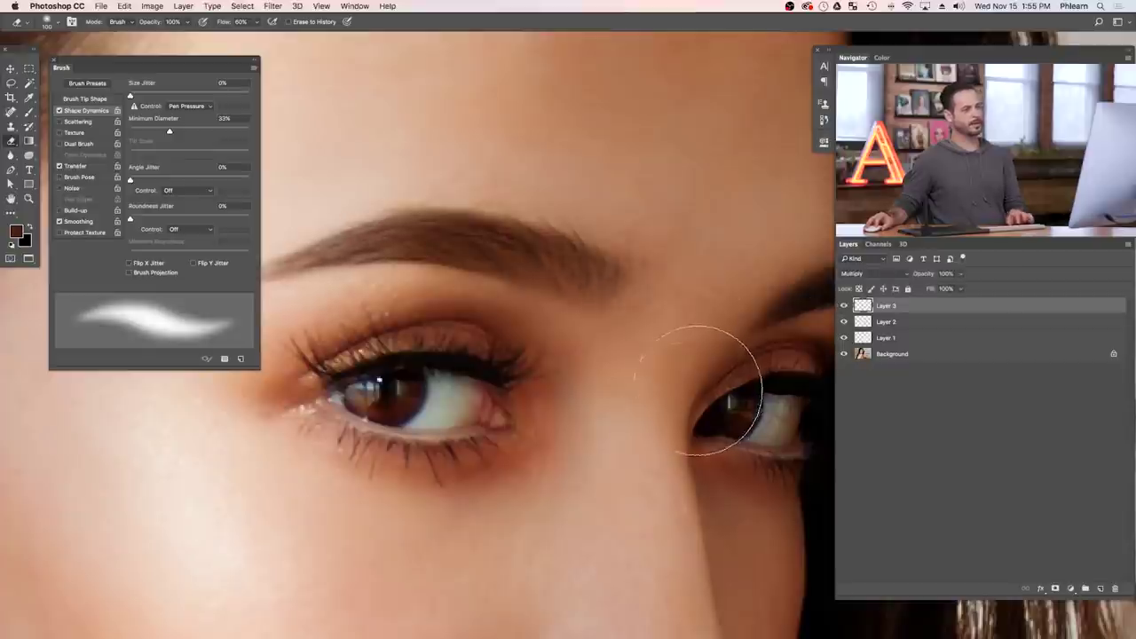
scroll(690, 421, "left", 5)
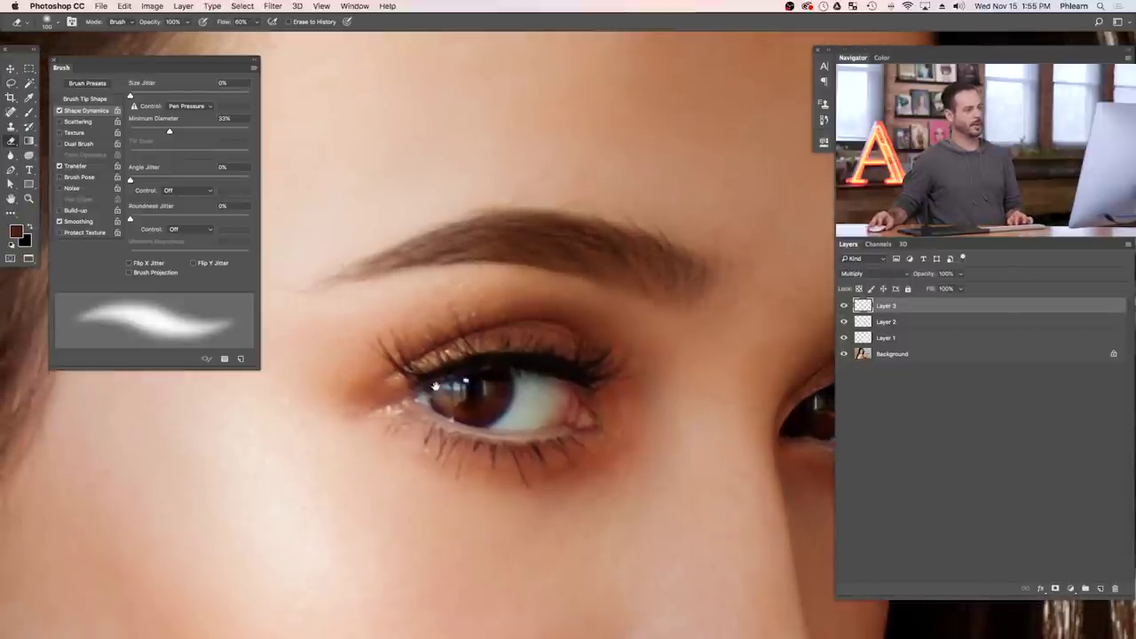
scroll(355, 292, "left", 2)
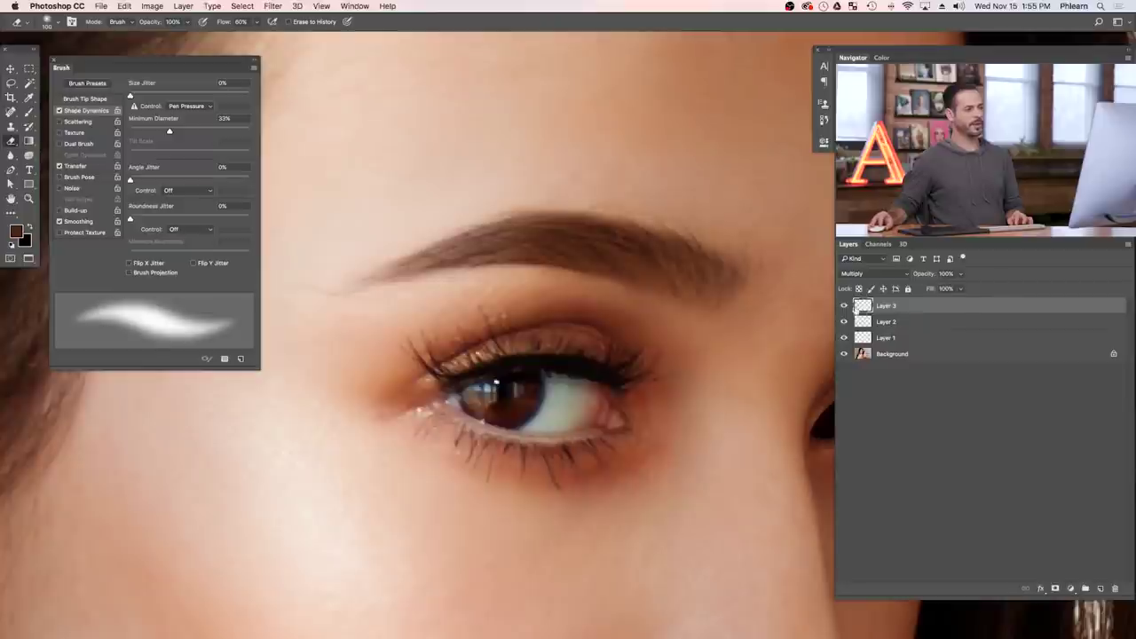
left_click(843, 305)
left_click(844, 305)
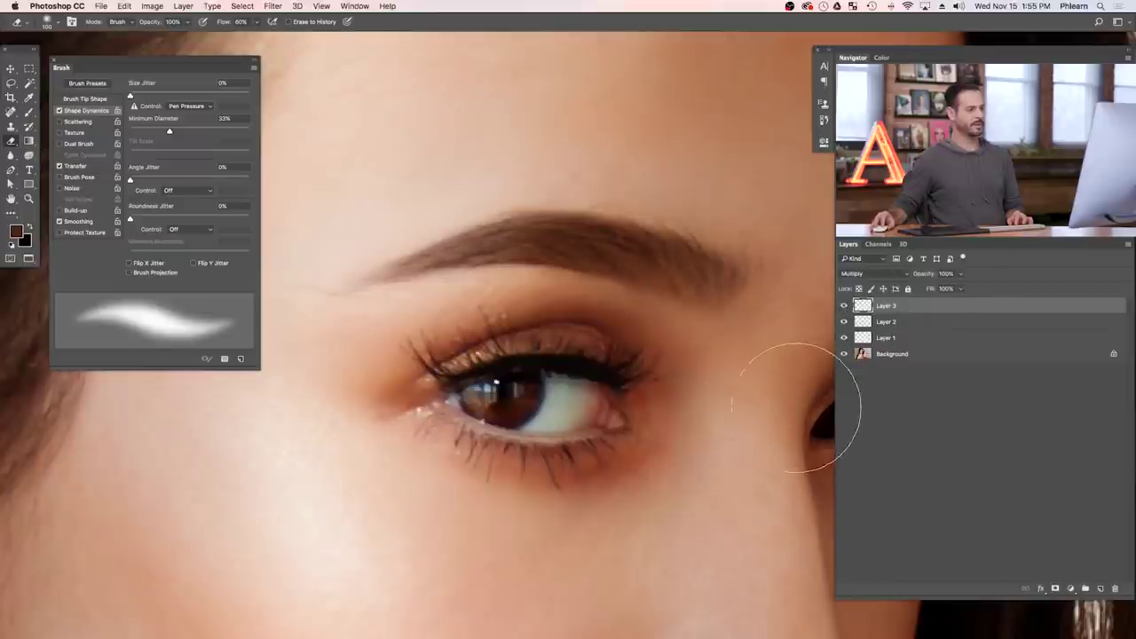
key("super+minus")
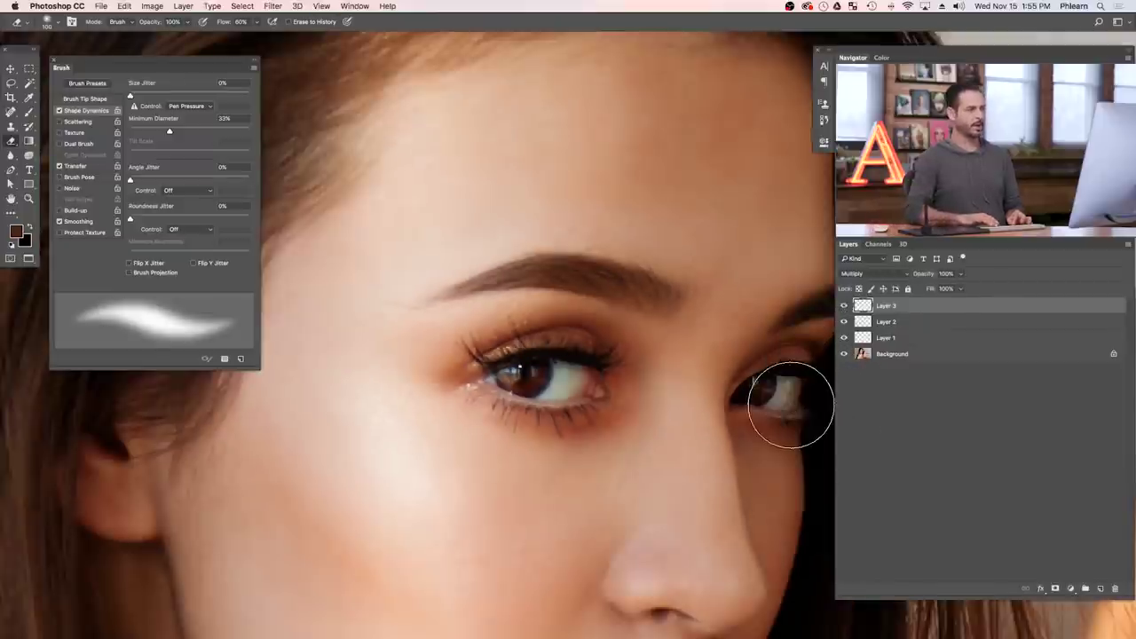
Step: Compare the eyebrow with and without the painted work by toggling the visibility of Layer 3 and Layer 2
scroll(684, 400, "right", 3)
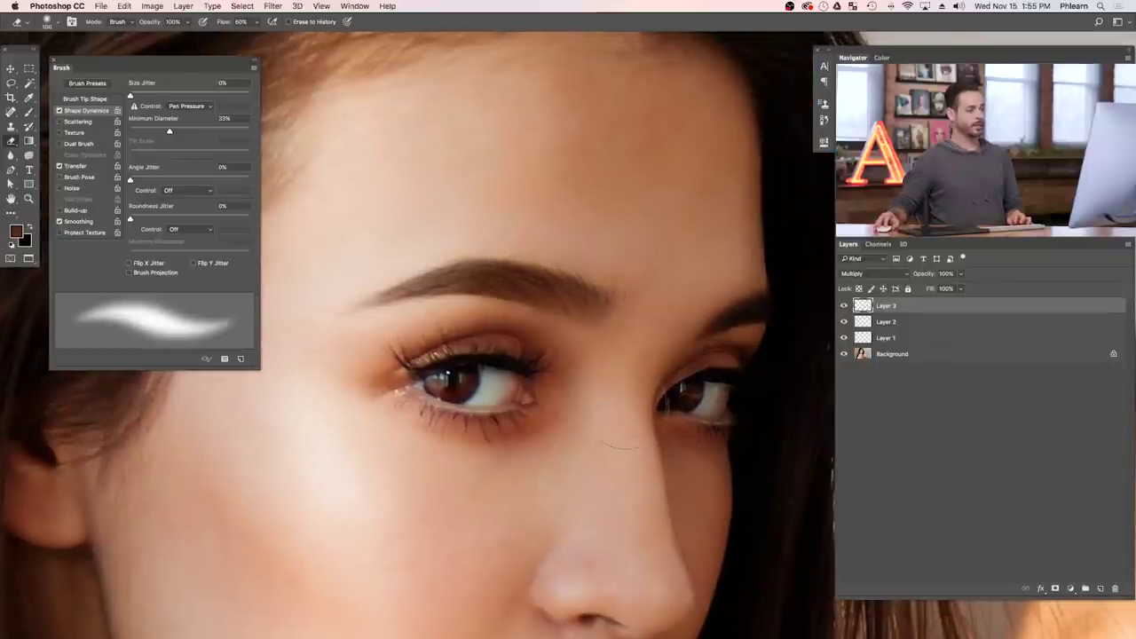
left_click(844, 305)
left_click(844, 305)
left_click(844, 305)
left_click(844, 305)
left_click(844, 306)
left_click(844, 305)
left_click(844, 322)
left_click(843, 321)
left_click(843, 321)
left_click(844, 321)
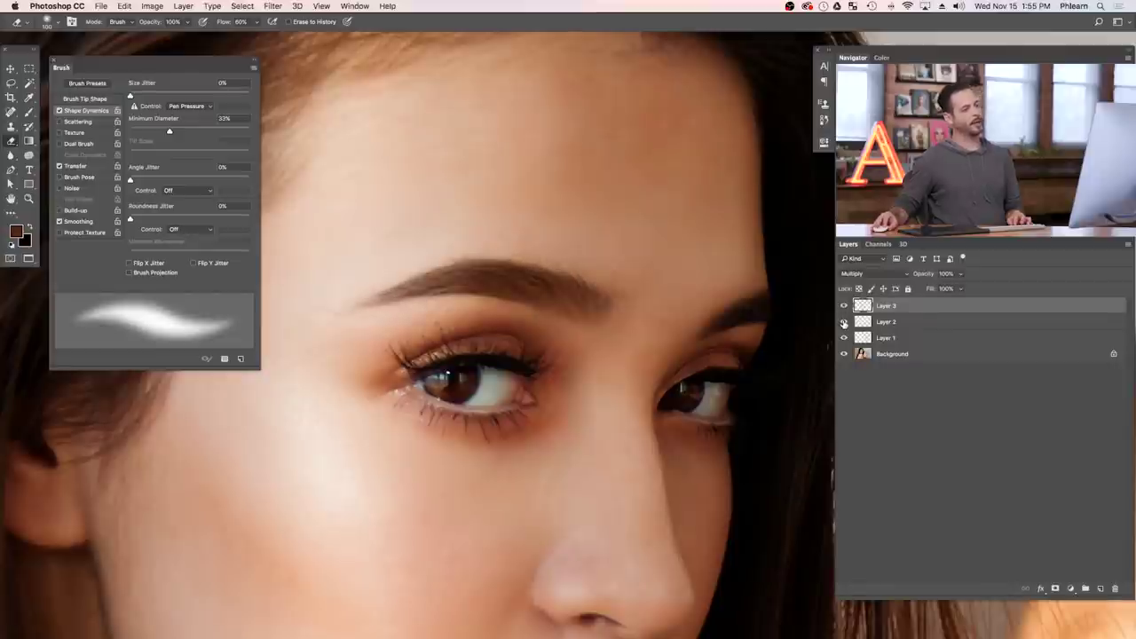
Step: Try duplicating Layer 2 to intensify the eyebrow's fill, and undo the duplicate
left_click(885, 322)
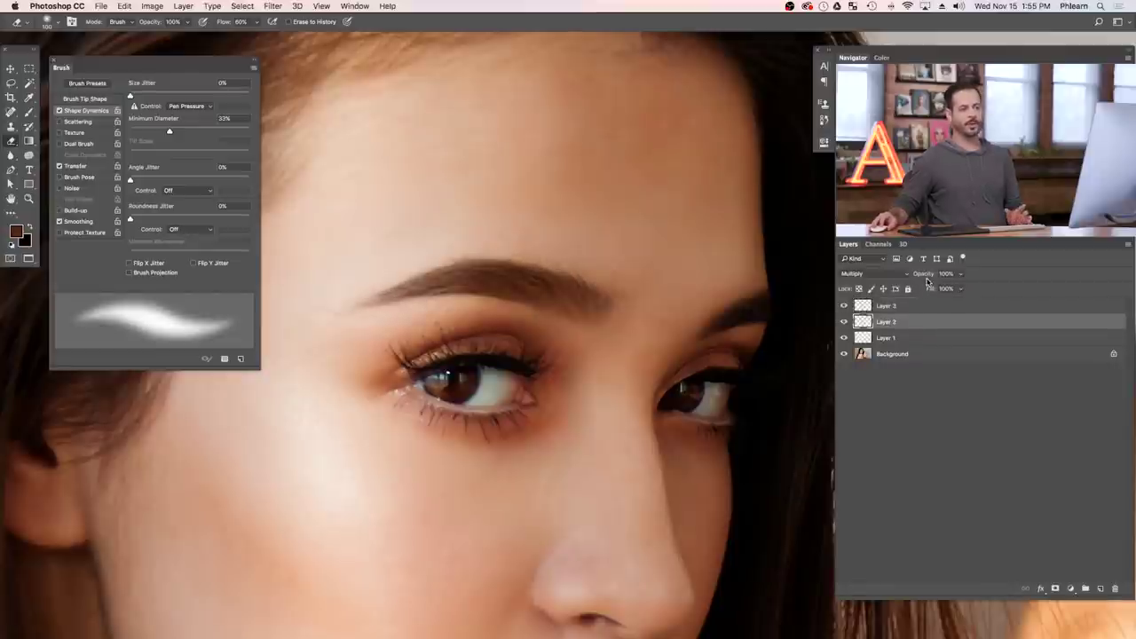
left_click_drag(926, 277, 958, 275)
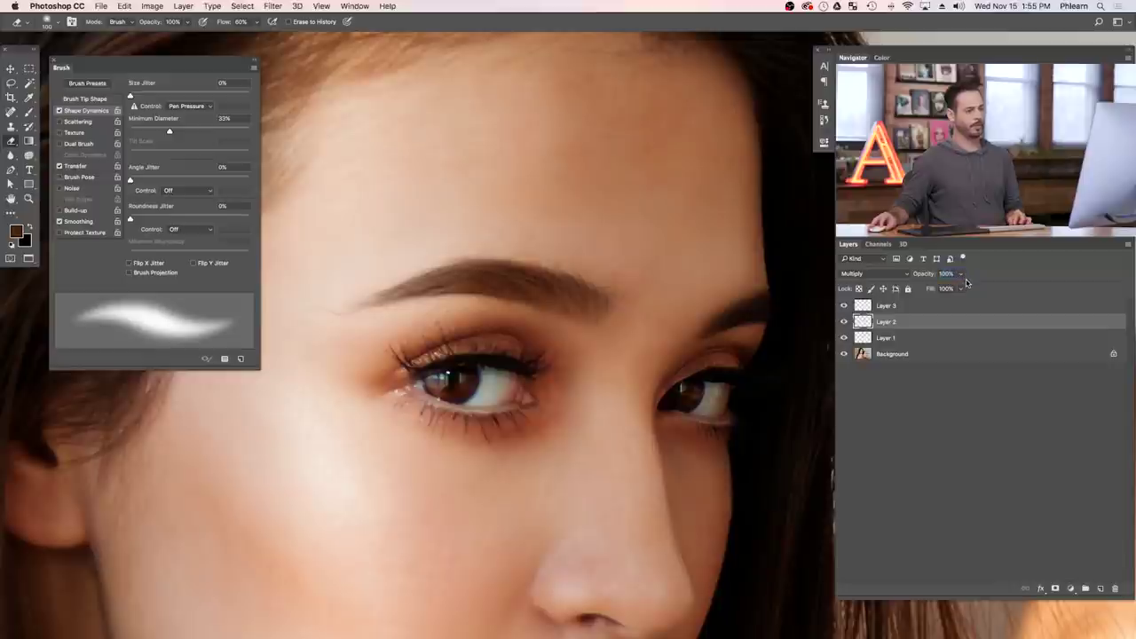
key("ctrl+j")
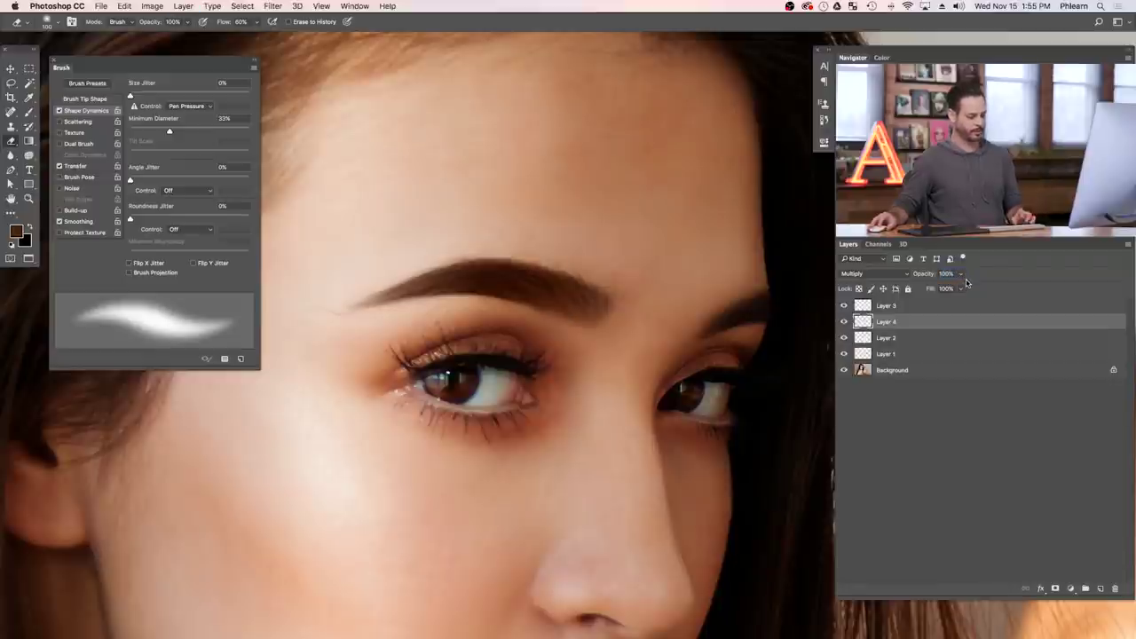
key("ctrl+z")
left_click(844, 323)
left_click(844, 322)
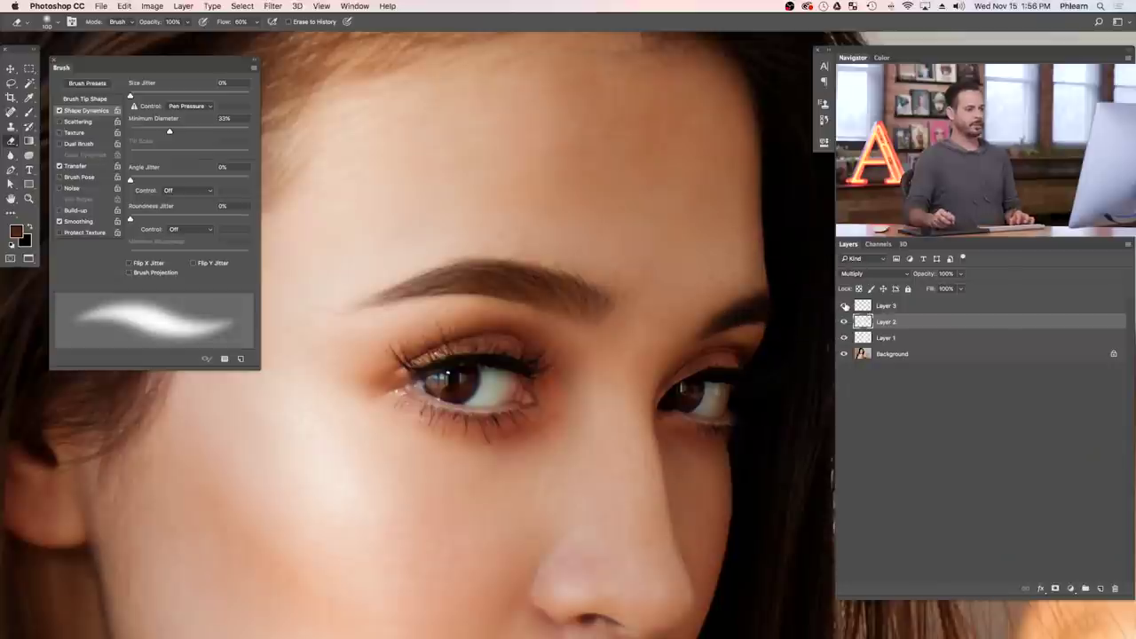
Step: Hide Layer 3 and add a new empty layer directly above Layer 2
left_click(843, 306)
scroll(539, 307, "up", 2)
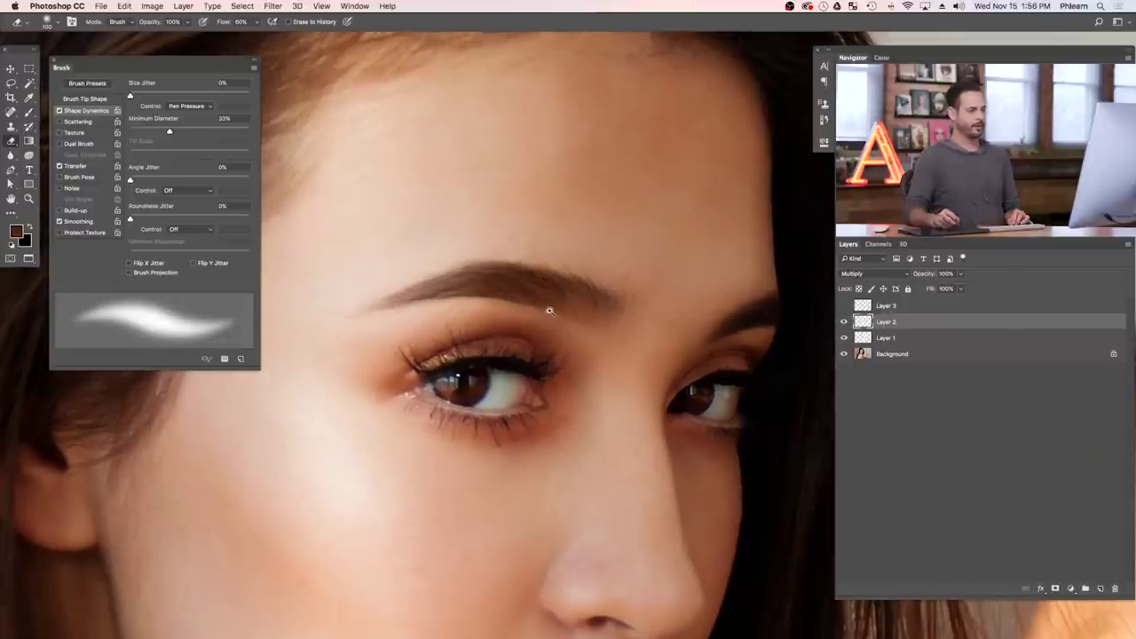
scroll(564, 313, "up", 1)
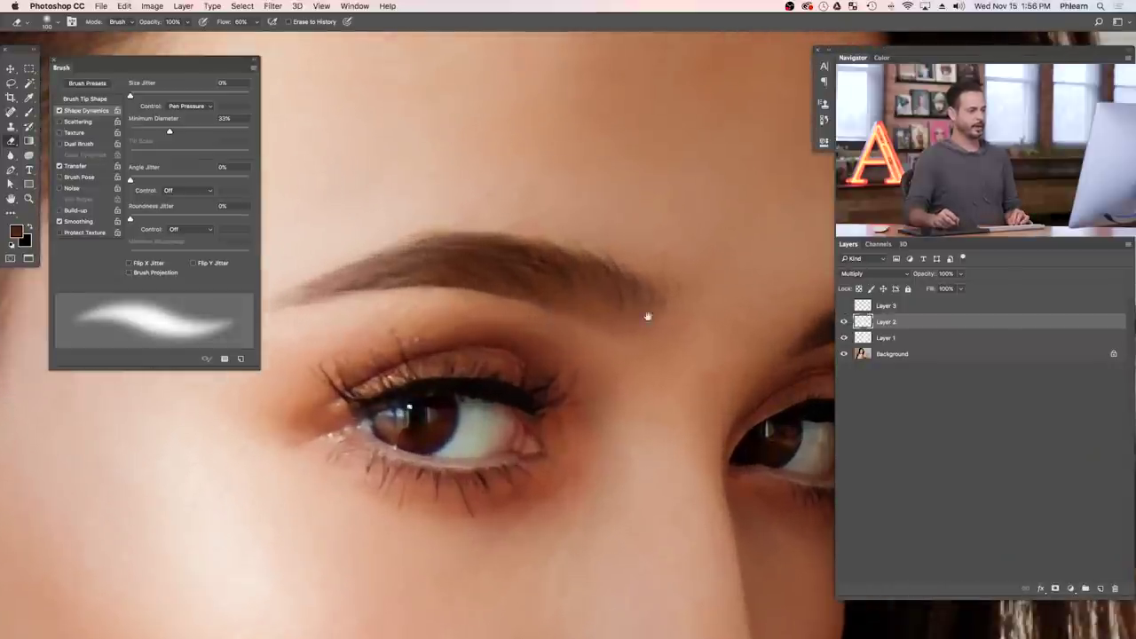
left_click(1099, 589)
Step: Set the Brush's size control to Pen Pressure and its flow to 60%
key("b")
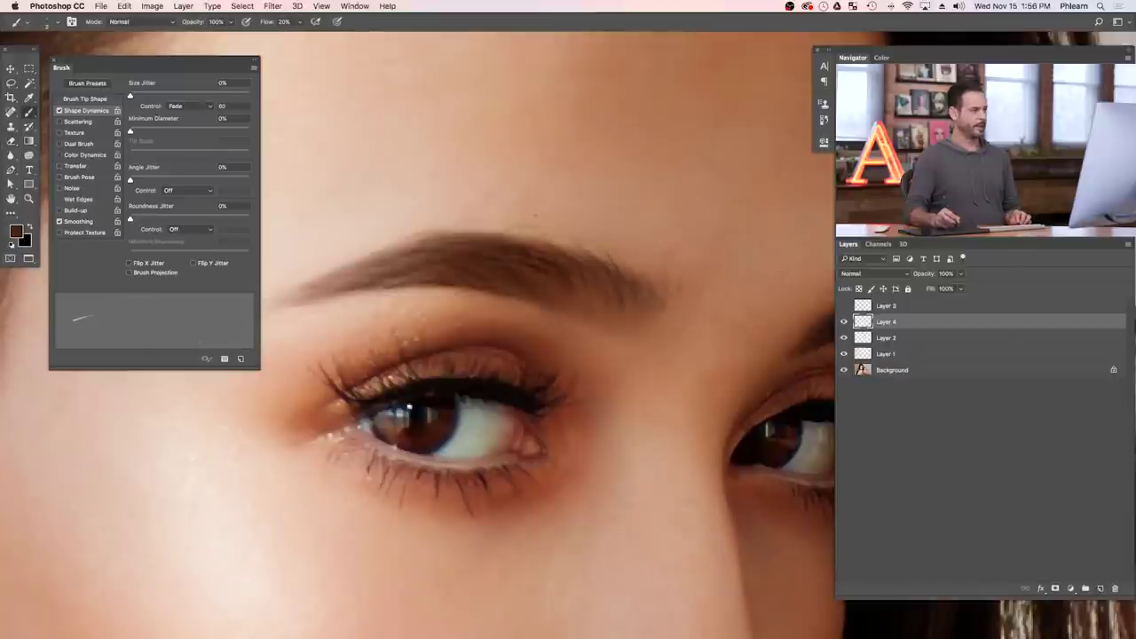
left_click(197, 107)
left_click(198, 122)
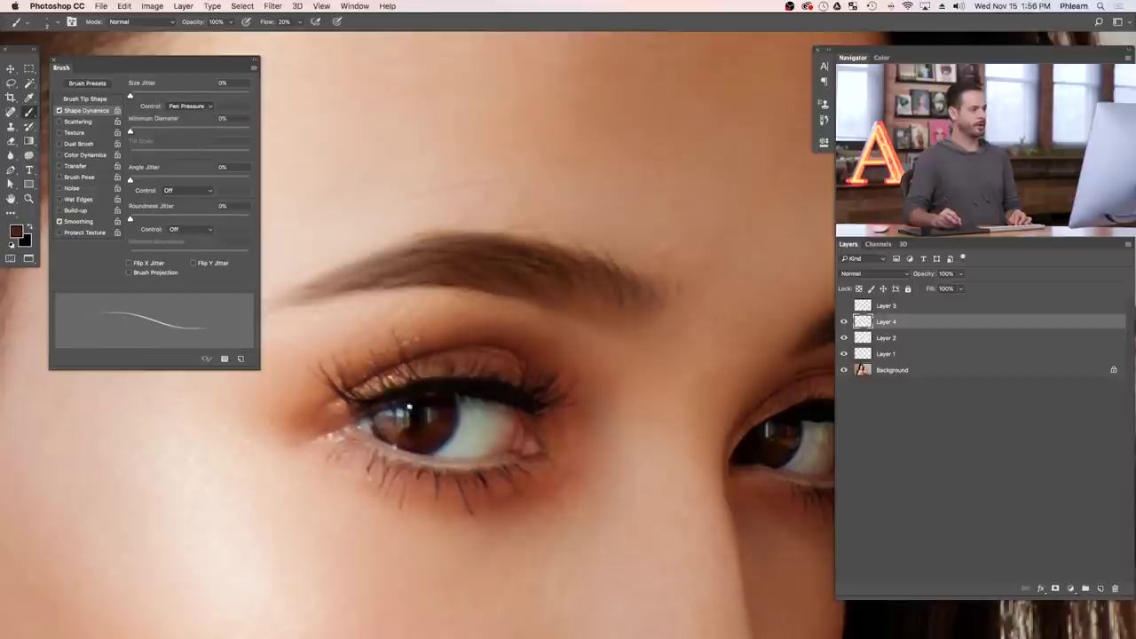
key("shift+8")
key("shift+6")
Step: Try the pressure-controlled brush with curved hair strokes on the forehead above the eyebrow, and clear all of them from Layer 4
scroll(434, 435, "left", 2)
left_click_drag(594, 191, 713, 180)
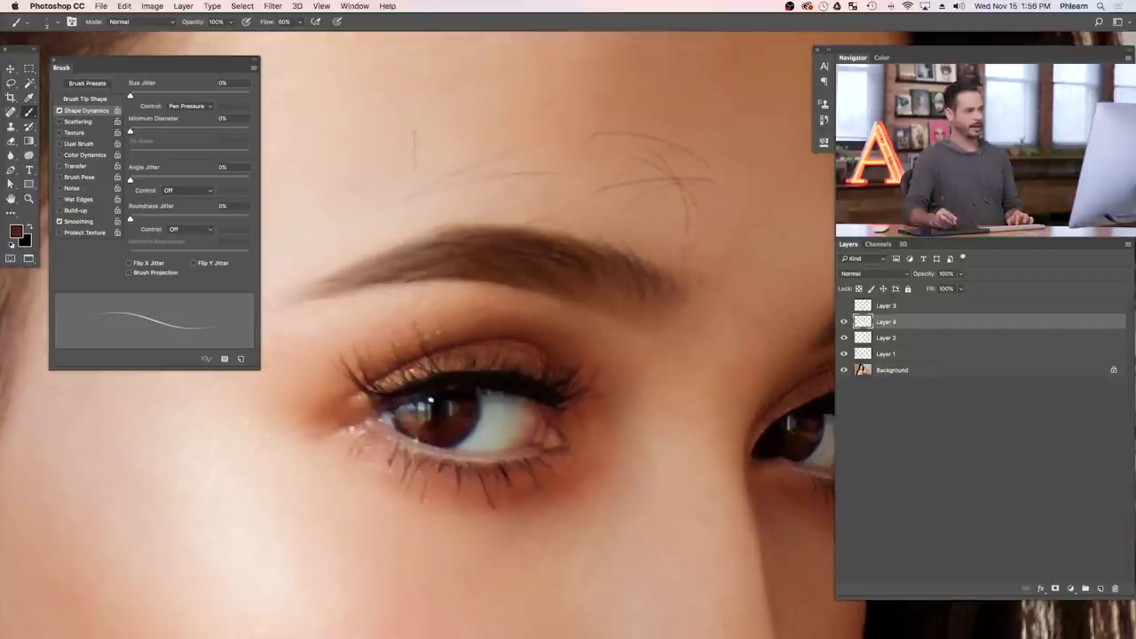
scroll(435, 355, "right", 3)
scroll(435, 355, "up", 2)
left_click_drag(701, 202, 665, 257)
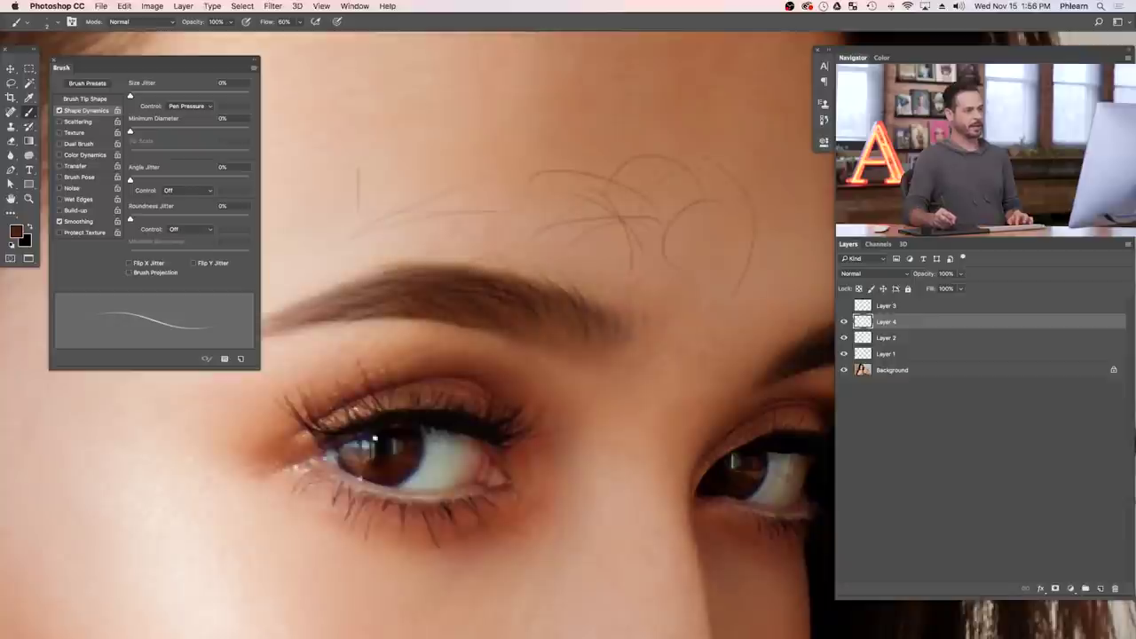
left_click_drag(658, 135, 687, 245)
left_click_drag(590, 170, 523, 109)
left_click_drag(568, 197, 568, 226)
mouse_move(446, 142)
left_mouse_down()
mouse_move(436, 187)
mouse_move(407, 177)
left_mouse_up()
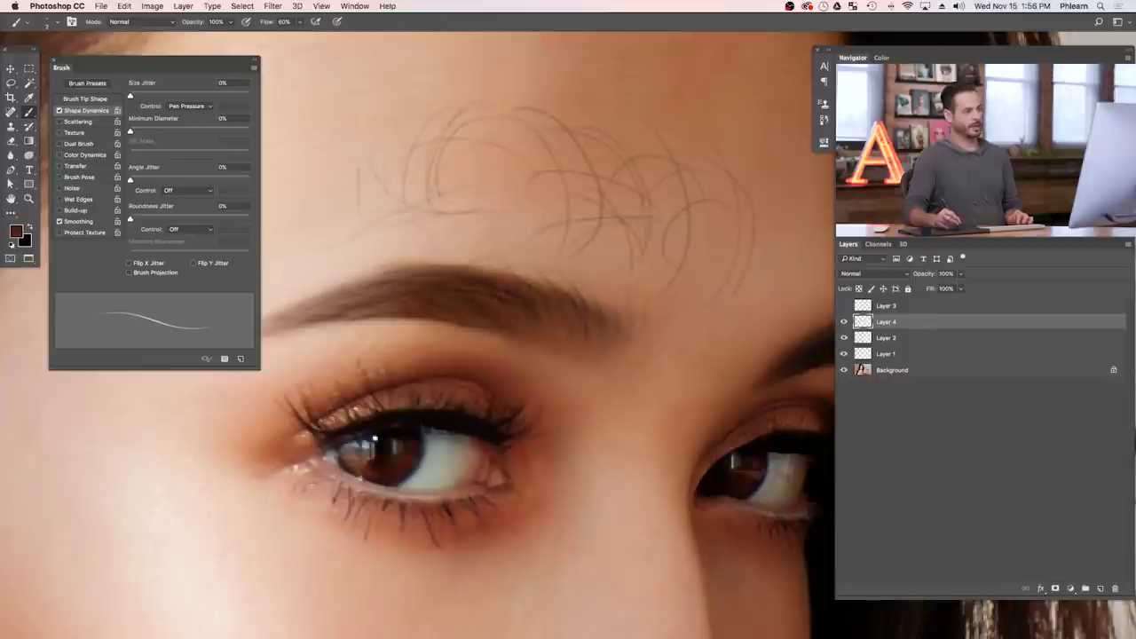
key("super+a")
key("Delete")
key("super+d")
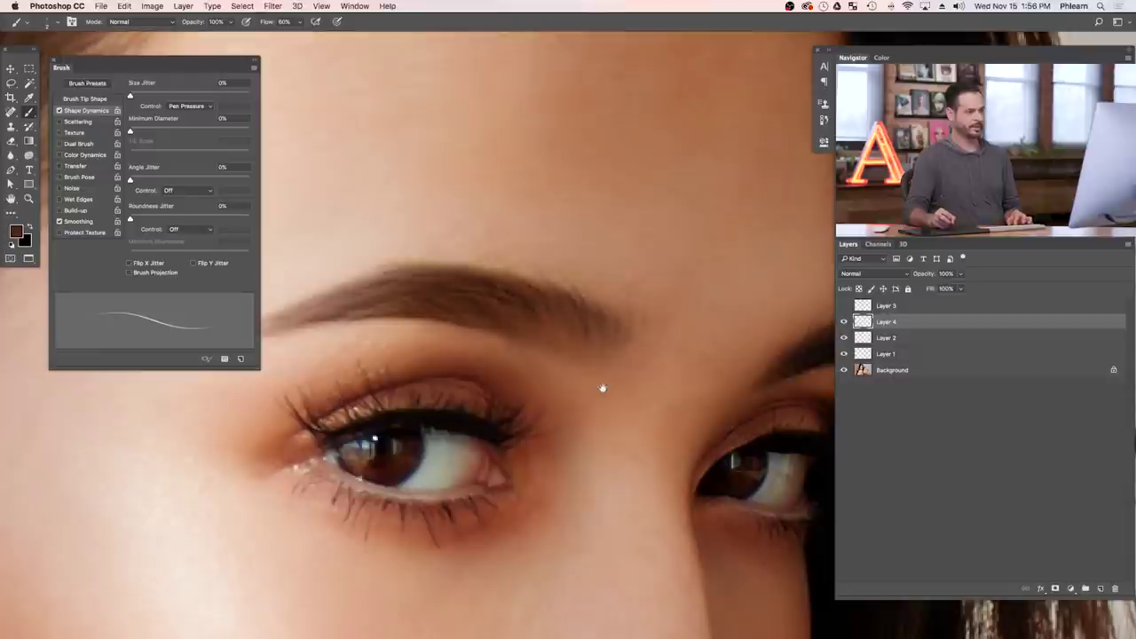
Step: Paint fine pressure-tapered hairs along the eyebrow to its outer tail on Layer 4, and switch to the soft Eraser at 60% flow
scroll(604, 388, "left", 3)
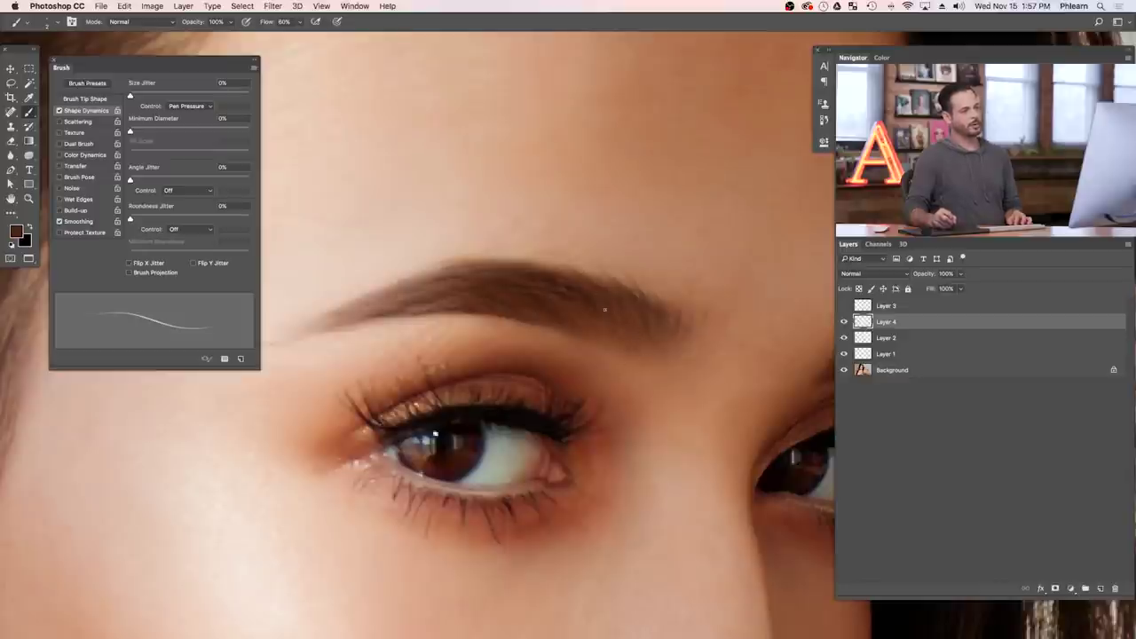
scroll(550, 304, "left", 3)
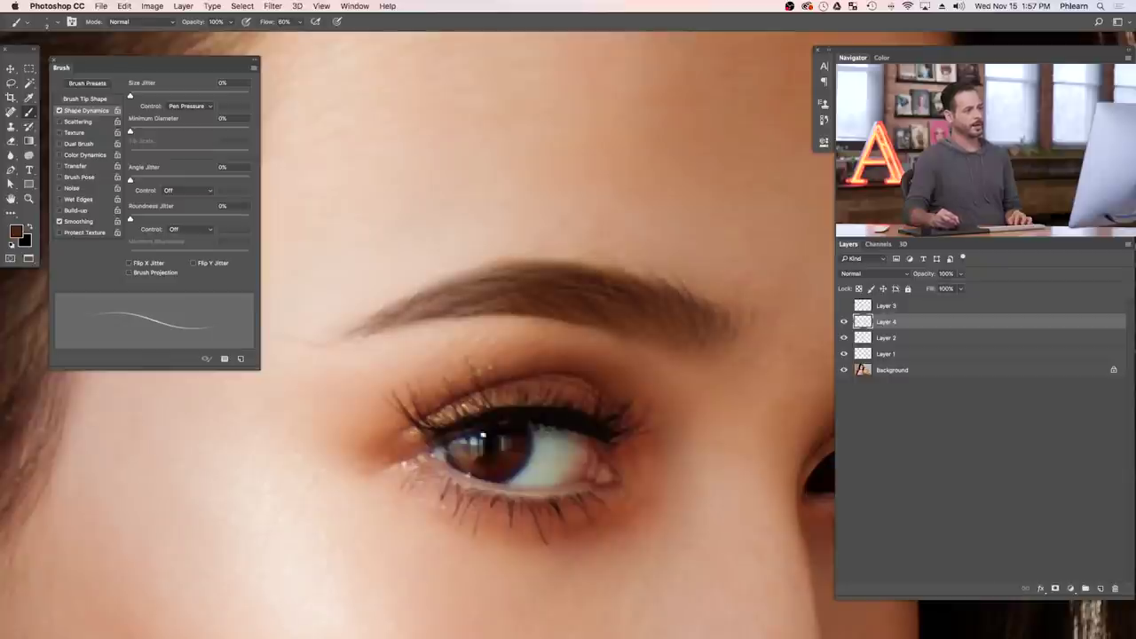
key("e")
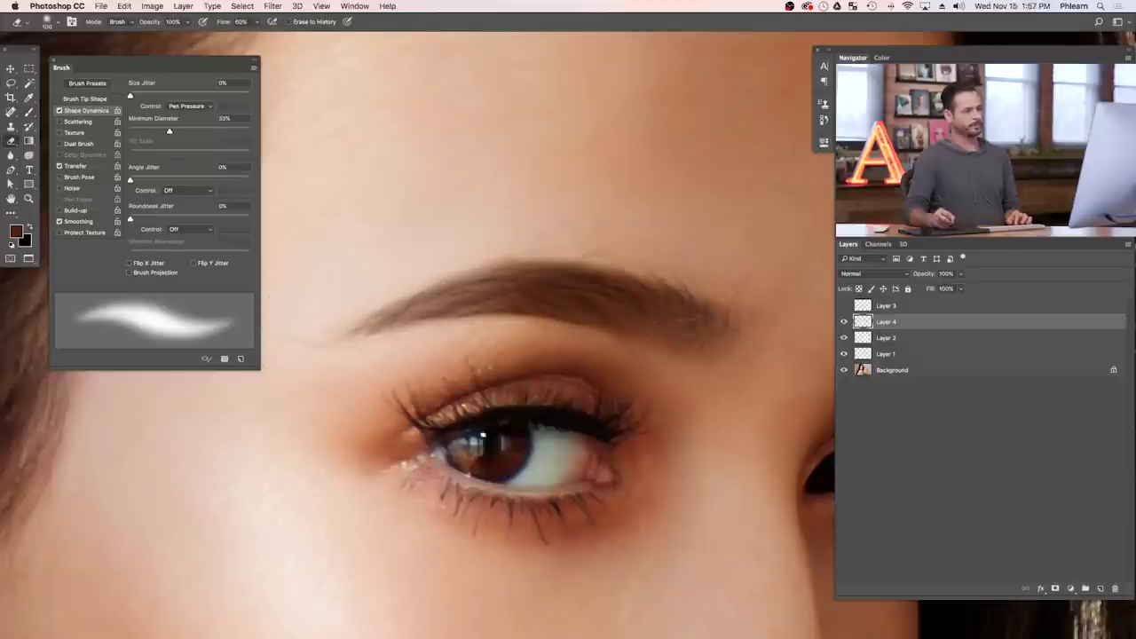
scroll(442, 330, "right", 2)
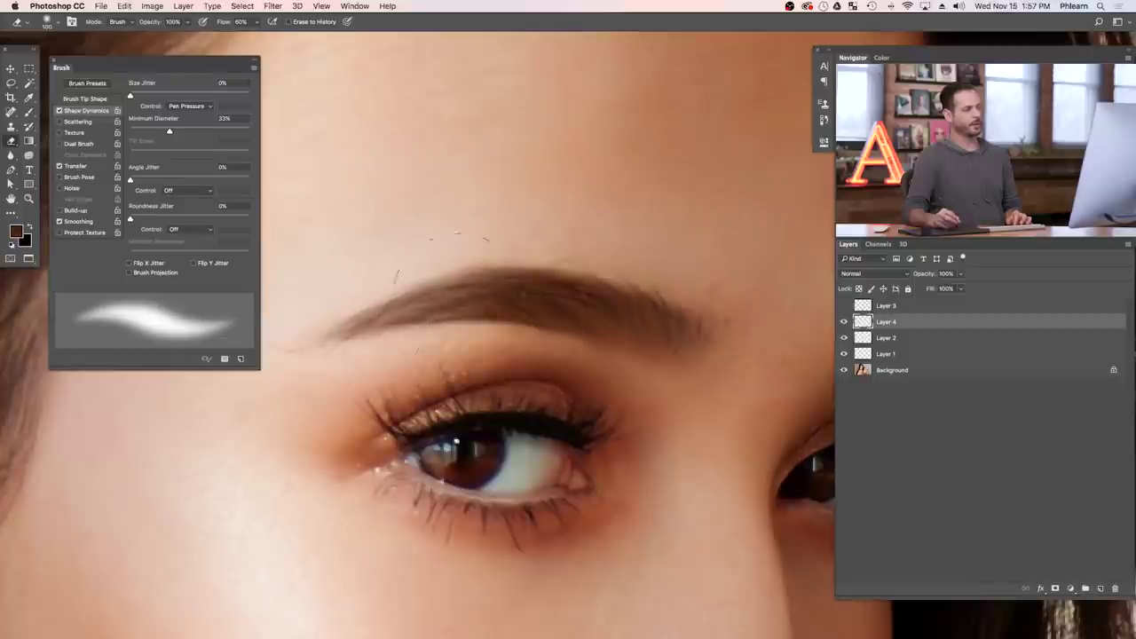
Step: Compare the eyebrow with and without the pressure-painted hairs by toggling Layer 4's visibility
left_click(844, 323)
left_click(844, 323)
left_click(844, 323)
left_click(844, 323)
left_click(843, 323)
left_click(844, 323)
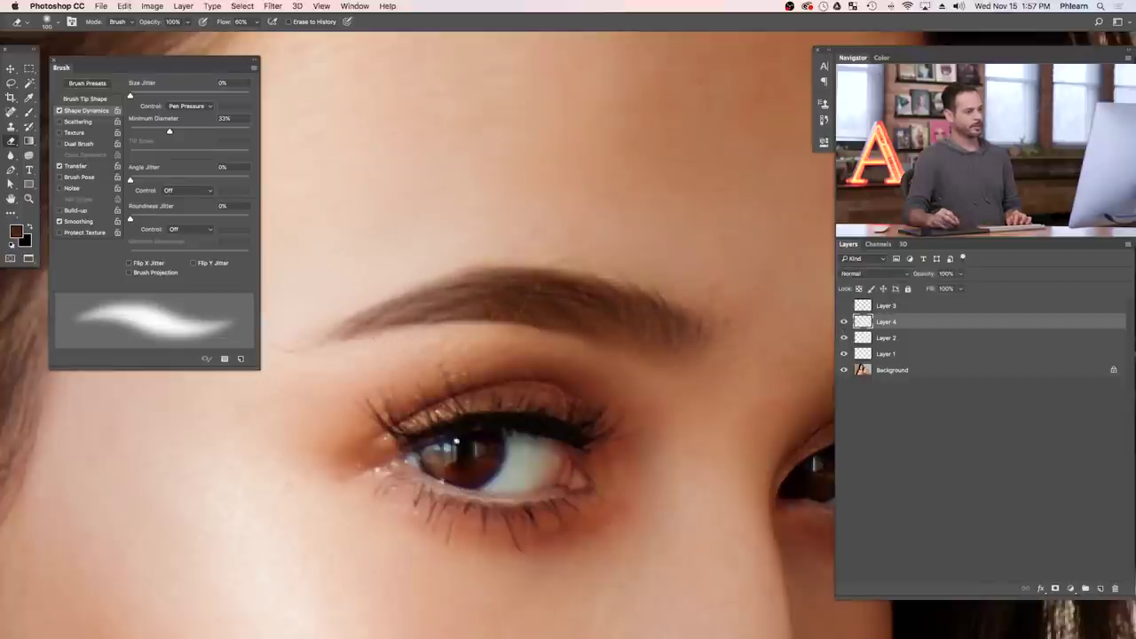
scroll(581, 332, "down", 2)
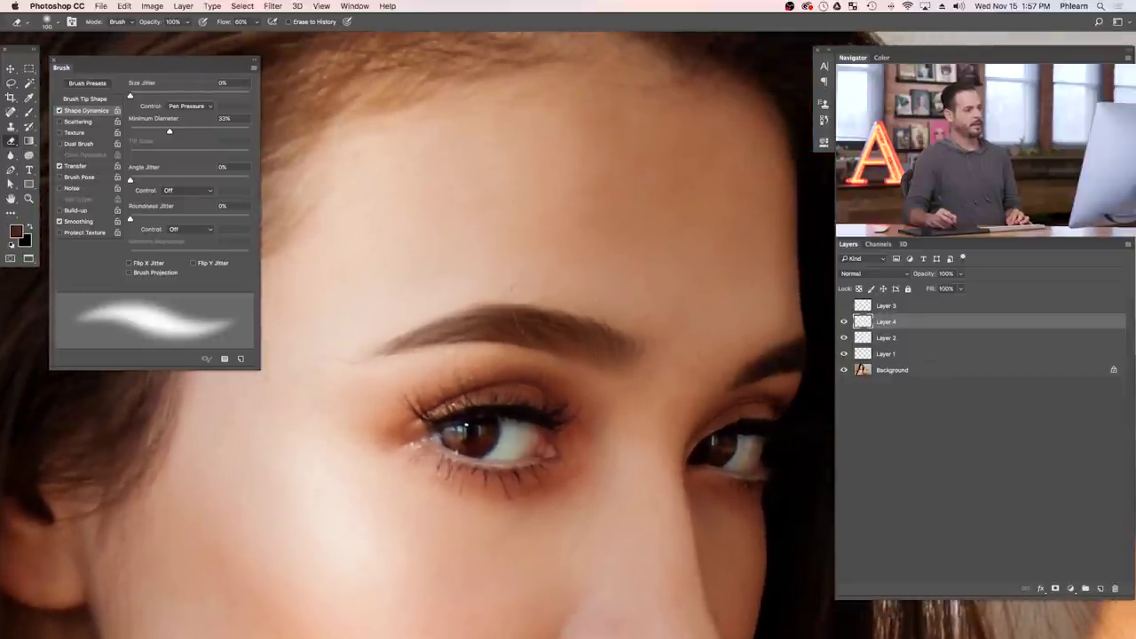
Step: Add a new Multiply layer above Layer 4 and paint darker hairs along the eyebrow with the Brush
key("b")
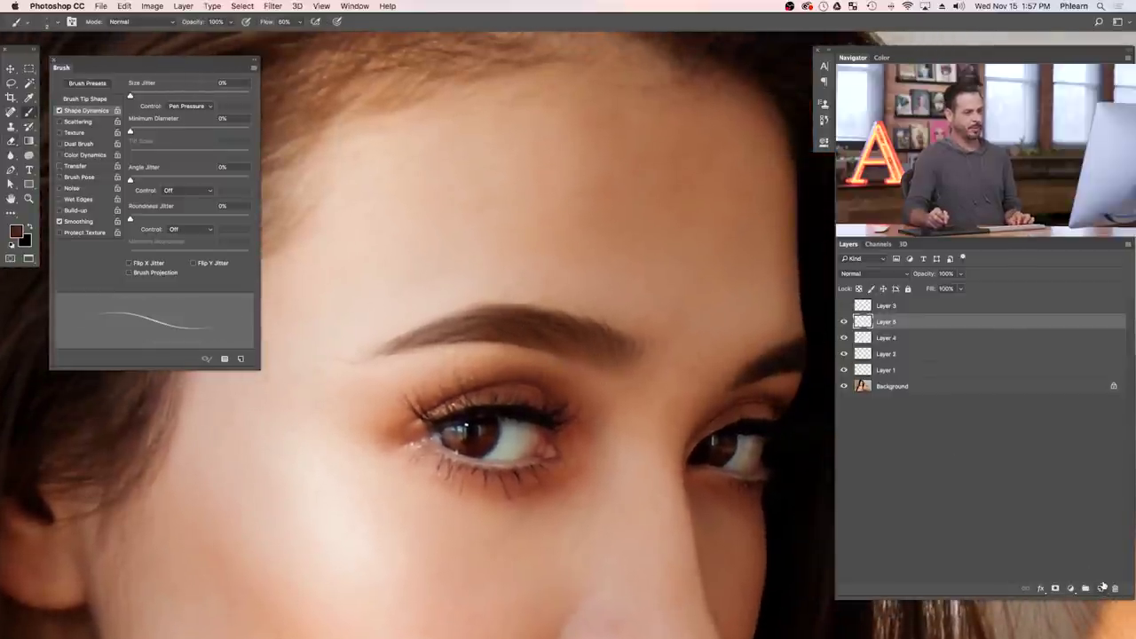
left_click(861, 275)
left_click(853, 305)
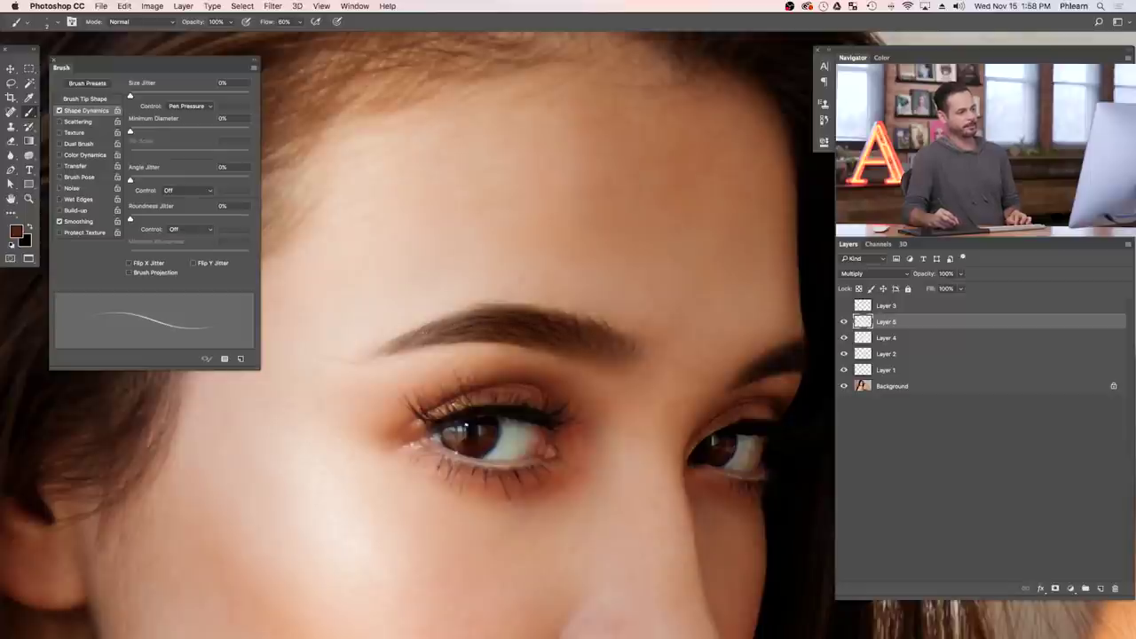
Step: Compare the eyebrow with and without Layer 5's hairs, and reduce the layer's opacity to 64%
scroll(594, 361, "down", 3)
left_click(844, 321)
left_click(843, 321)
left_click(844, 321)
left_click(843, 322)
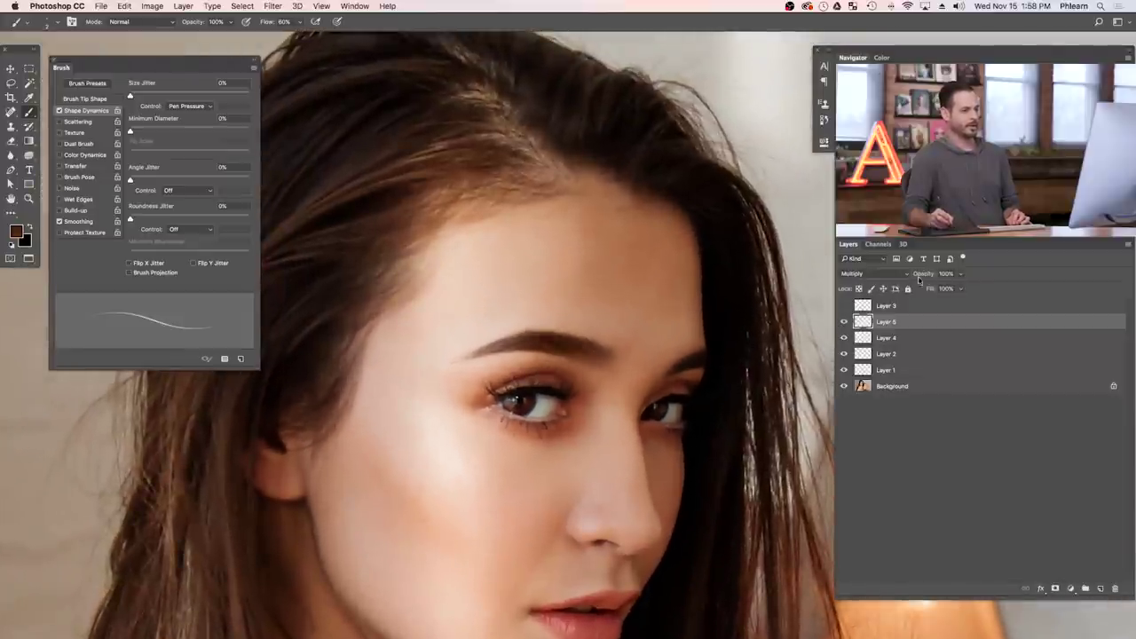
left_click_drag(911, 276, 907, 276)
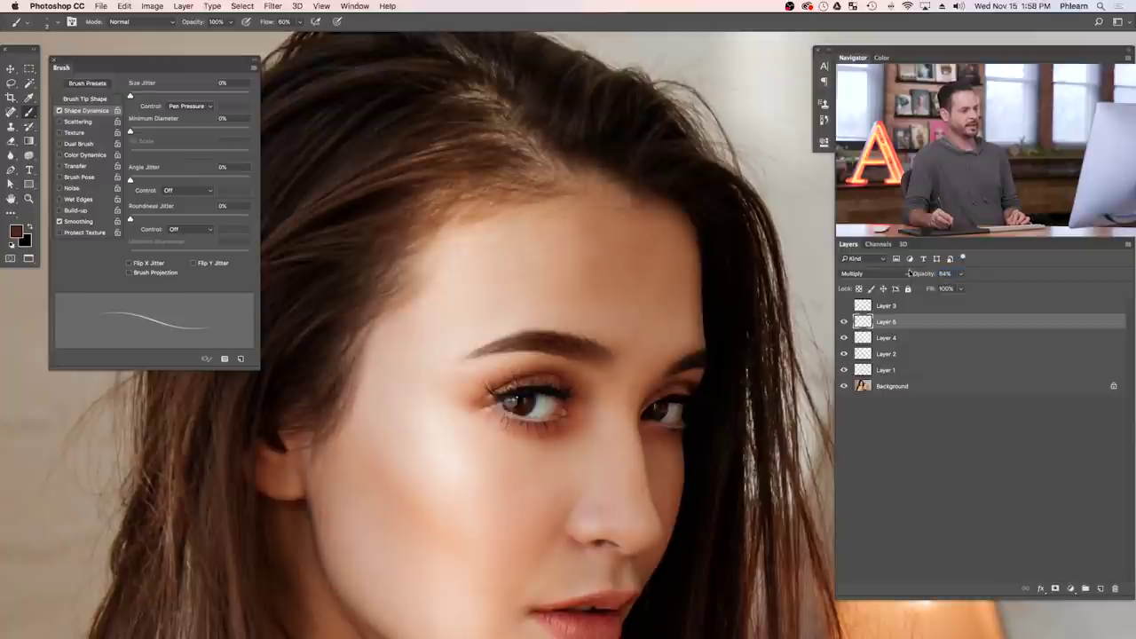
Step: Compare the face before and after the eyebrow work by toggling the visibility of Layers 5, 4, 2 and 1
scroll(654, 423, "down", 3)
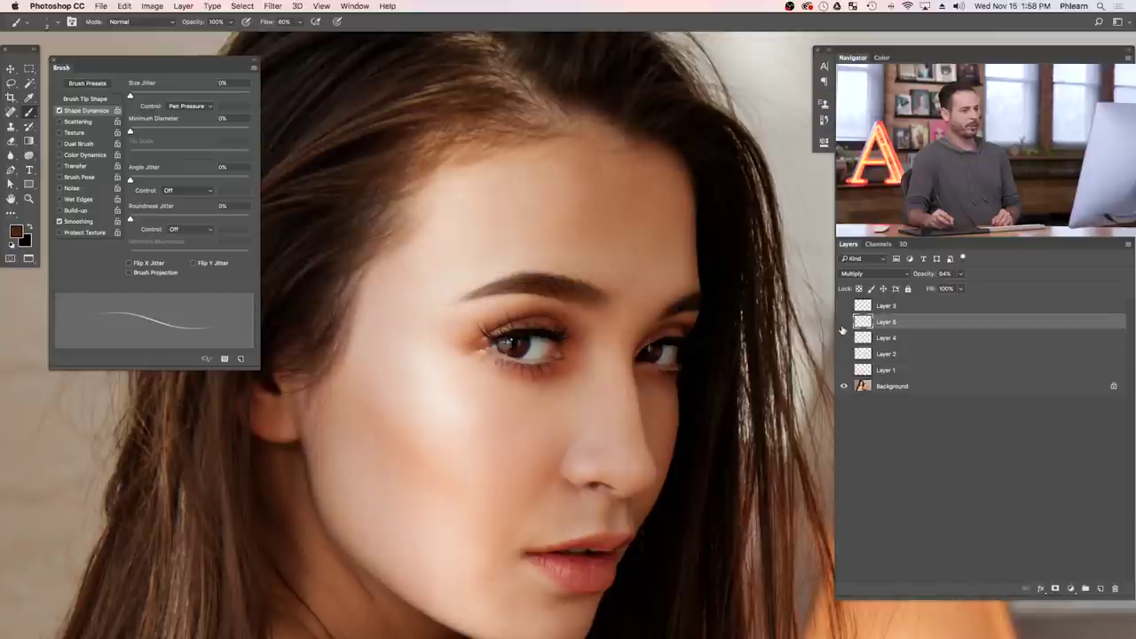
left_click(843, 322)
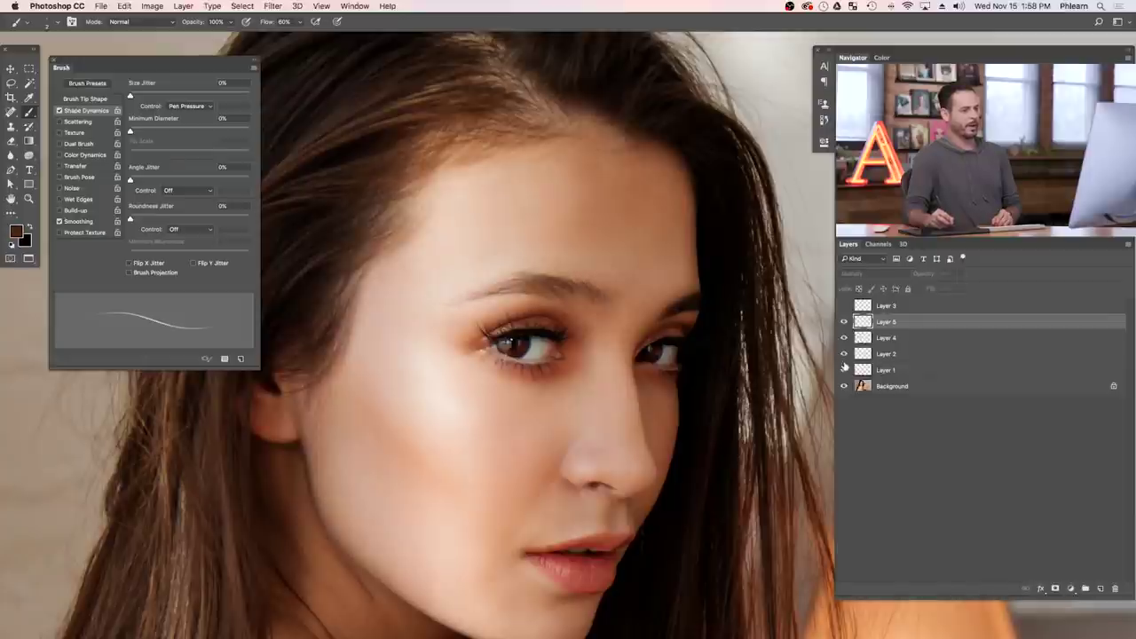
left_click(843, 322)
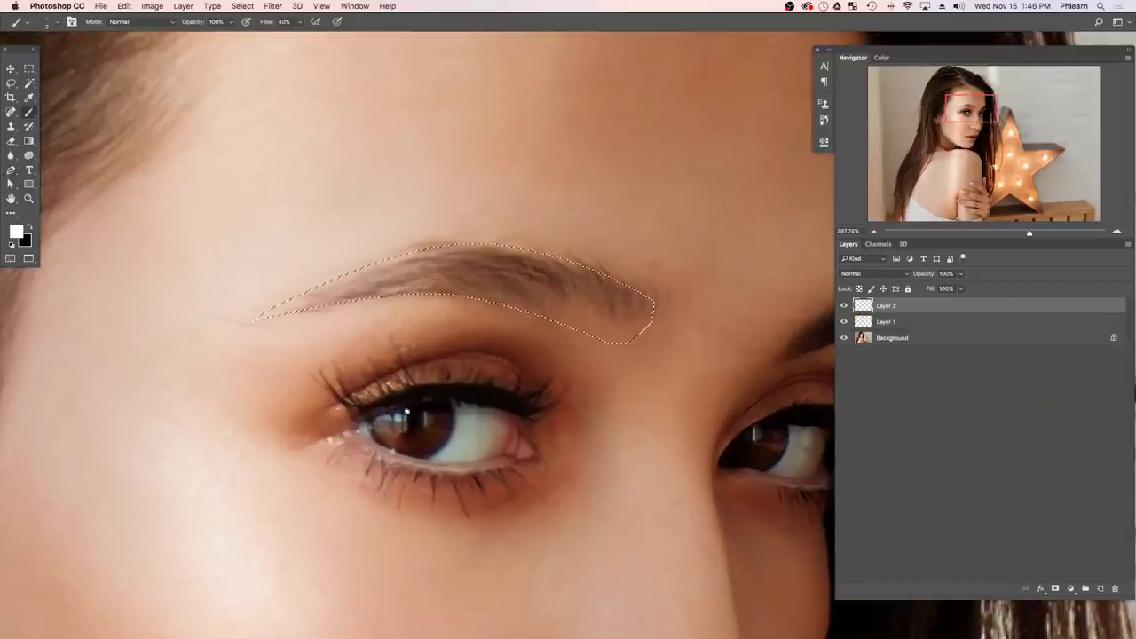
Step: Set the brush's size control to Fade and paint tapered test strokes around the eyebrow on Layer 3
left_click_drag(382, 228, 414, 210)
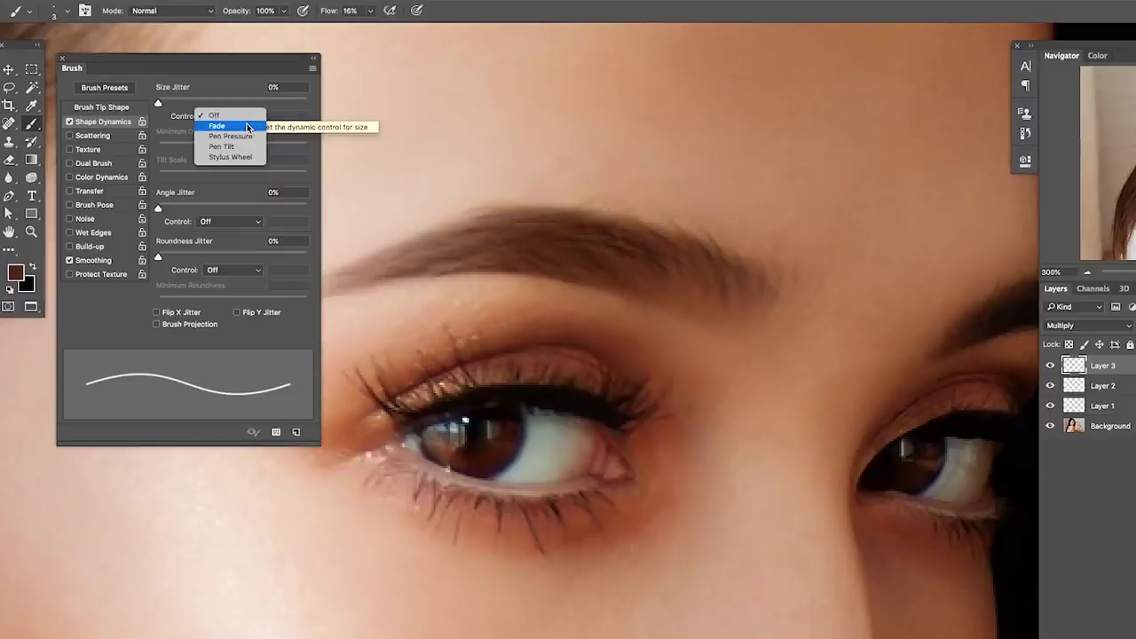
left_click(245, 127)
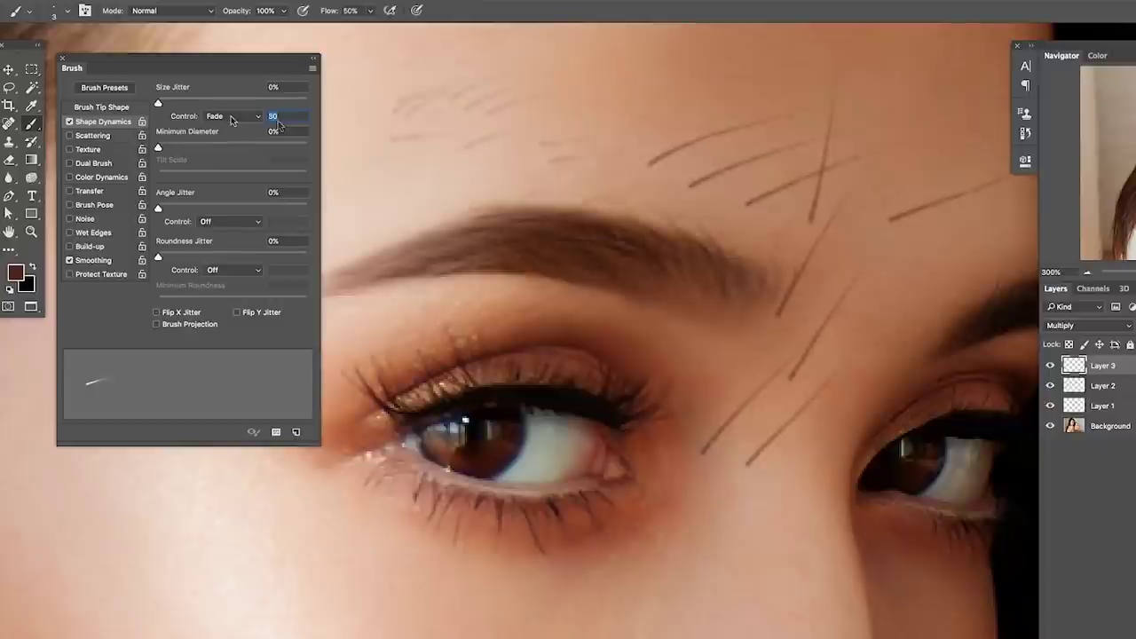